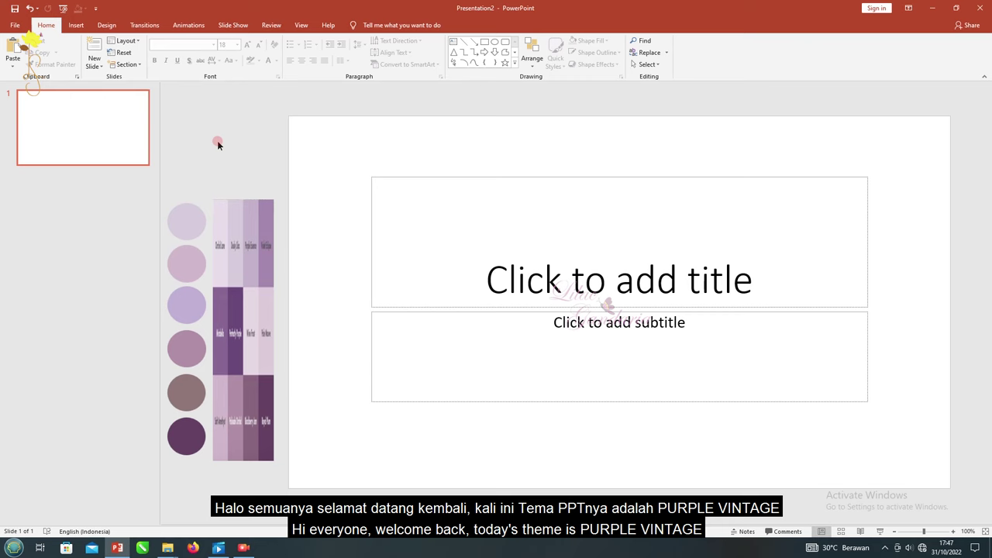
# Delete the title and subtitle placeholders and give the slide an eyedropper-sampled mauve background.
pyautogui.moveTo(356, 134); pyautogui.dragTo(919, 451)
pyautogui.press('Delete')
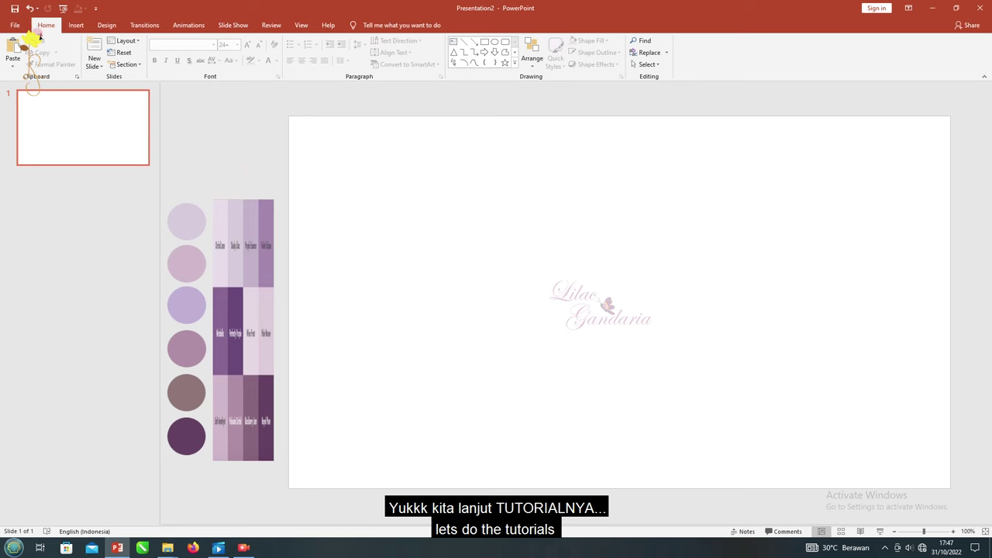
pyautogui.click(109, 26)
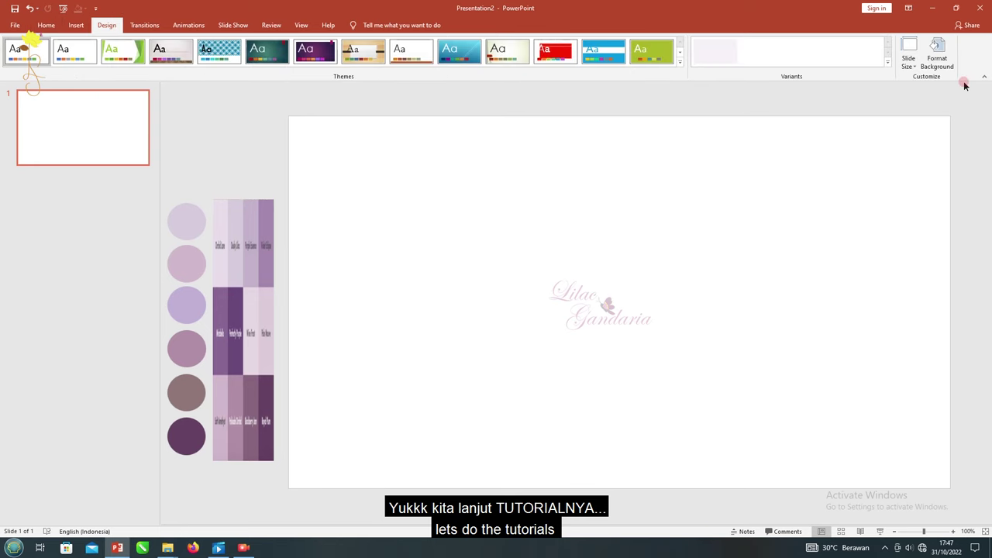
pyautogui.click(934, 68)
pyautogui.click(964, 217)
pyautogui.click(919, 327)
pyautogui.click(162, 343)
pyautogui.click(979, 93)
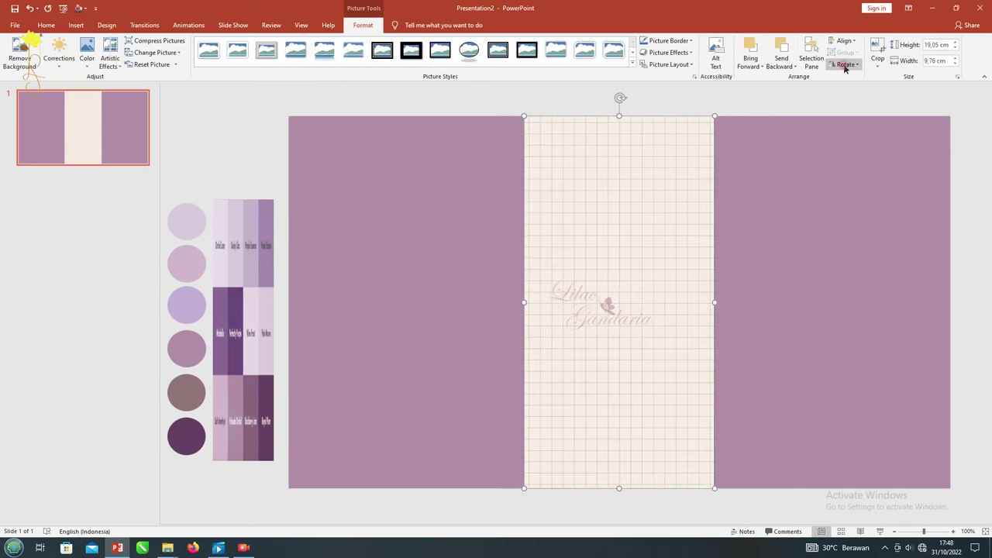
# Rotate the grid-paper picture right 90° and stretch it over the slide, leaving a mauve border.
pyautogui.click(845, 64)
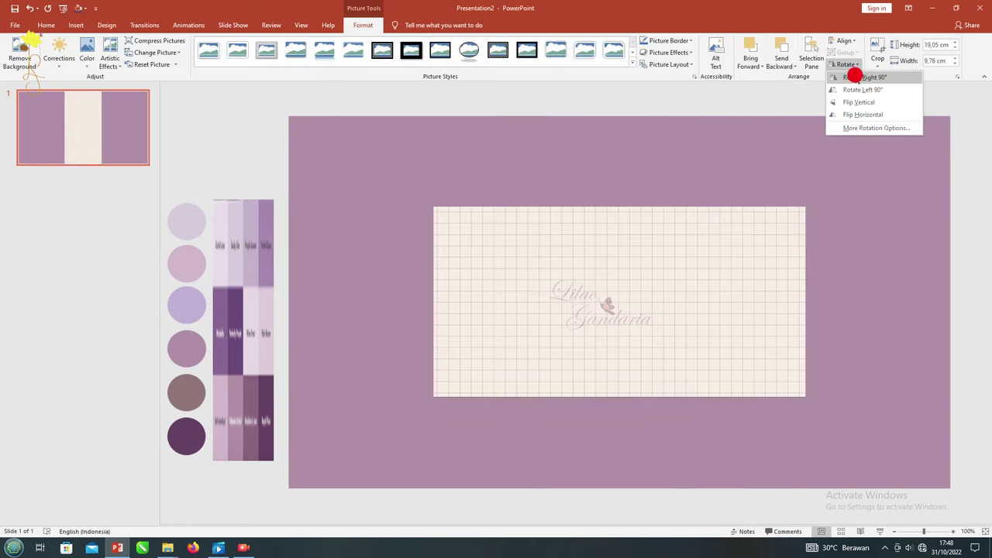
pyautogui.click(853, 73)
pyautogui.moveTo(799, 218); pyautogui.dragTo(930, 165)
pyautogui.moveTo(560, 288); pyautogui.dragTo(569, 281)
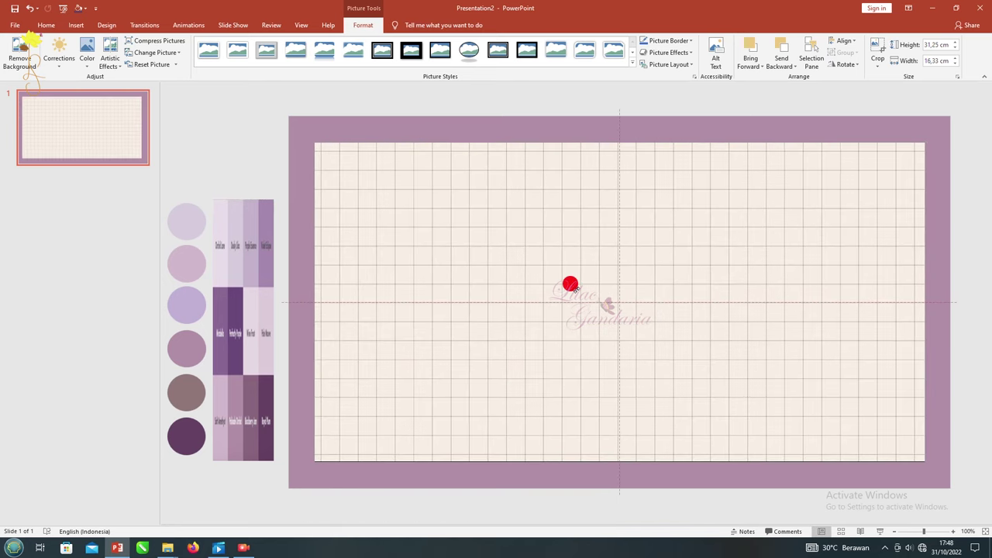
pyautogui.click(248, 150)
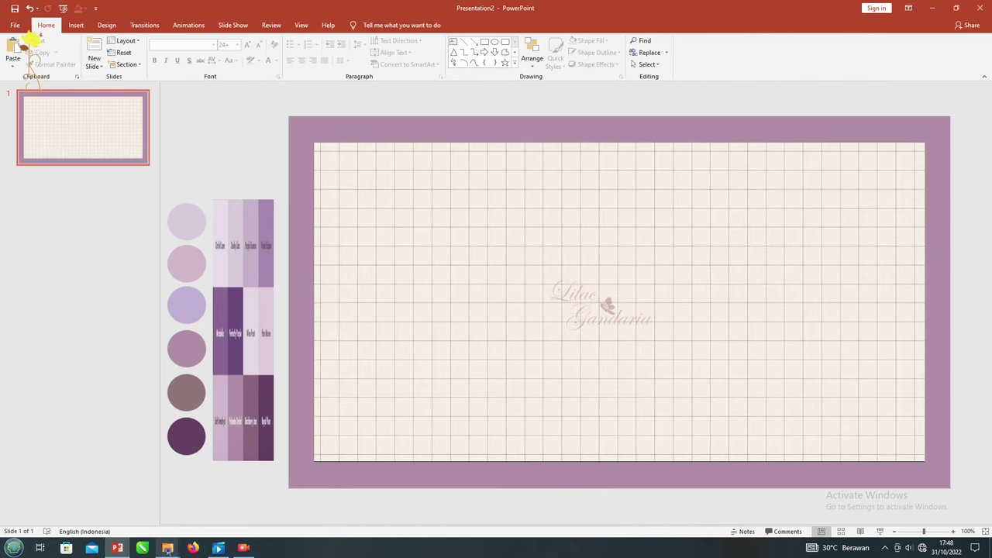
# Add the purple flower sprig picture from the image folder to the slide and shrink it.
pyautogui.click(167, 548)
pyautogui.click(231, 448)
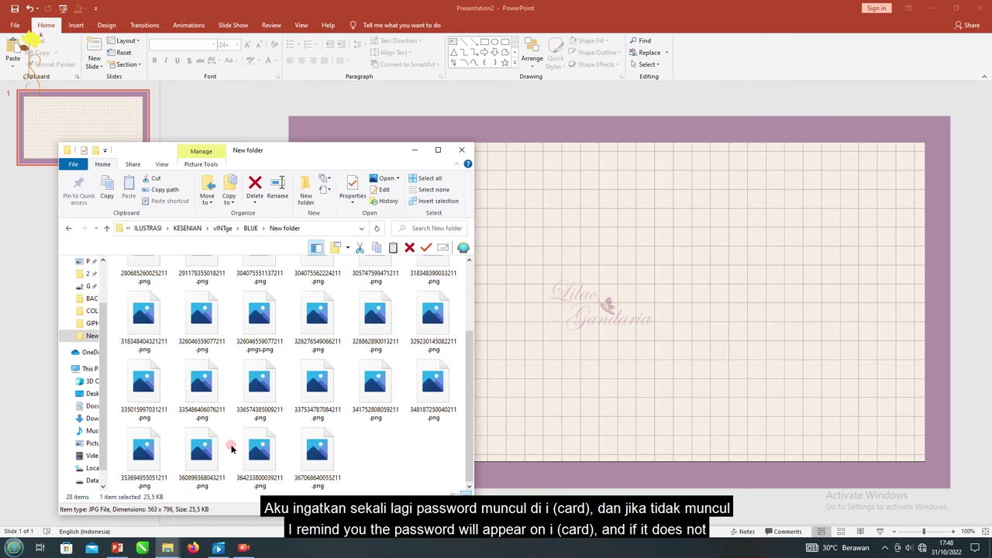
pyautogui.scroll(3, 231, 448)
pyautogui.moveTo(201, 364); pyautogui.dragTo(569, 362)
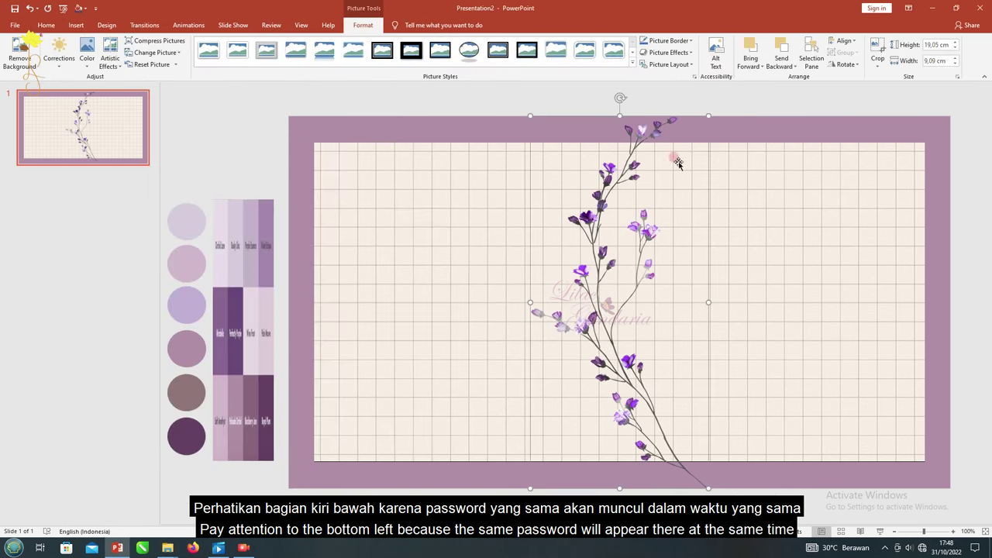
pyautogui.moveTo(708, 115); pyautogui.dragTo(623, 335)
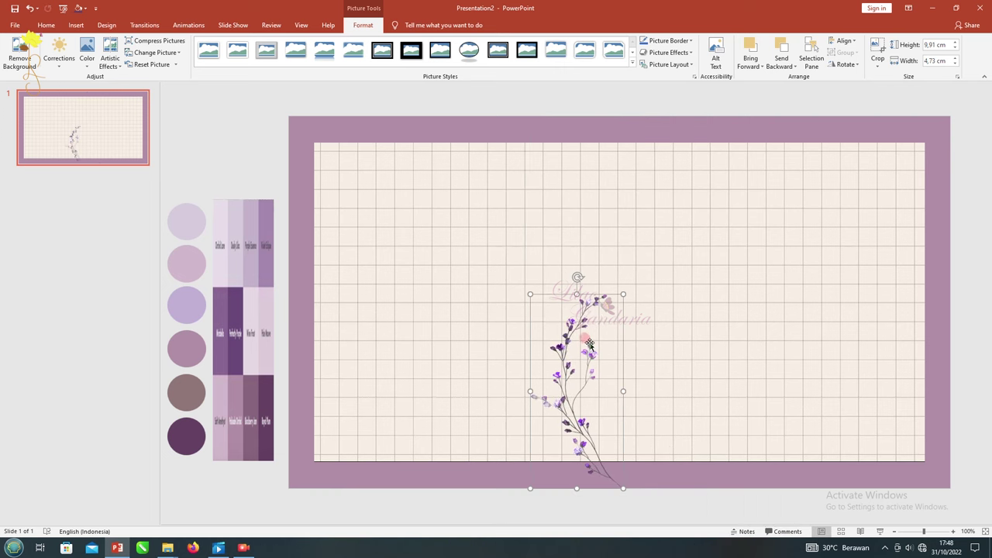
# Insert the torn-newspaper floral picture, crop its top, bottom and right, shrink it, and move it left.
pyautogui.moveTo(167, 547)
pyautogui.click(155, 508)
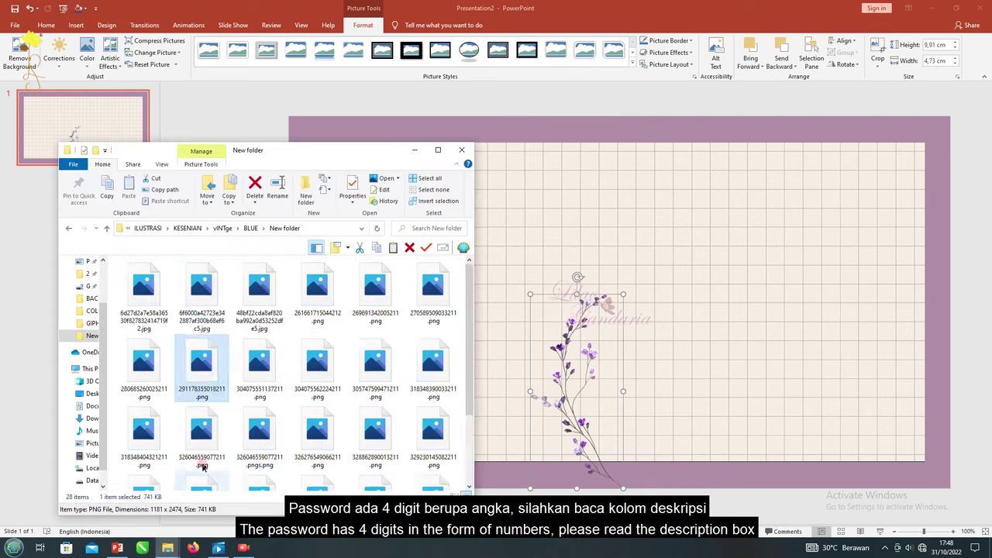
pyautogui.moveTo(260, 457); pyautogui.dragTo(511, 277)
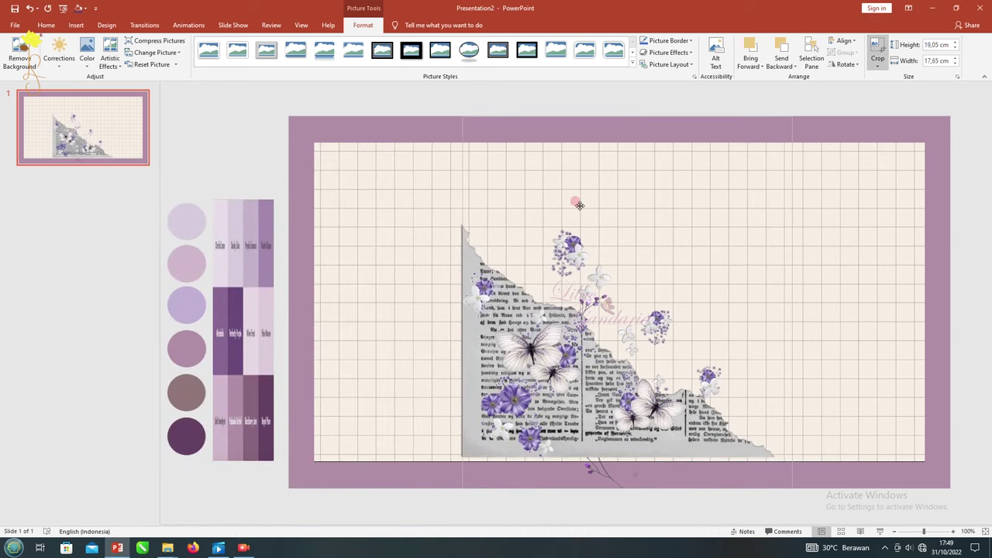
pyautogui.moveTo(623, 113); pyautogui.dragTo(618, 227)
pyautogui.moveTo(627, 487); pyautogui.dragTo(617, 451)
pyautogui.moveTo(790, 357); pyautogui.dragTo(772, 349)
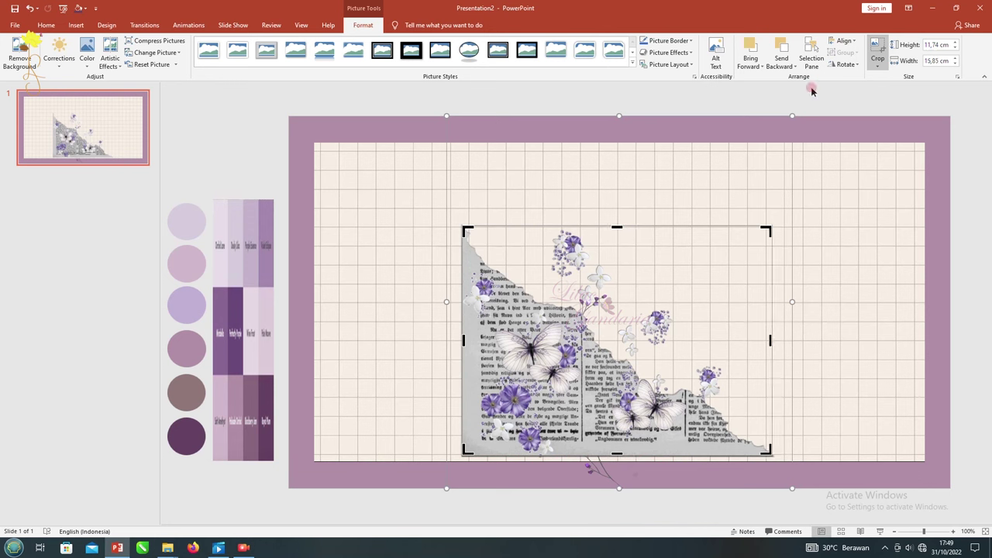
pyautogui.click(877, 39)
pyautogui.moveTo(771, 228); pyautogui.dragTo(630, 330)
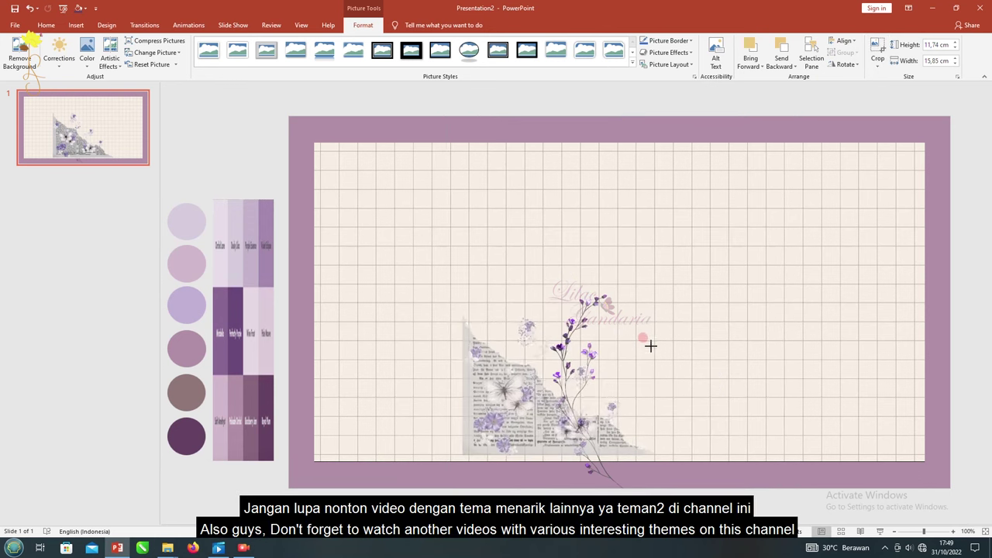
pyautogui.moveTo(507, 415); pyautogui.dragTo(447, 411)
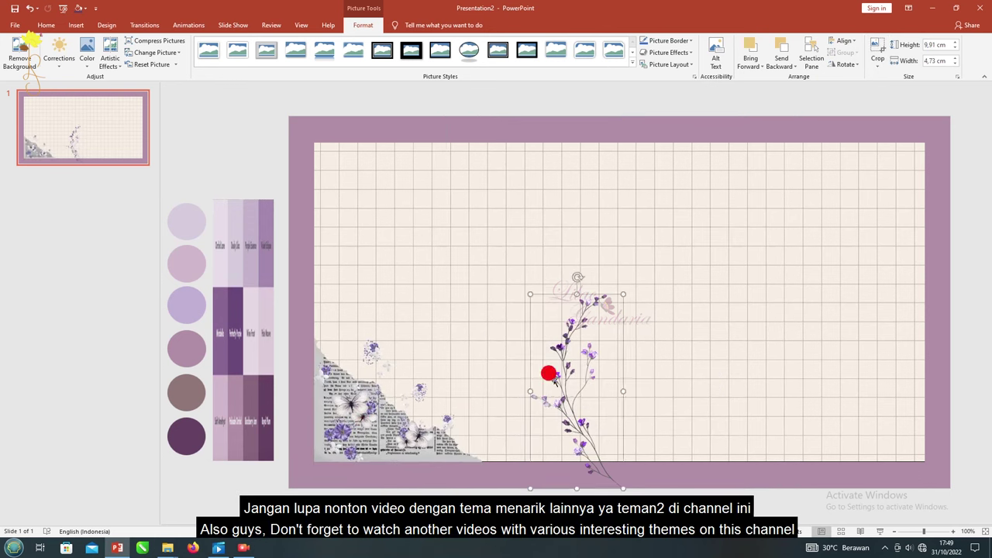
# Bring the flower sprig on top, place it in the lower-left corner and tilt it left.
pyautogui.hotkey('ctrl', 'x')
pyautogui.hotkey('ctrl', 'v')
pyautogui.moveTo(568, 407); pyautogui.dragTo(352, 371)
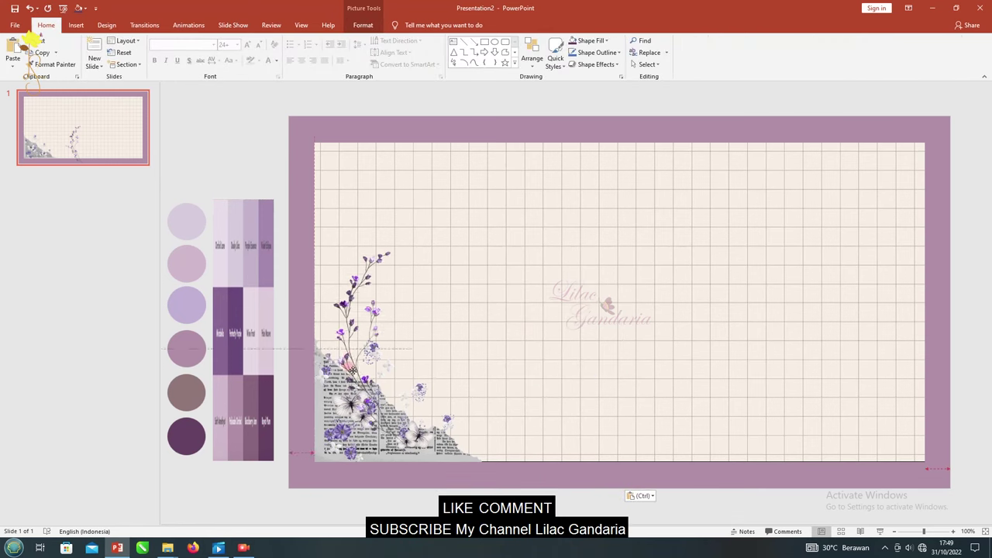
pyautogui.moveTo(372, 240); pyautogui.dragTo(323, 239)
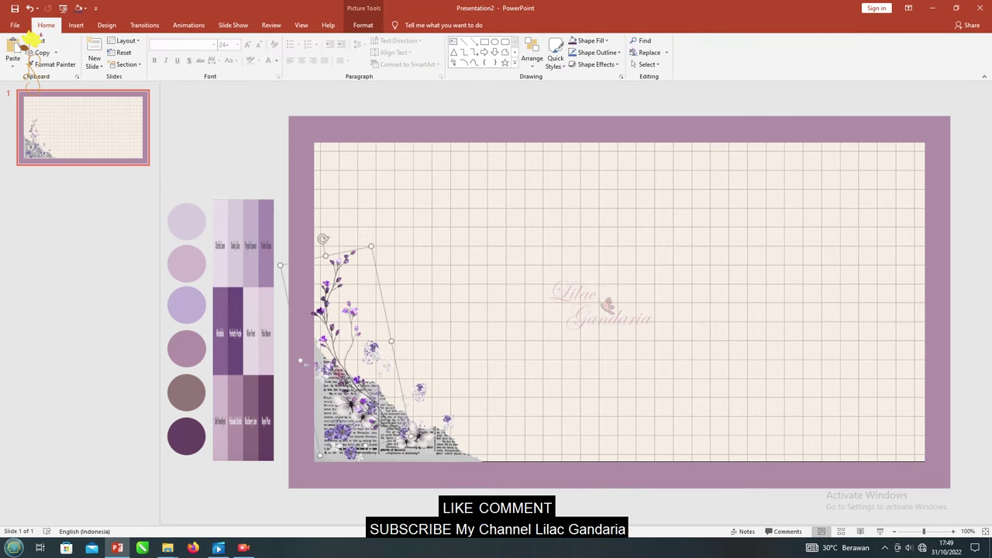
pyautogui.click(268, 147)
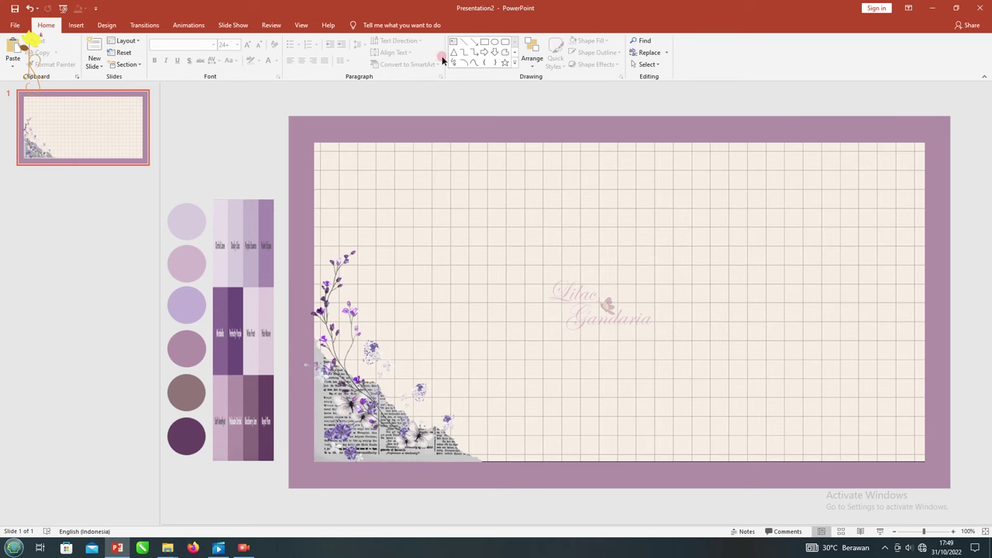
pyautogui.click(171, 548)
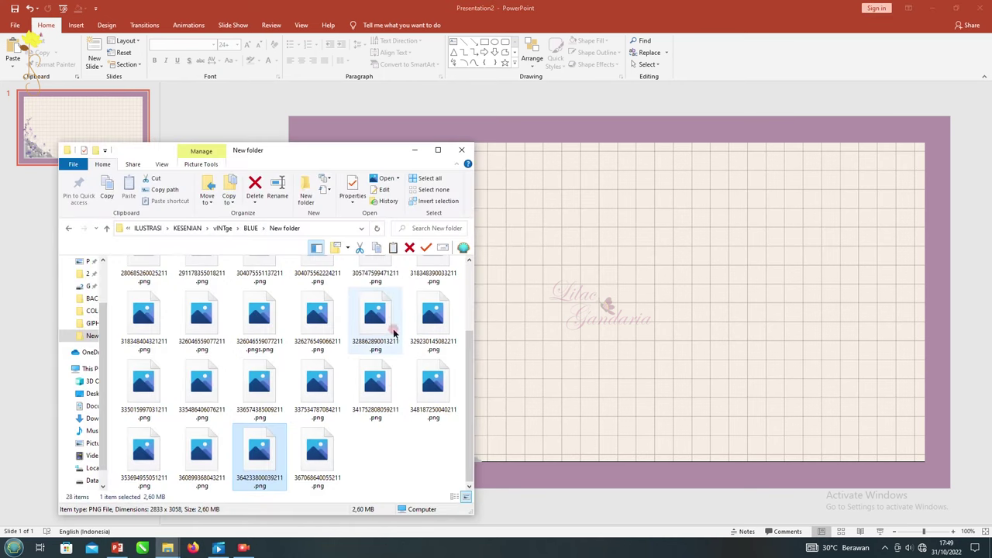
# Insert the three-heart picture, crop and shrink it into small icons at the top-left.
pyautogui.click(453, 338)
pyautogui.moveTo(454, 338); pyautogui.dragTo(718, 108)
pyautogui.moveTo(529, 113); pyautogui.dragTo(553, 167)
pyautogui.moveTo(702, 483); pyautogui.dragTo(666, 439)
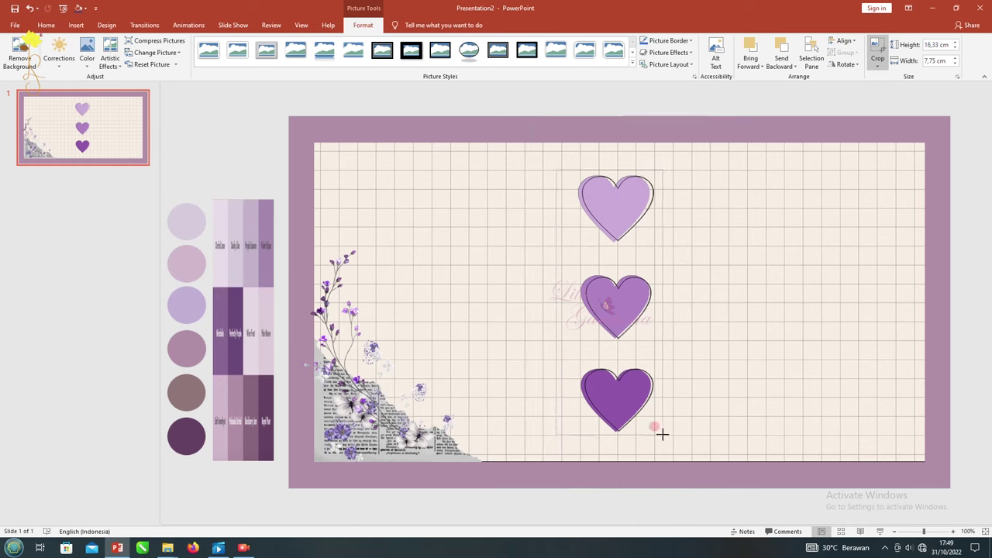
pyautogui.moveTo(561, 291); pyautogui.dragTo(571, 301)
pyautogui.click(878, 49)
pyautogui.moveTo(661, 171); pyautogui.dragTo(601, 380)
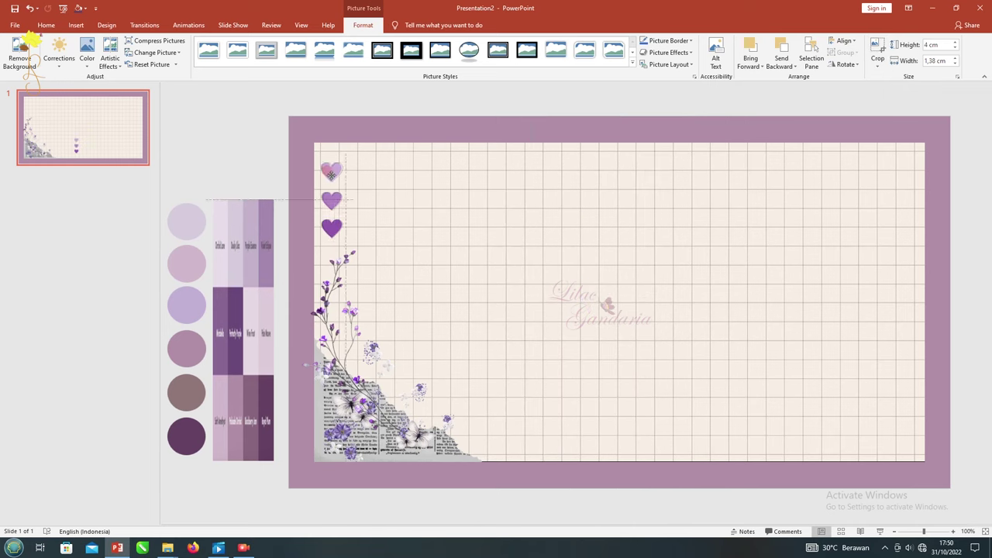
pyautogui.click(260, 153)
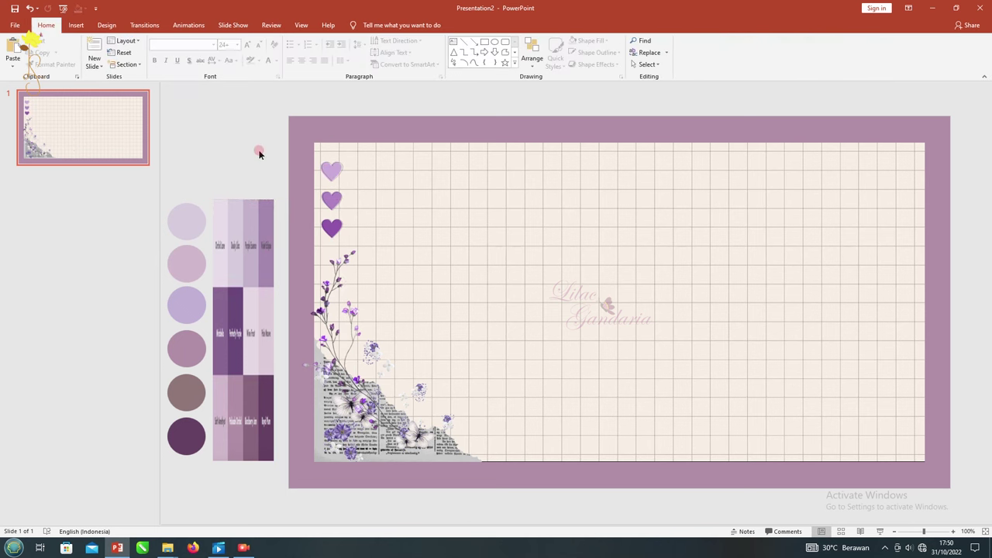
# Insert the purple circles picture, crop both sides, shrink it and place it along the right edge.
pyautogui.moveTo(167, 548)
pyautogui.click(140, 507)
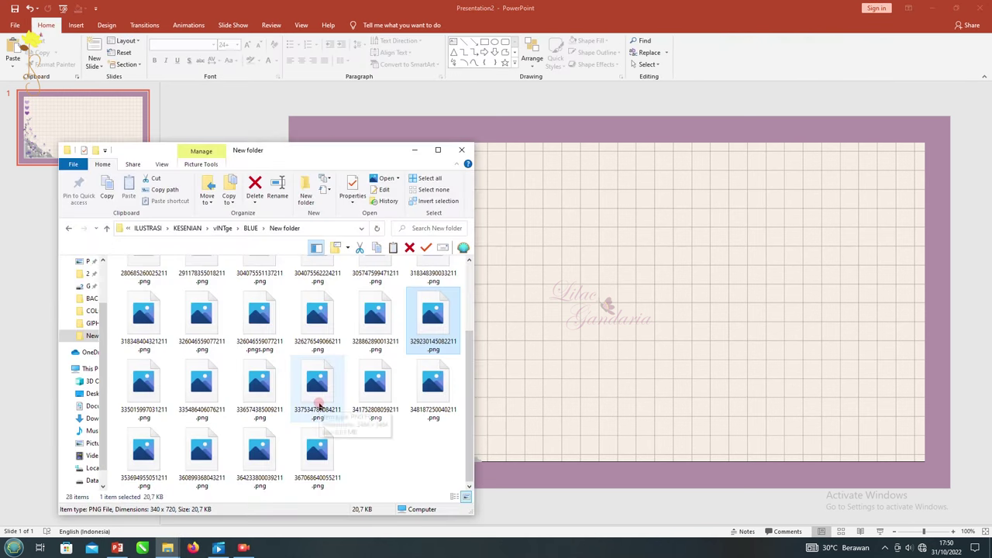
pyautogui.moveTo(363, 345); pyautogui.dragTo(610, 266)
pyautogui.click(876, 46)
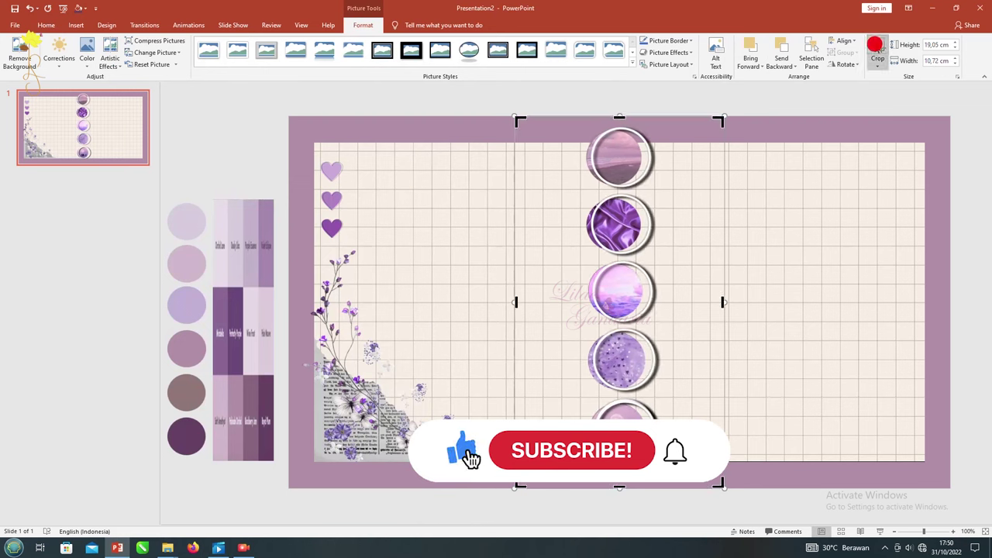
pyautogui.moveTo(724, 302); pyautogui.dragTo(663, 310)
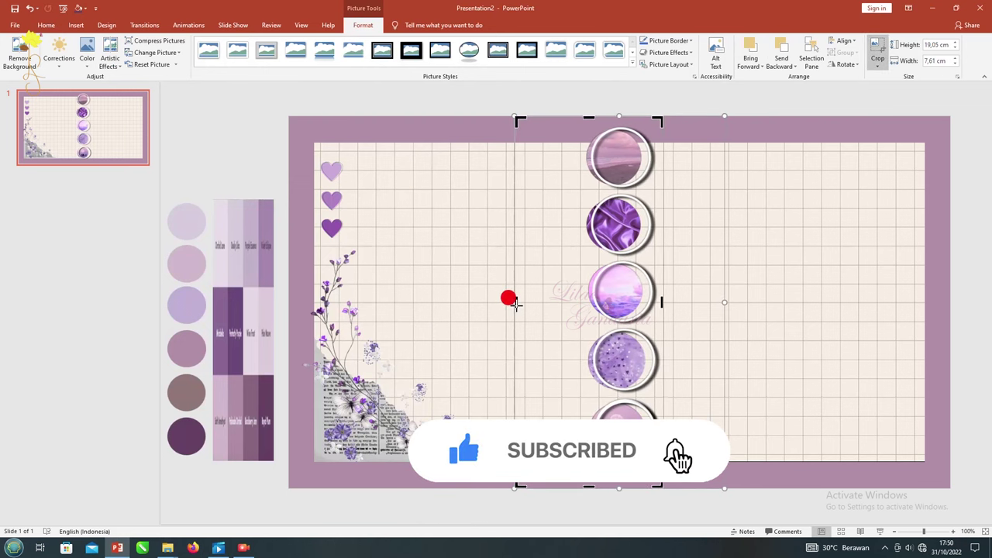
pyautogui.moveTo(514, 302); pyautogui.dragTo(585, 302)
pyautogui.press('Escape')
pyautogui.moveTo(585, 119); pyautogui.dragTo(651, 355)
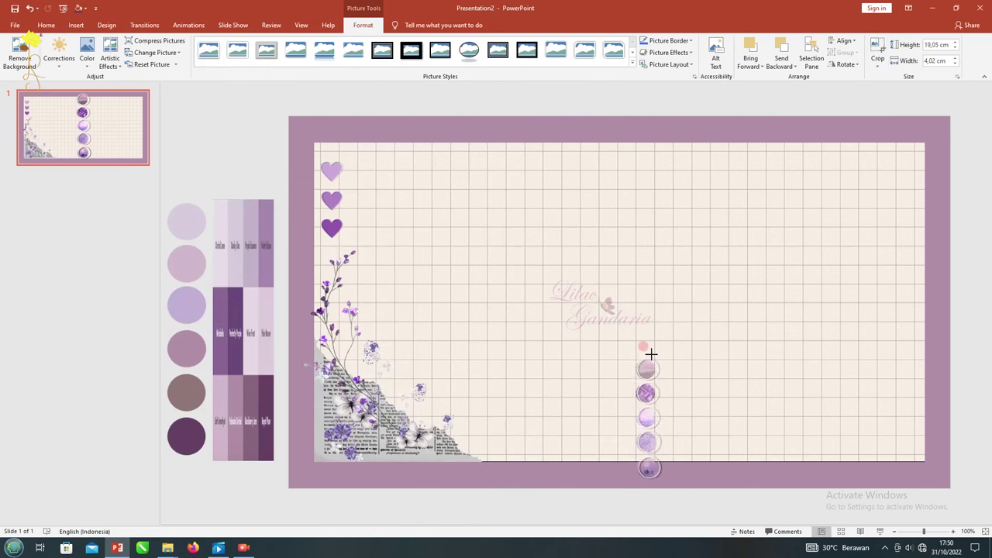
pyautogui.moveTo(647, 416); pyautogui.dragTo(904, 275)
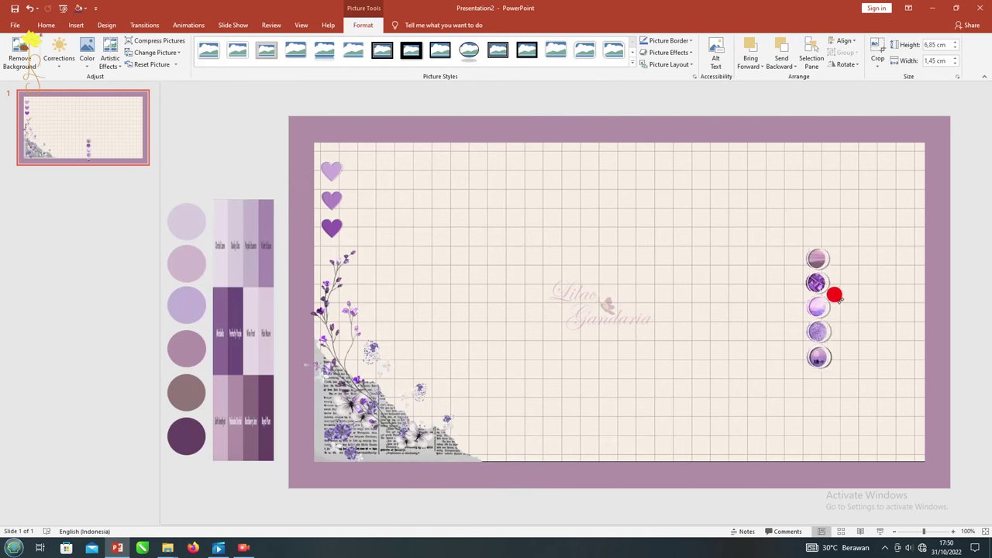
pyautogui.click(484, 118)
pyautogui.moveTo(167, 548)
pyautogui.click(135, 503)
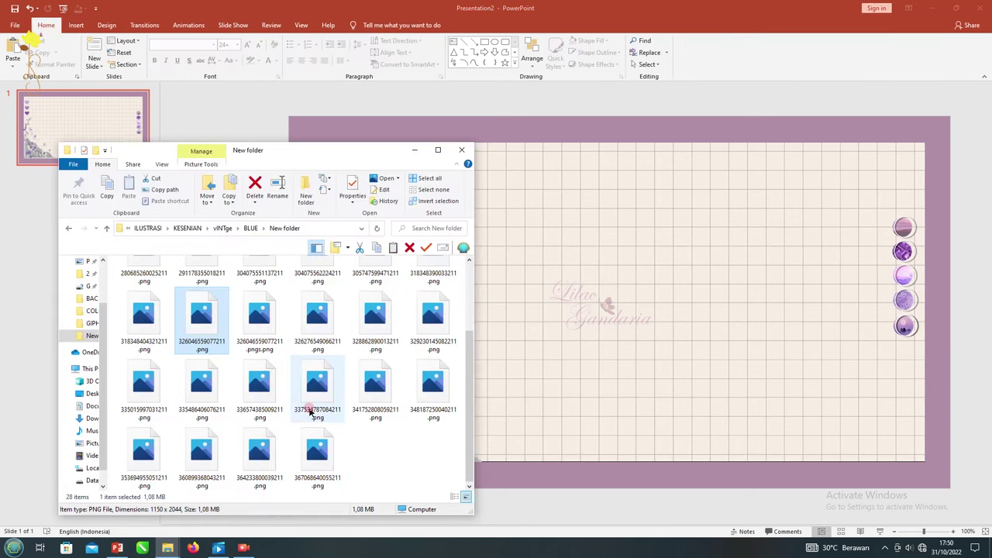
# Insert the VOGUE butterfly picture, crop off its top and bottom, and shrink it to the top-left.
pyautogui.scroll(2, 309, 412)
pyautogui.moveTo(317, 388); pyautogui.dragTo(597, 356)
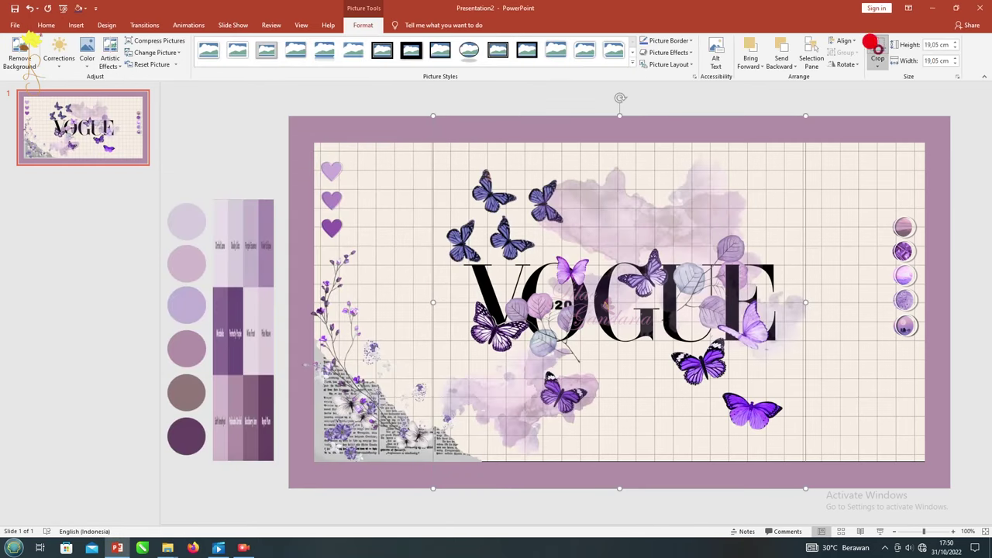
pyautogui.click(876, 51)
pyautogui.moveTo(619, 486); pyautogui.dragTo(615, 454)
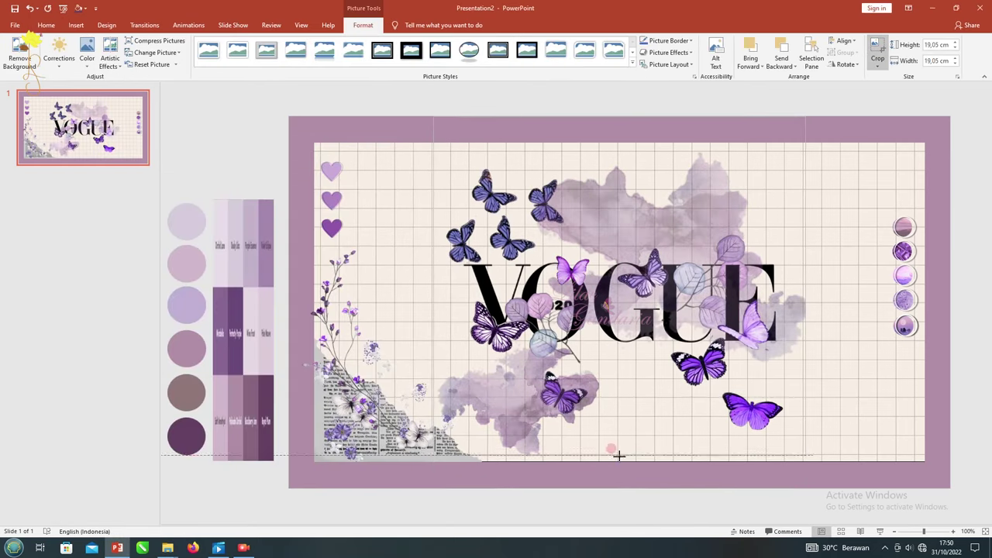
pyautogui.moveTo(618, 116)
pyautogui.mouseDown()
pyautogui.moveTo(601, 341)
pyautogui.moveTo(611, 348)
pyautogui.mouseUp()
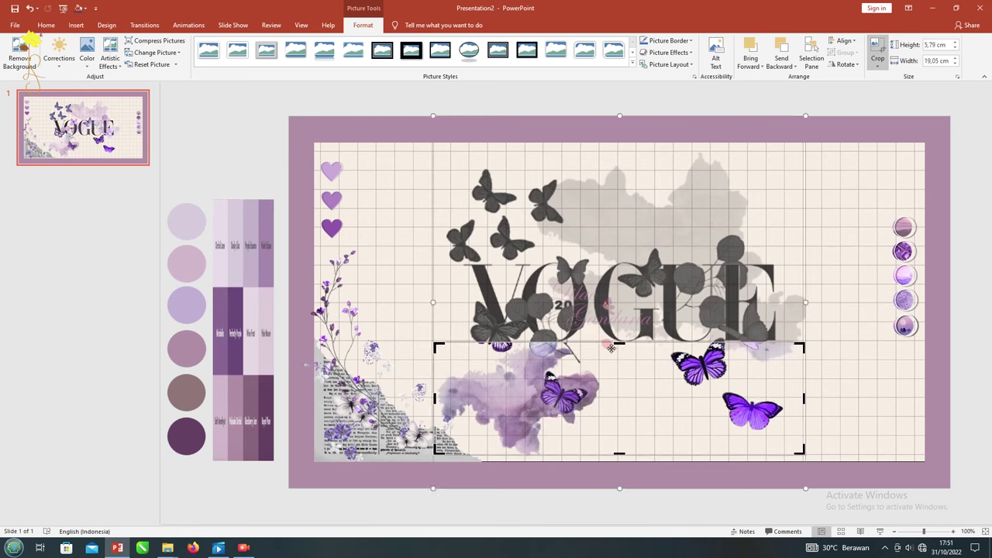
pyautogui.click(877, 43)
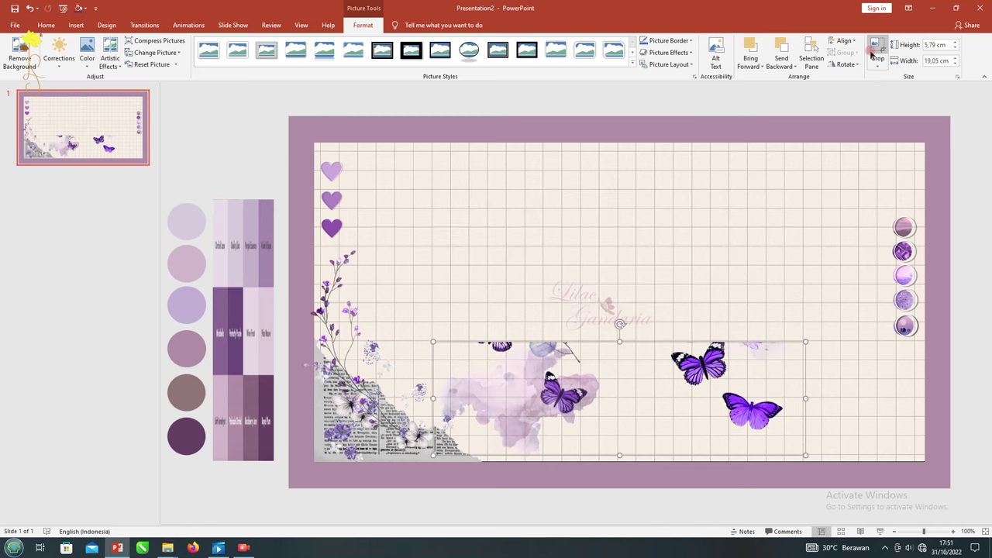
pyautogui.moveTo(805, 342)
pyautogui.mouseDown()
pyautogui.moveTo(578, 410)
pyautogui.moveTo(466, 157)
pyautogui.mouseUp()
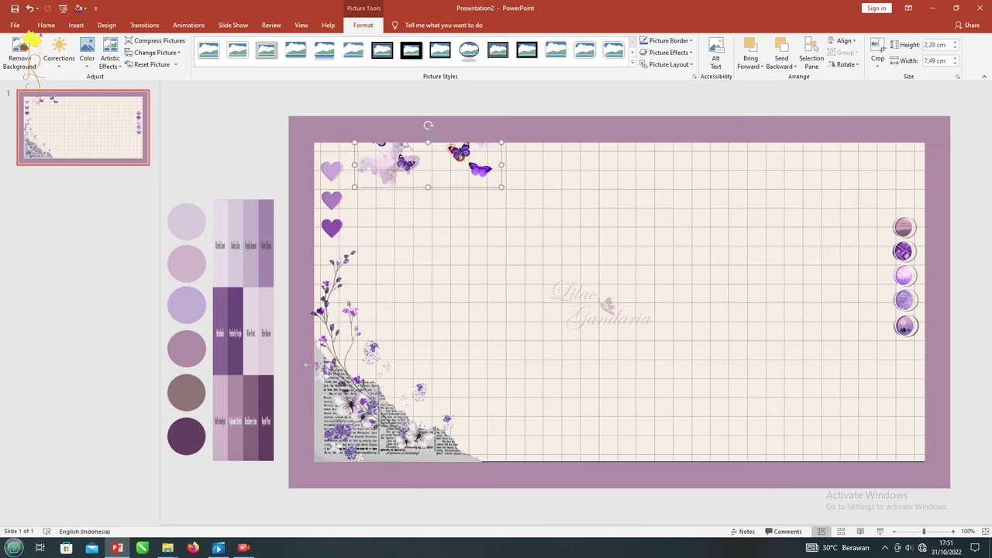
# Copy the butterfly picture to the upper-right corner and flip the left copy horizontally along the top edge.
pyautogui.click(838, 68)
pyautogui.moveTo(404, 160); pyautogui.dragTo(738, 164)
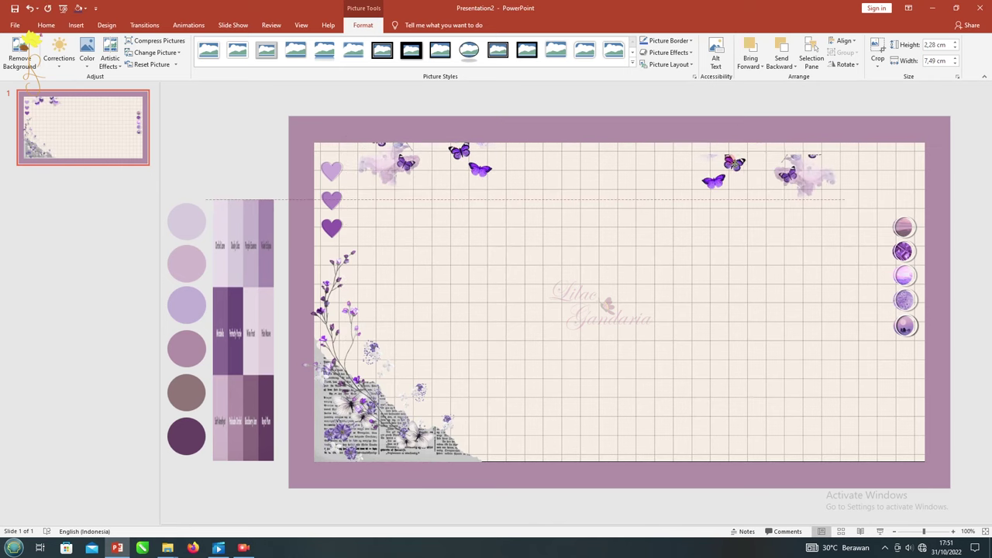
pyautogui.hotkey('ctrl', 'z')
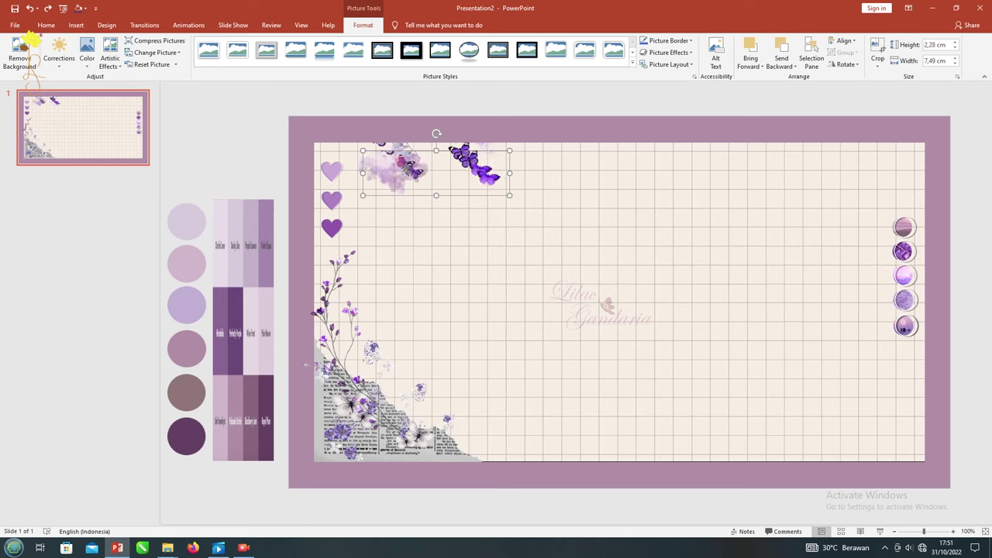
pyautogui.moveTo(407, 167); pyautogui.dragTo(434, 255)
pyautogui.moveTo(394, 155); pyautogui.dragTo(820, 188)
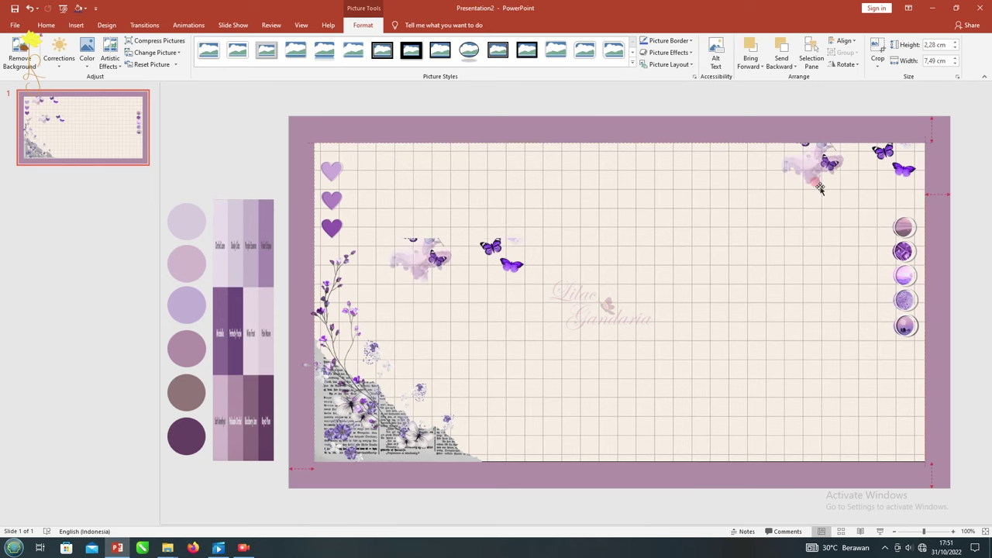
pyautogui.moveTo(434, 255); pyautogui.dragTo(434, 186)
pyautogui.click(858, 64)
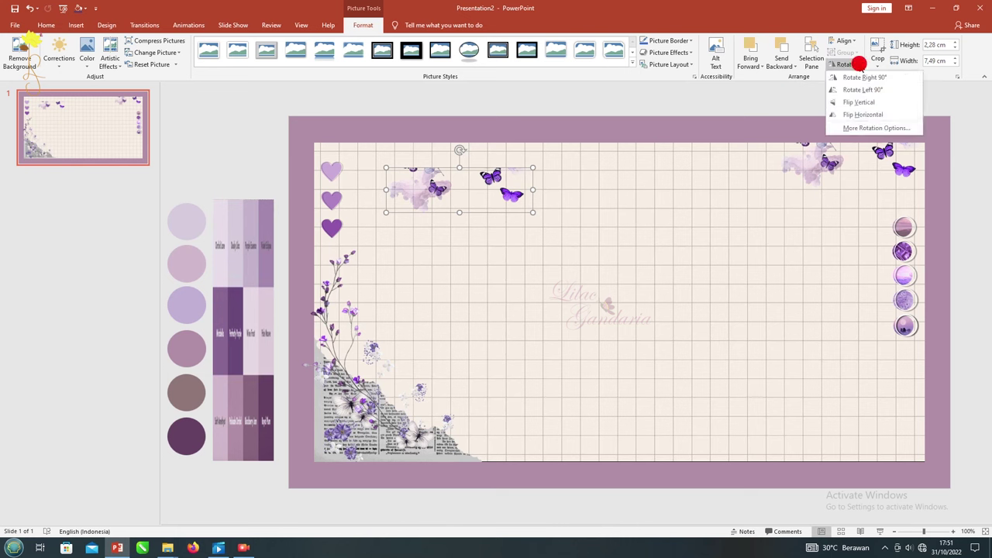
pyautogui.click(861, 114)
pyautogui.moveTo(508, 166); pyautogui.dragTo(478, 134)
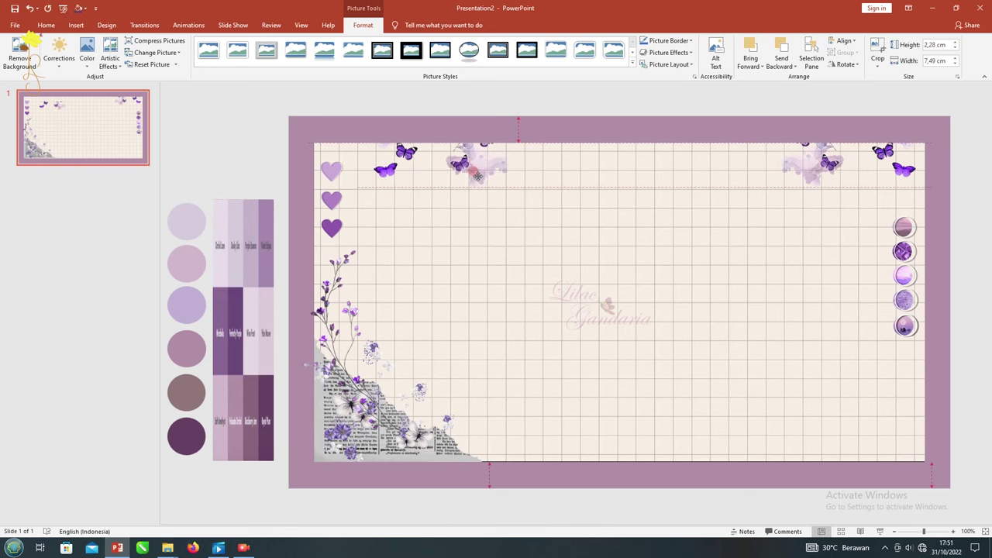
pyautogui.click(490, 124)
# Insert the line-drawn flower picture, crop it to the drawing, and size it in the bottom-right corner.
pyautogui.moveTo(167, 548)
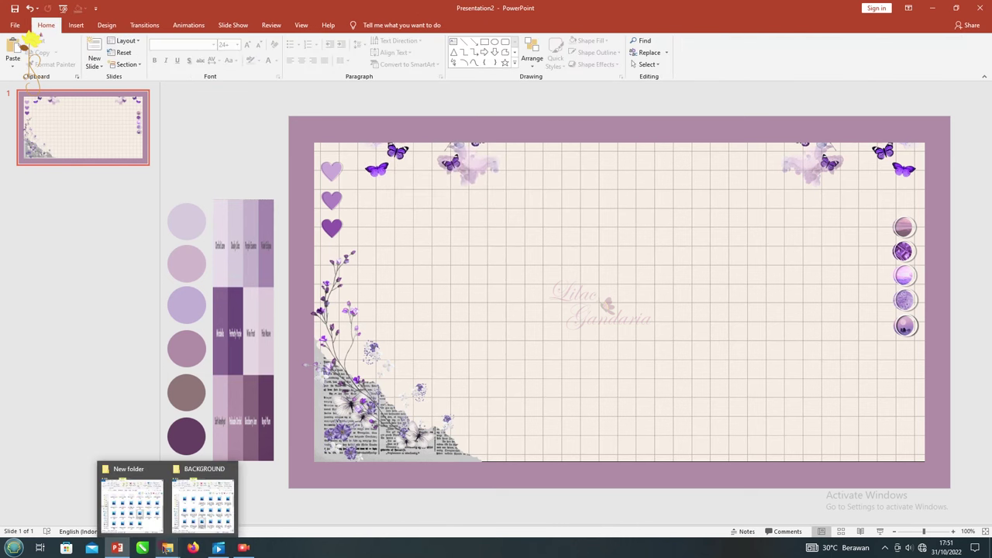
pyautogui.click(132, 503)
pyautogui.moveTo(201, 387)
pyautogui.mouseDown()
pyautogui.moveTo(242, 418)
pyautogui.moveTo(571, 363)
pyautogui.mouseUp()
pyautogui.moveTo(764, 310); pyautogui.dragTo(578, 341)
pyautogui.moveTo(498, 116); pyautogui.dragTo(506, 210)
pyautogui.click(886, 48)
pyautogui.moveTo(576, 199); pyautogui.dragTo(535, 287)
pyautogui.moveTo(537, 385); pyautogui.dragTo(878, 394)
pyautogui.moveTo(852, 353); pyautogui.dragTo(845, 341)
# Draw three freeform scribble petal shapes around the flower and adjust their positions.
pyautogui.click(76, 25)
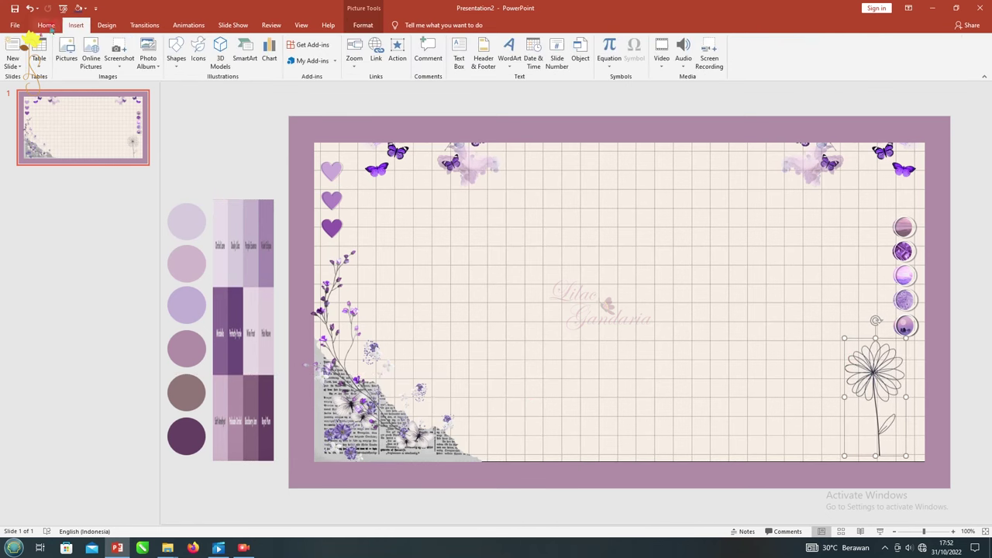
pyautogui.click(46, 25)
pyautogui.click(474, 61)
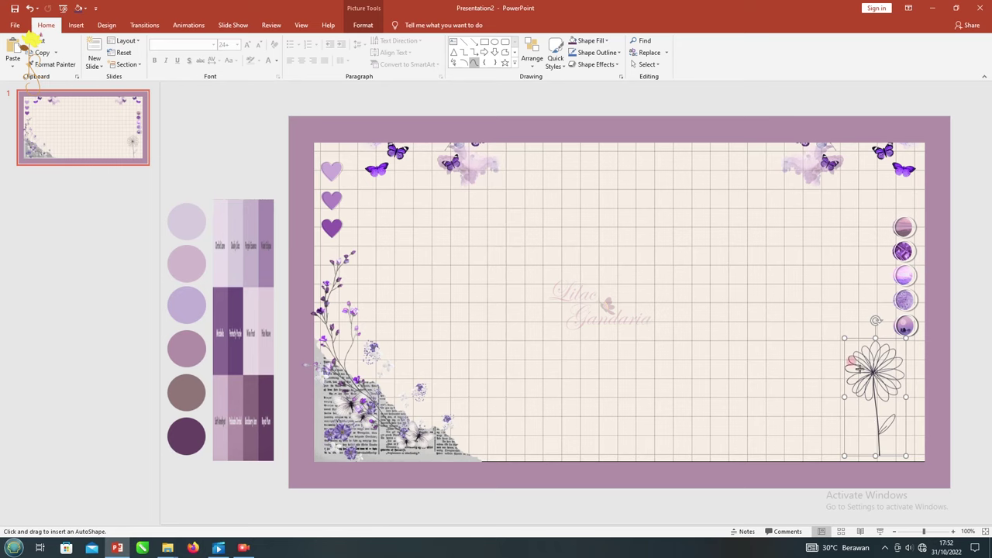
pyautogui.moveTo(882, 353); pyautogui.dragTo(889, 361)
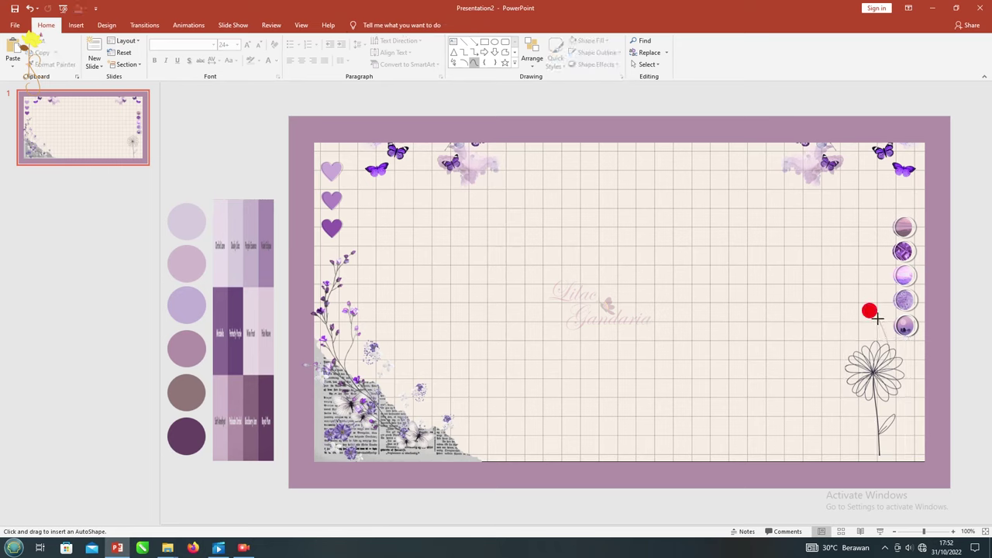
pyautogui.moveTo(863, 383); pyautogui.dragTo(862, 383)
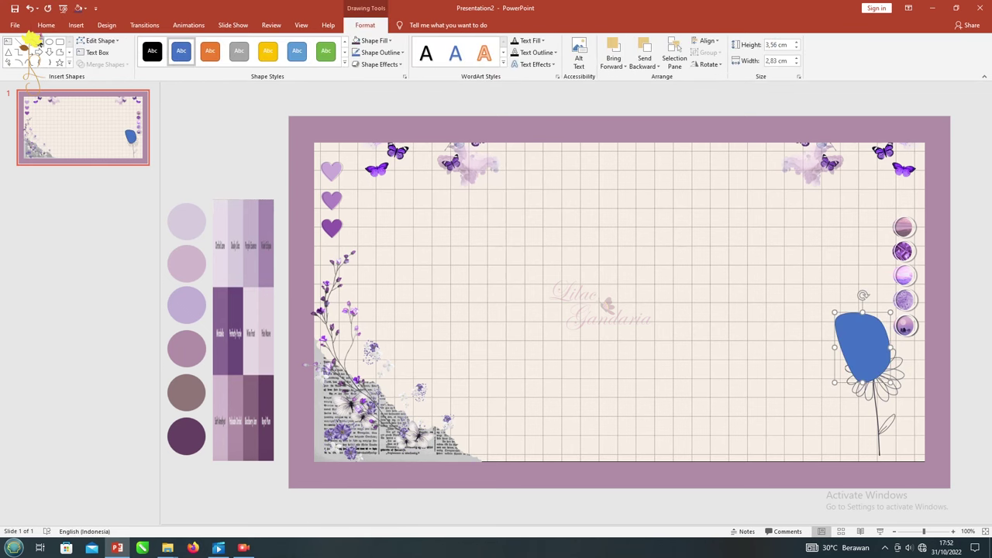
pyautogui.click(29, 59)
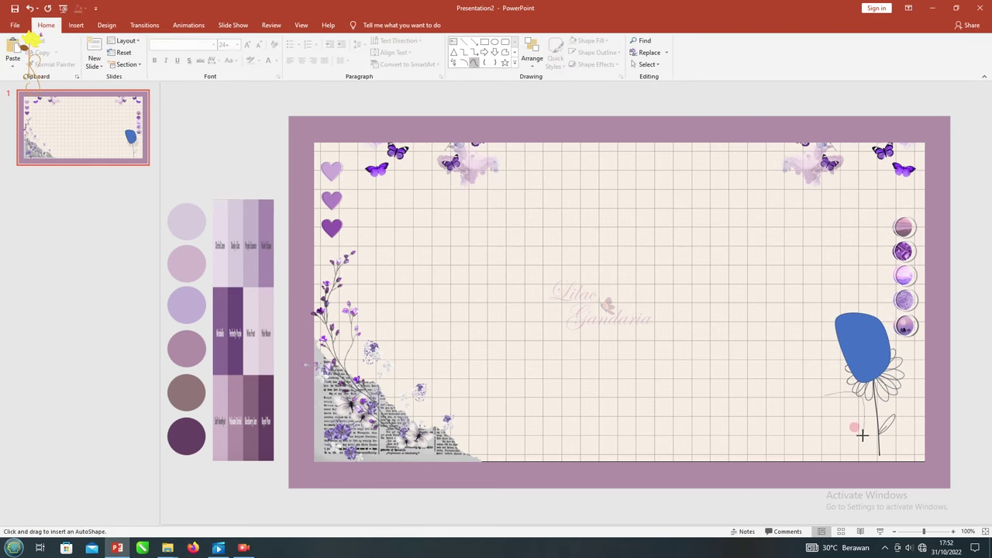
pyautogui.moveTo(827, 396); pyautogui.dragTo(819, 388)
pyautogui.click(32, 60)
pyautogui.moveTo(937, 430); pyautogui.dragTo(908, 381)
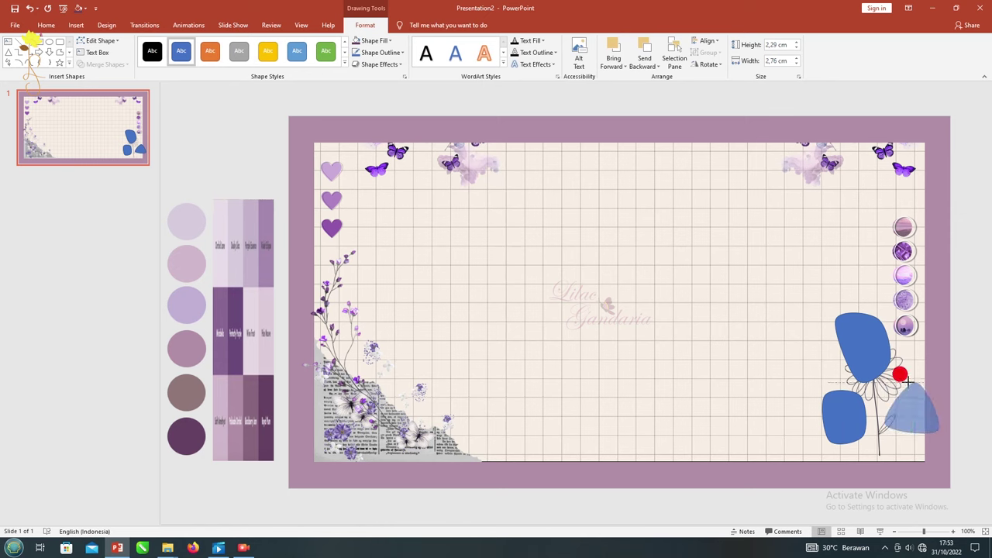
pyautogui.moveTo(836, 315); pyautogui.dragTo(846, 331)
pyautogui.moveTo(825, 409); pyautogui.dragTo(842, 411)
# Cut and paste the flower picture so it sits above the petals, then nudge the left petal.
pyautogui.click(891, 385)
pyautogui.hotkey('ctrl', 'x')
pyautogui.hotkey('ctrl', 'v')
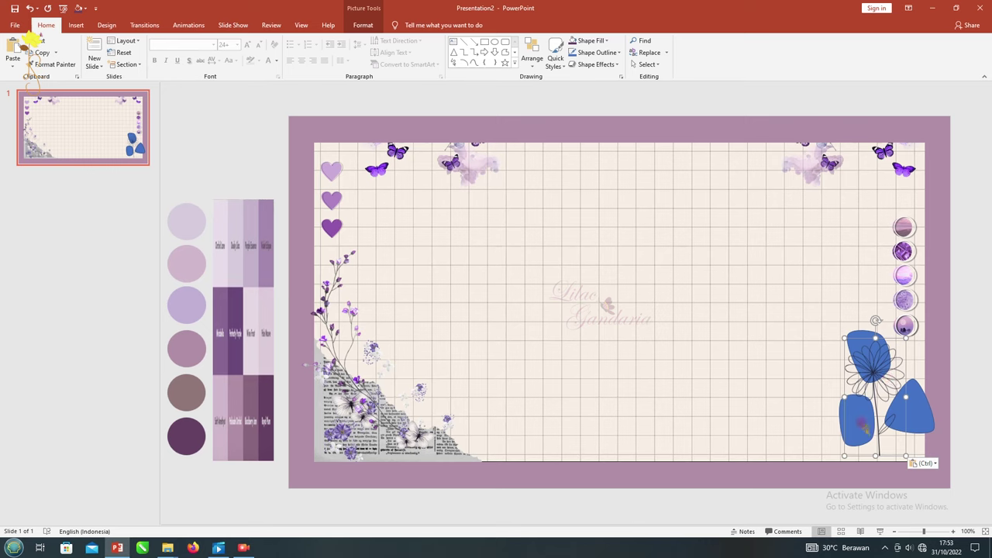
pyautogui.moveTo(836, 419); pyautogui.dragTo(828, 410)
pyautogui.click(855, 334)
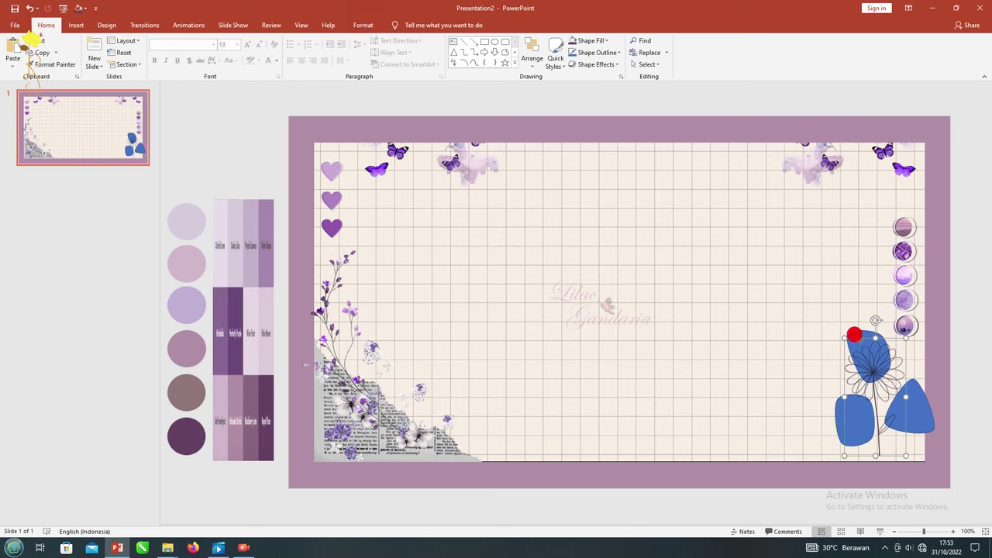
# Fill the top petal with a greyish-mauve palette swatch using the eyedropper.
pyautogui.click(606, 40)
pyautogui.click(597, 177)
pyautogui.click(186, 392)
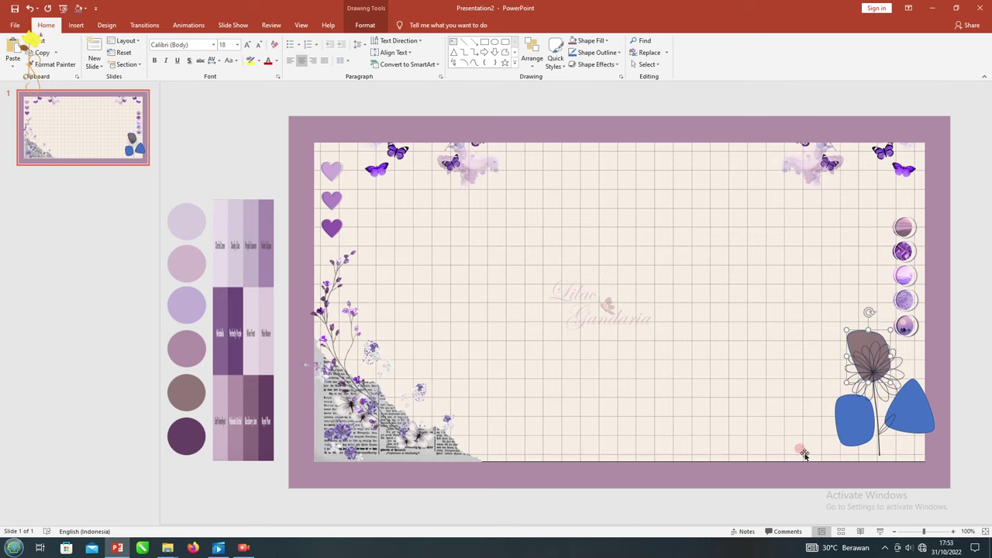
# Fill the left petal with the mauve palette swatch, replacing the first dark purple choice.
pyautogui.click(843, 418)
pyautogui.click(845, 418)
pyautogui.click(594, 40)
pyautogui.click(597, 177)
pyautogui.click(186, 434)
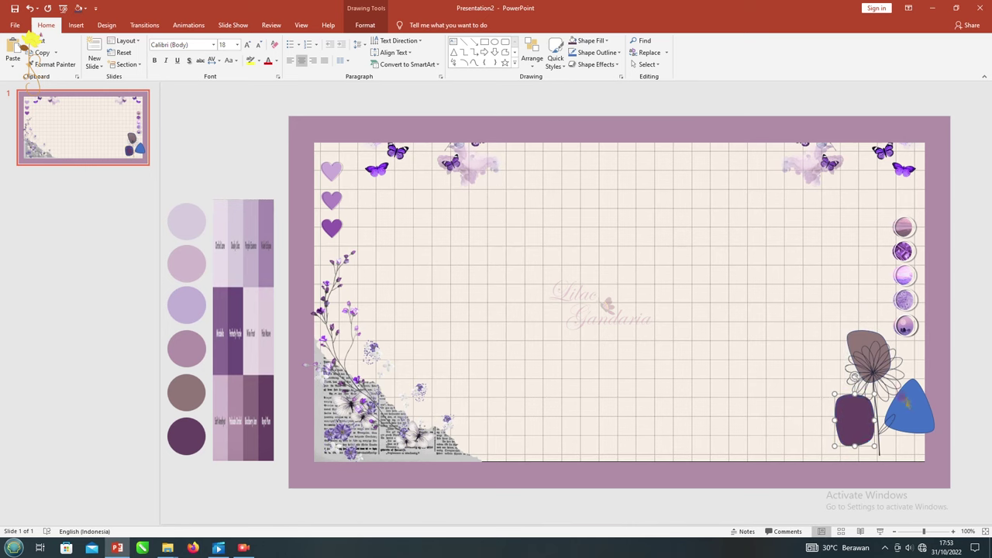
pyautogui.click(583, 45)
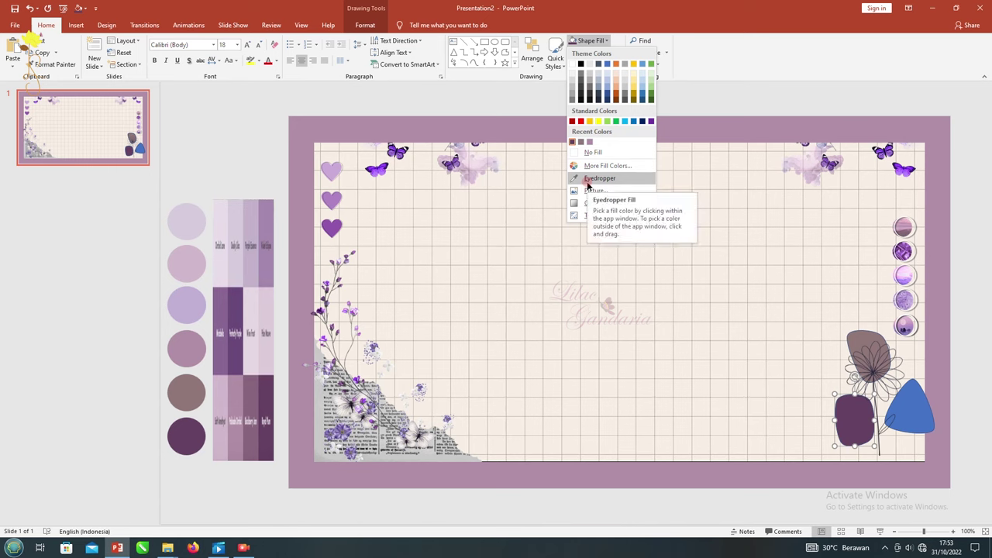
pyautogui.click(593, 164)
pyautogui.click(558, 181)
pyautogui.click(589, 41)
pyautogui.click(597, 177)
pyautogui.click(245, 383)
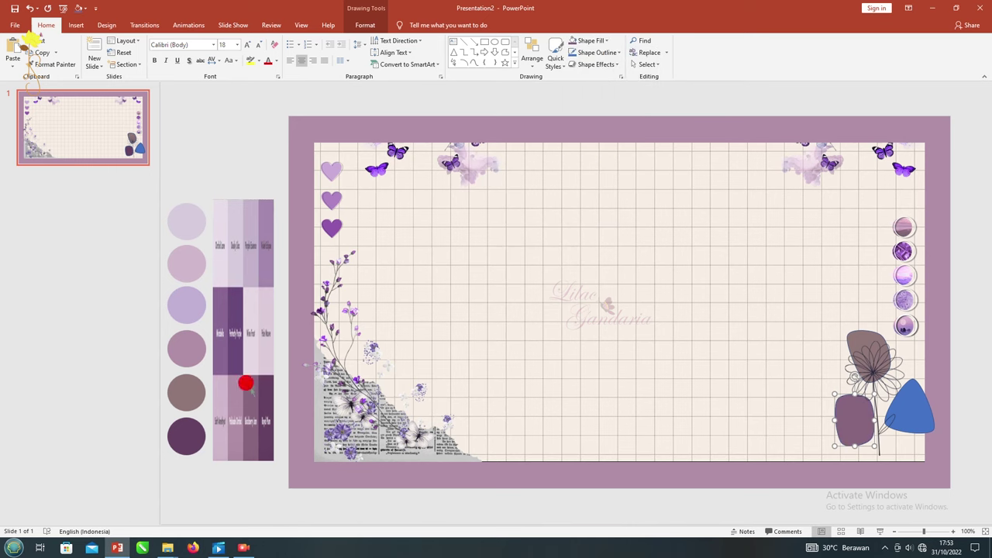
# Fill the triangular petal with the pale pink swatch and remove the petals' outlines.
pyautogui.click(907, 403)
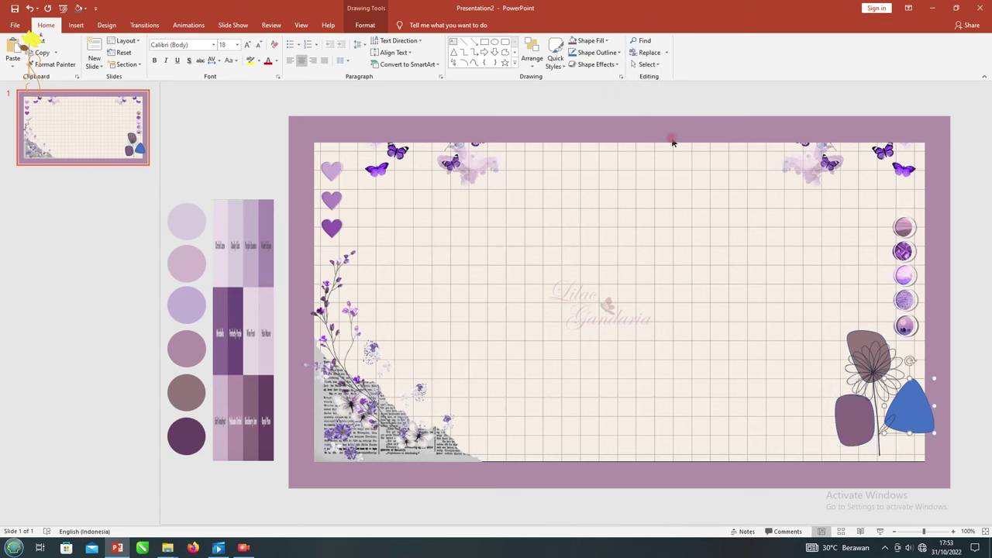
pyautogui.click(589, 41)
pyautogui.click(597, 177)
pyautogui.click(182, 263)
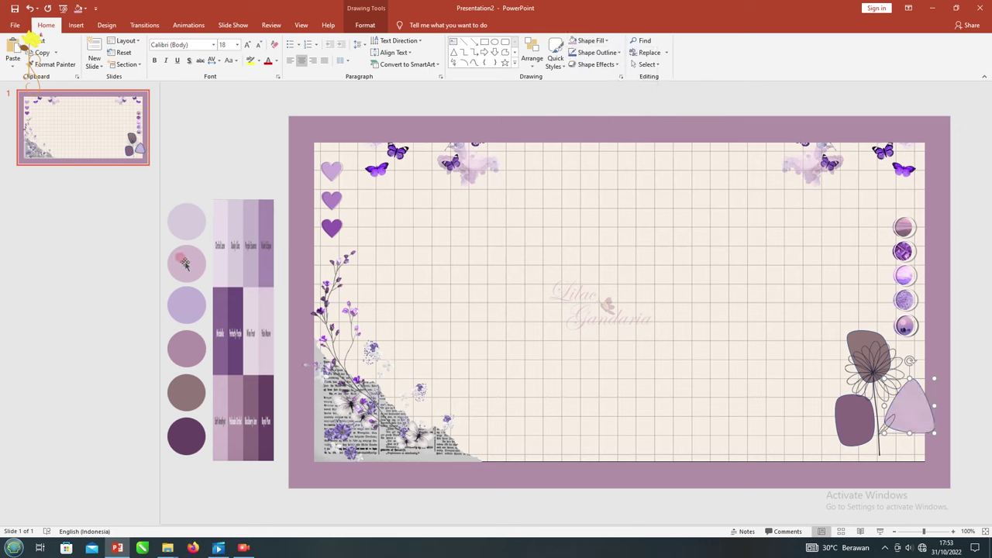
pyautogui.keyDown('shift'); pyautogui.click(843, 418); pyautogui.keyUp('shift')
pyautogui.click(597, 52)
pyautogui.click(587, 165)
# Try selecting the flower drawing and its three petals together with a marquee.
pyautogui.click(975, 472)
pyautogui.moveTo(973, 502); pyautogui.dragTo(781, 306)
pyautogui.click(842, 332)
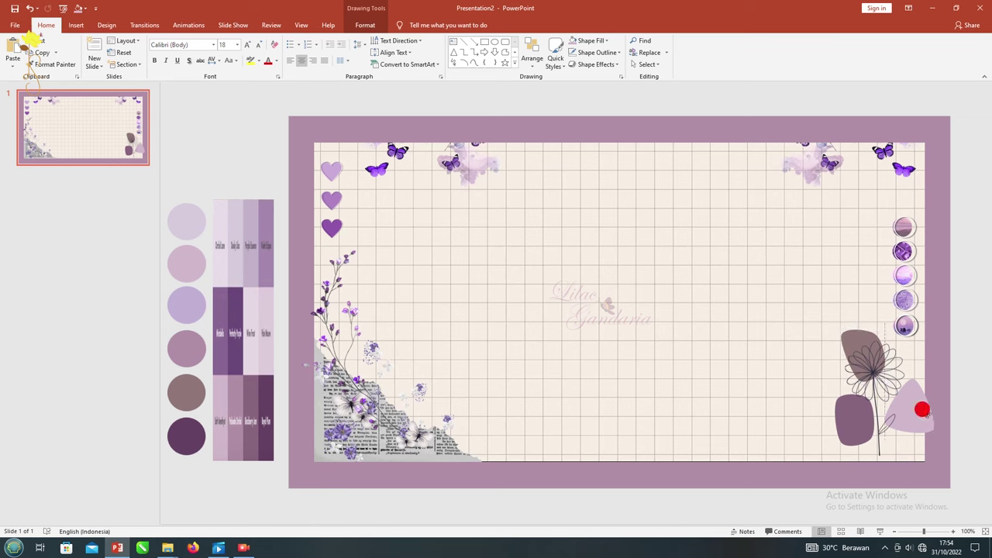
pyautogui.click(946, 473)
pyautogui.click(881, 413)
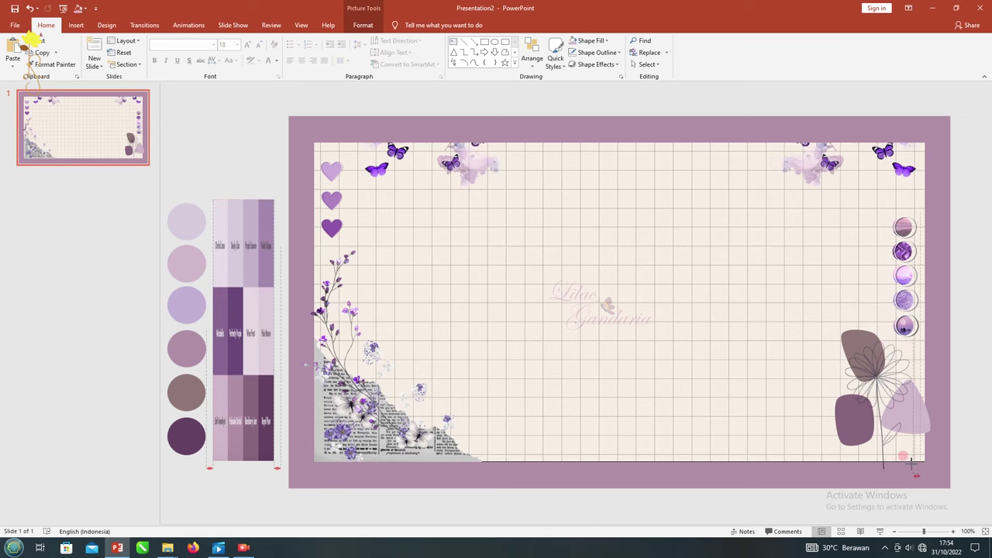
pyautogui.moveTo(961, 499); pyautogui.dragTo(796, 306)
pyautogui.click(888, 442)
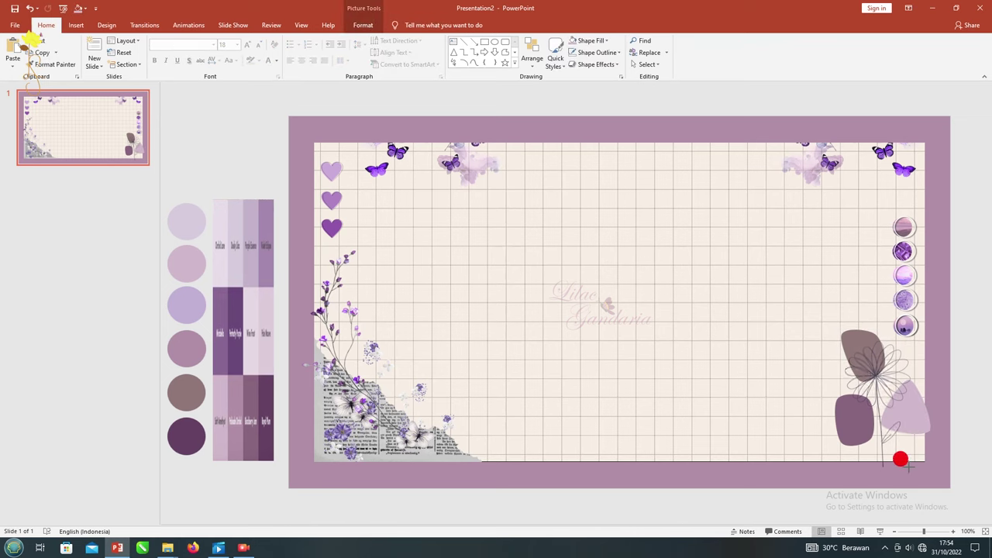
pyautogui.click(965, 494)
pyautogui.moveTo(964, 505); pyautogui.dragTo(803, 324)
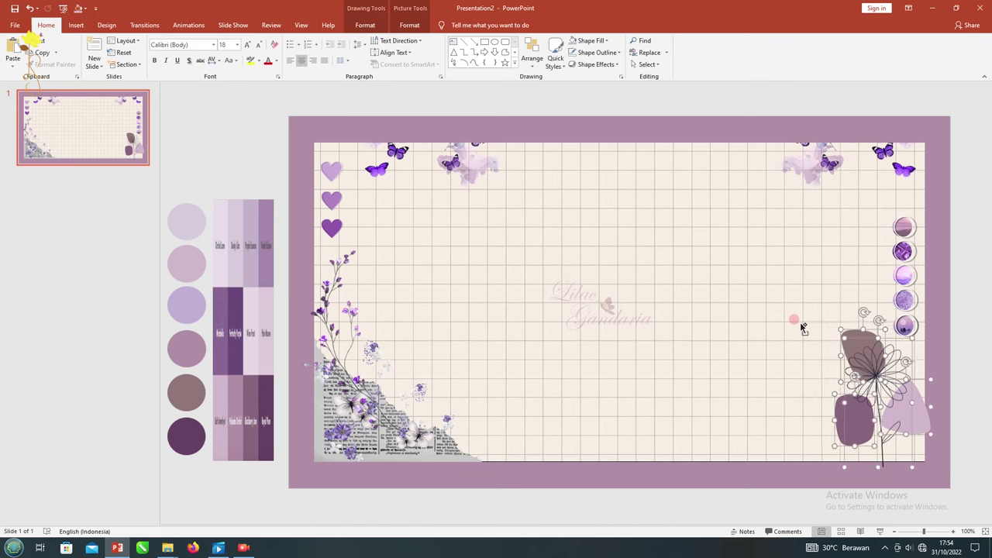
pyautogui.click(881, 374)
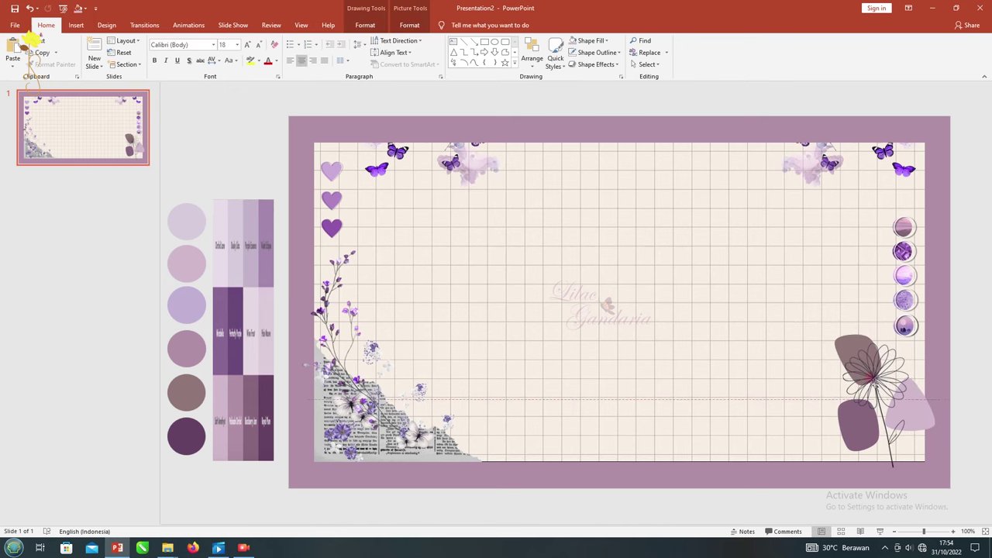
pyautogui.click(957, 328)
# Draw a snipped-corner rectangle across the slide centre, slightly widened and made taller.
pyautogui.click(515, 65)
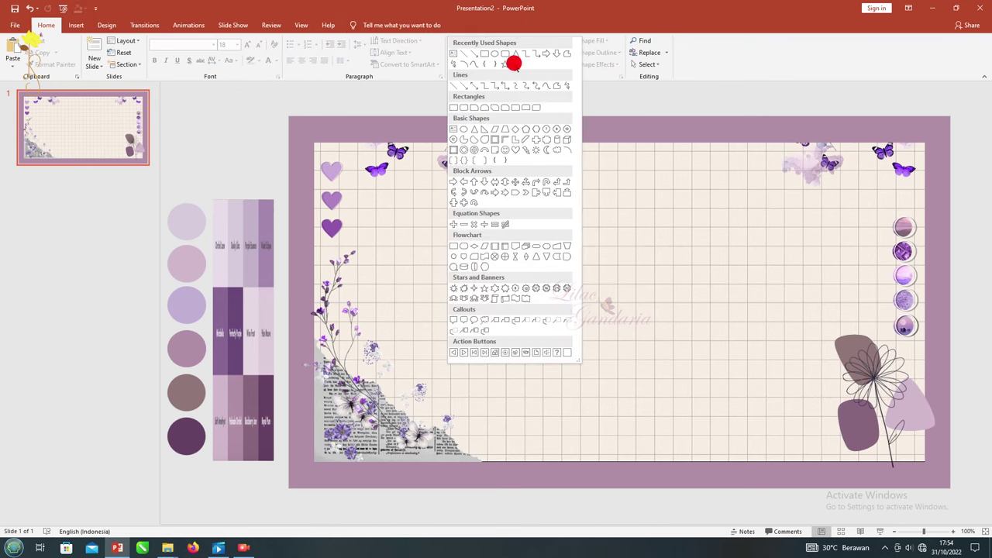
pyautogui.click(492, 110)
pyautogui.moveTo(491, 264); pyautogui.dragTo(737, 341)
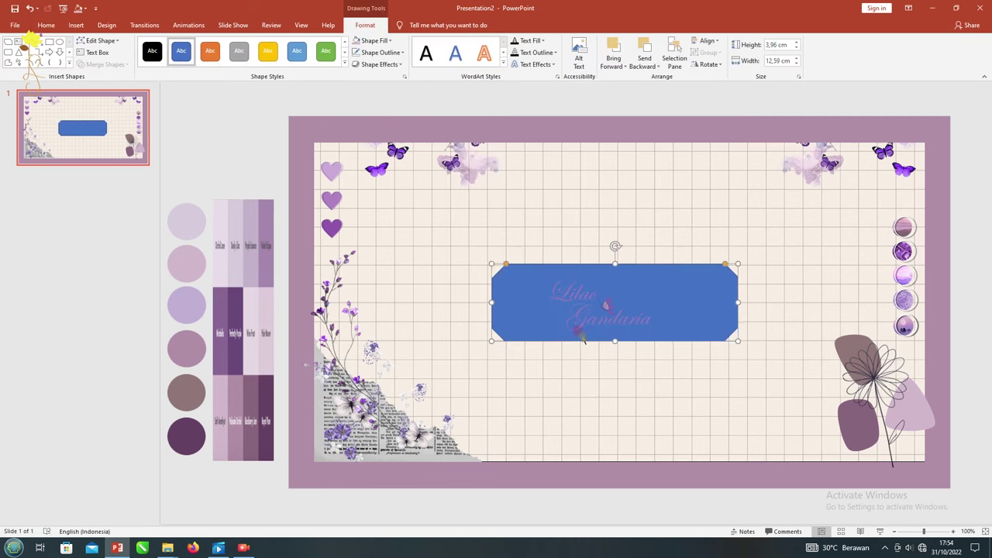
pyautogui.moveTo(738, 303); pyautogui.dragTo(755, 302)
pyautogui.moveTo(619, 343); pyautogui.dragTo(616, 341)
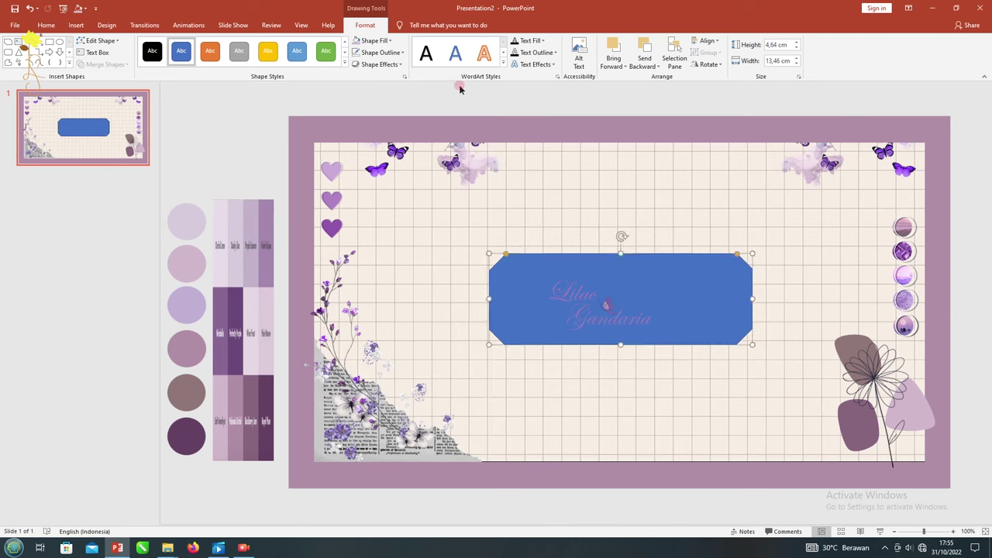
# Give the rectangle a paler lilac fill and a dashed outline in a recent colour.
pyautogui.click(369, 40)
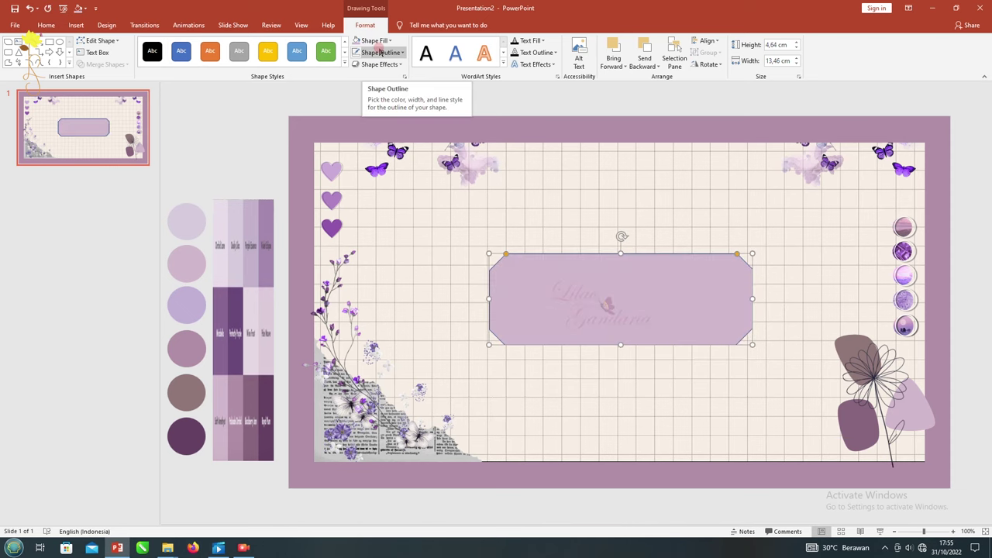
pyautogui.click(390, 40)
pyautogui.click(382, 100)
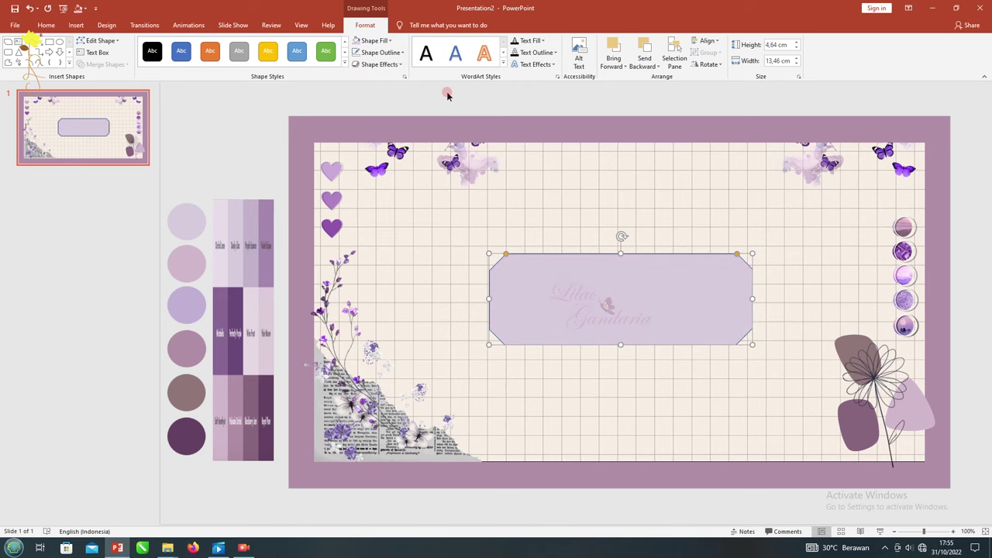
pyautogui.click(379, 52)
pyautogui.click(382, 153)
pyautogui.click(380, 52)
pyautogui.moveTo(388, 215)
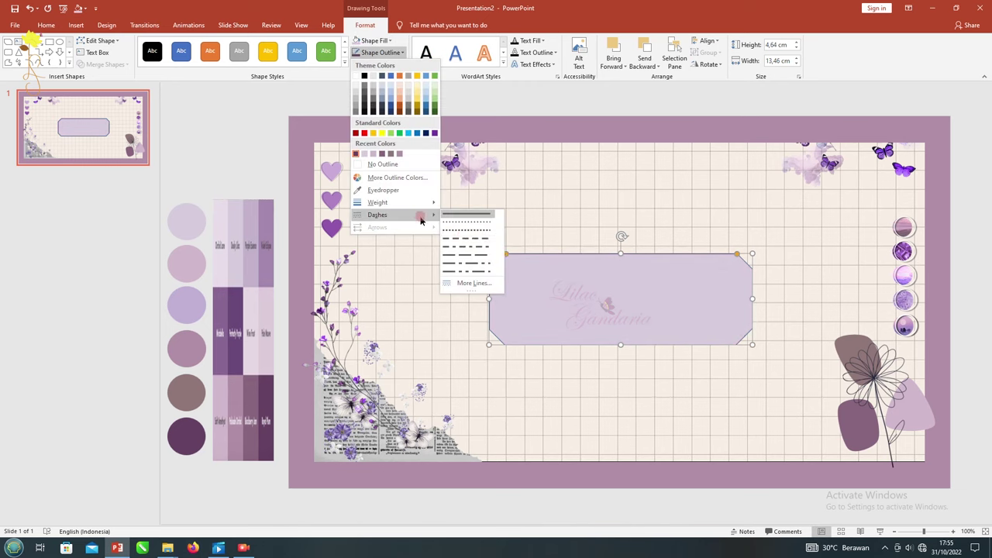
pyautogui.click(466, 241)
# Add a soft outer shadow around the lilac label.
pyautogui.click(380, 65)
pyautogui.moveTo(385, 108)
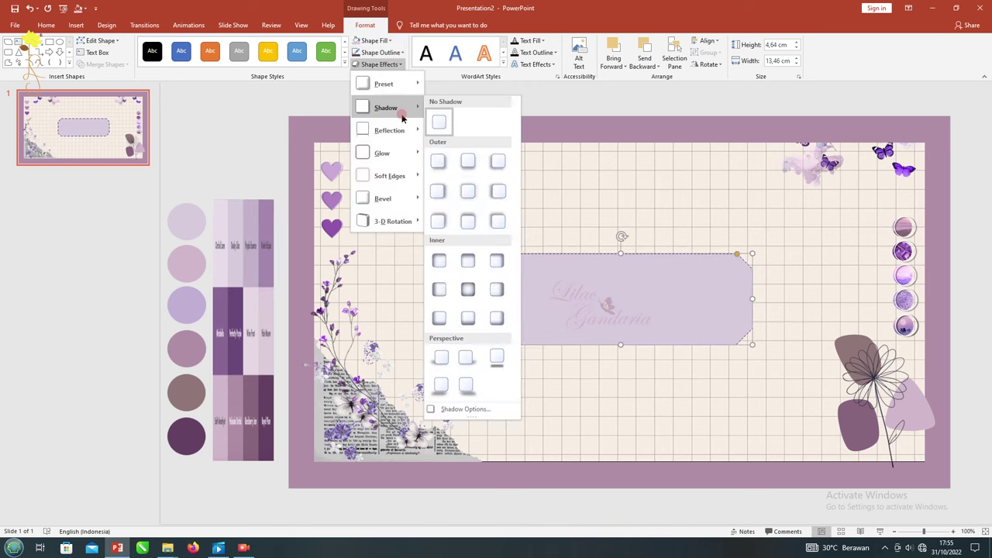
pyautogui.click(468, 191)
pyautogui.click(416, 97)
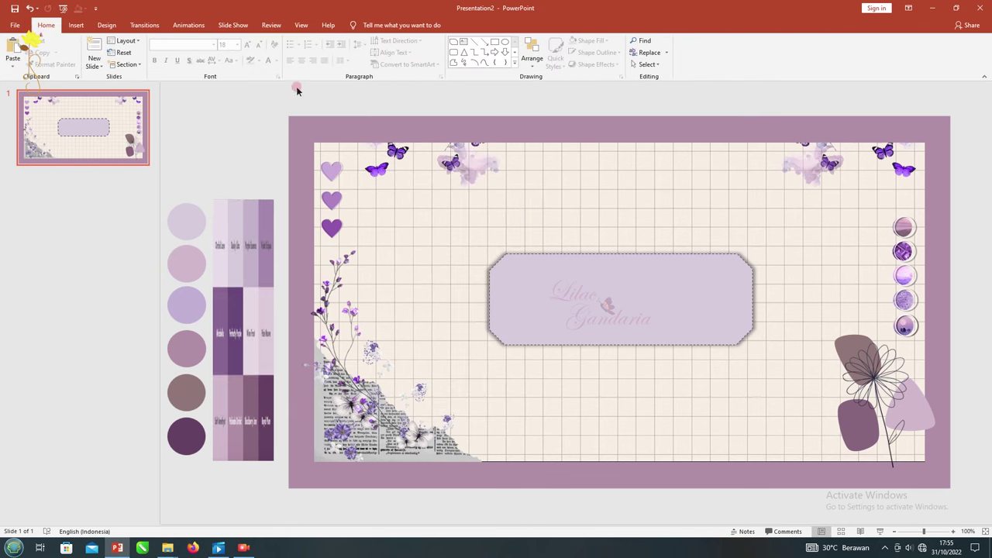
# Drag the lavender image from File Explorer onto the label's right end and enlarge it slightly.
pyautogui.click(168, 548)
pyautogui.moveTo(215, 368); pyautogui.dragTo(658, 333)
pyautogui.moveTo(663, 217)
pyautogui.mouseDown()
pyautogui.moveTo(630, 295)
pyautogui.moveTo(743, 302)
pyautogui.mouseUp()
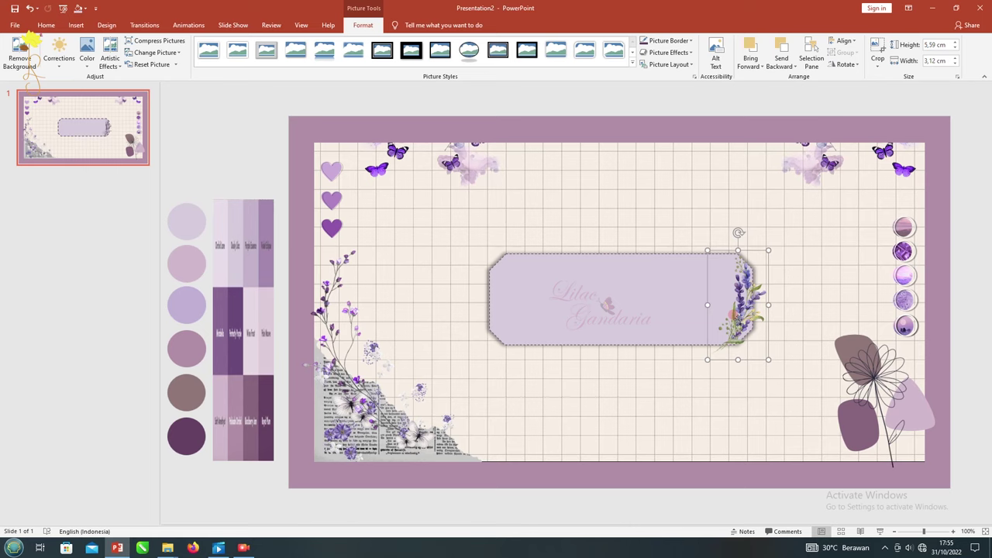
pyautogui.moveTo(768, 250); pyautogui.dragTo(771, 245)
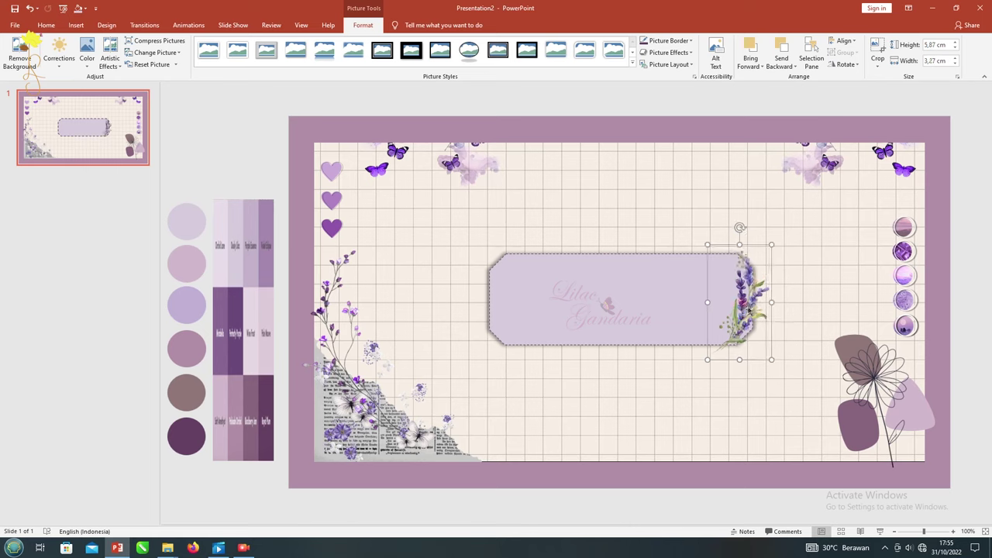
pyautogui.press('Right')
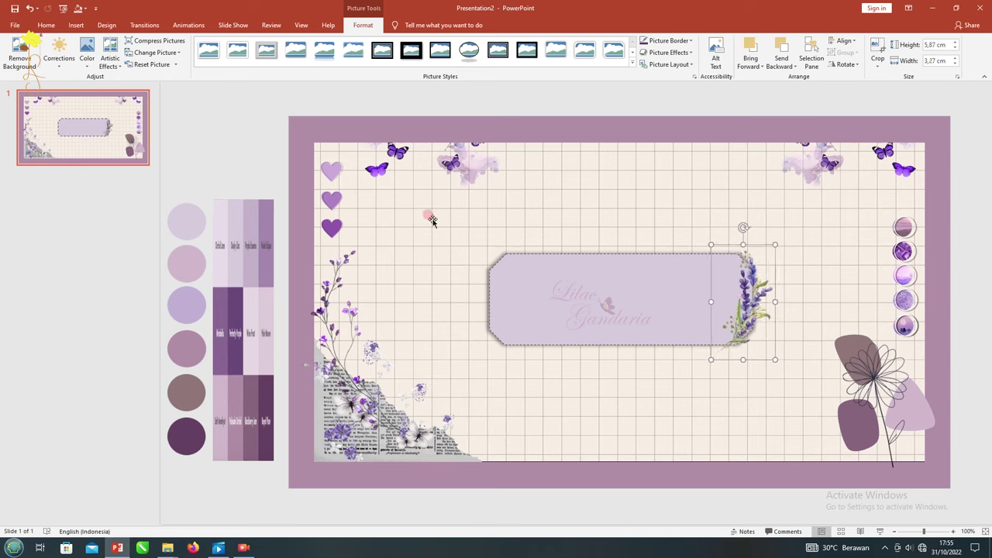
# Add the pink paperclip image, crop it, and shrink it onto the label's top-left corner.
pyautogui.click(167, 547)
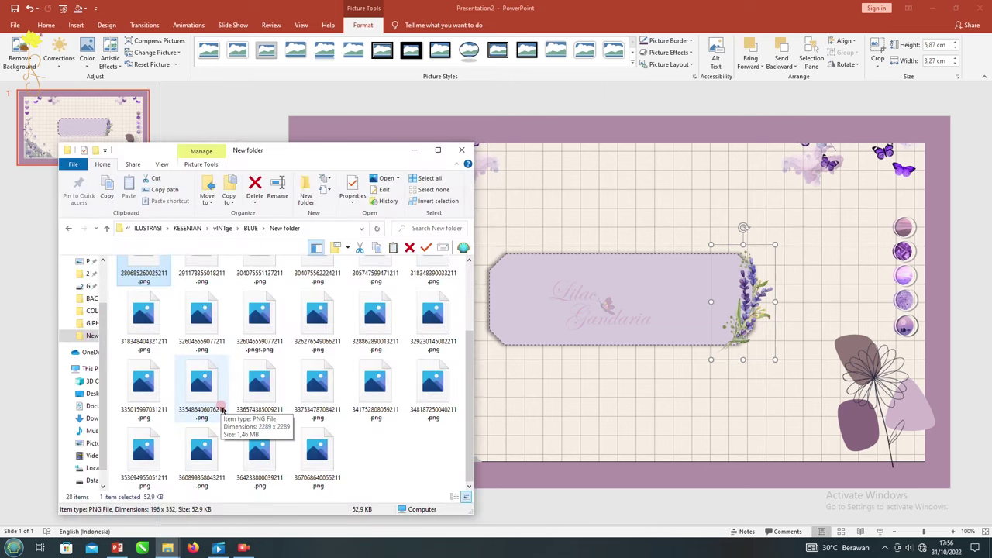
pyautogui.moveTo(317, 457); pyautogui.dragTo(664, 401)
pyautogui.click(868, 57)
pyautogui.moveTo(806, 114); pyautogui.dragTo(691, 231)
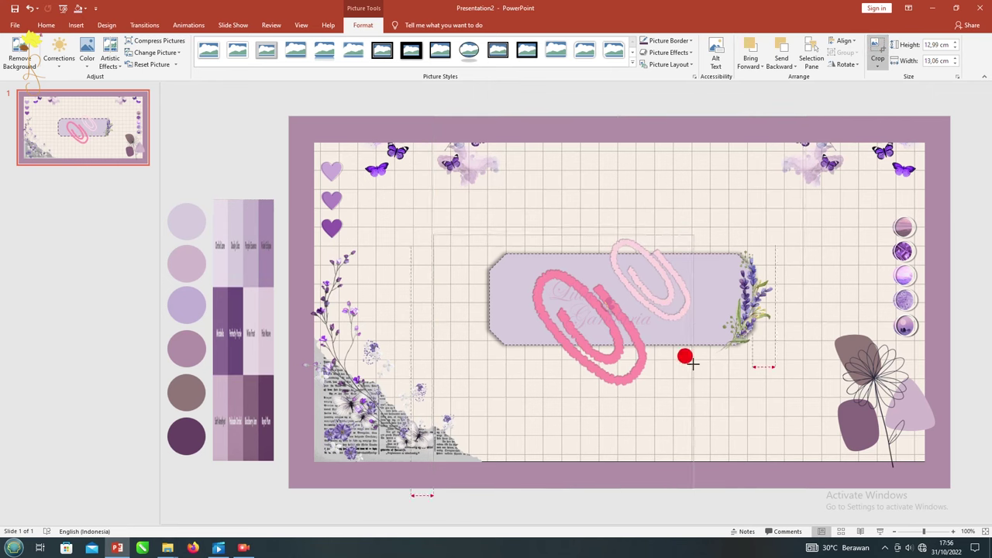
pyautogui.moveTo(433, 489); pyautogui.dragTo(532, 385)
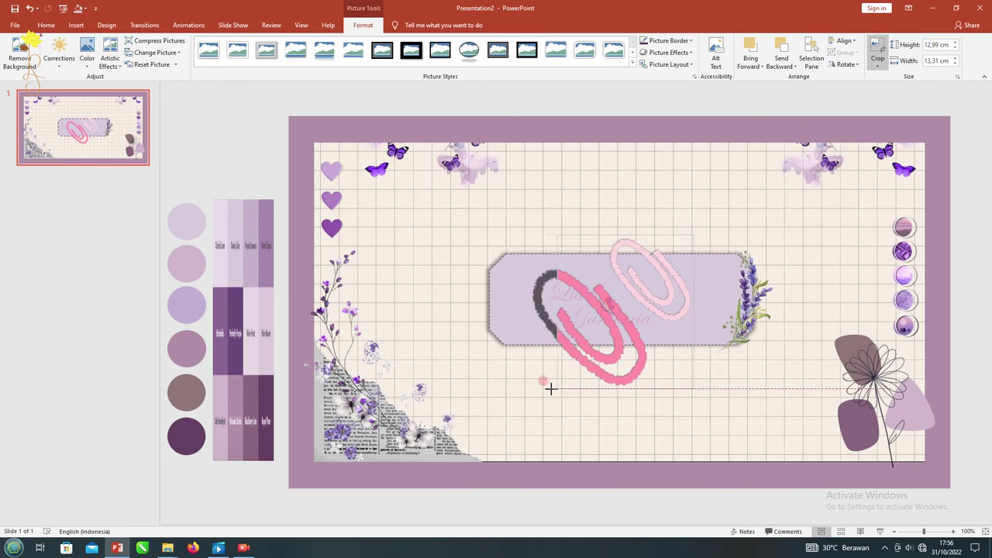
pyautogui.click(874, 45)
pyautogui.moveTo(691, 236)
pyautogui.mouseDown()
pyautogui.moveTo(591, 330)
pyautogui.moveTo(496, 267)
pyautogui.moveTo(489, 274)
pyautogui.moveTo(501, 272)
pyautogui.mouseUp()
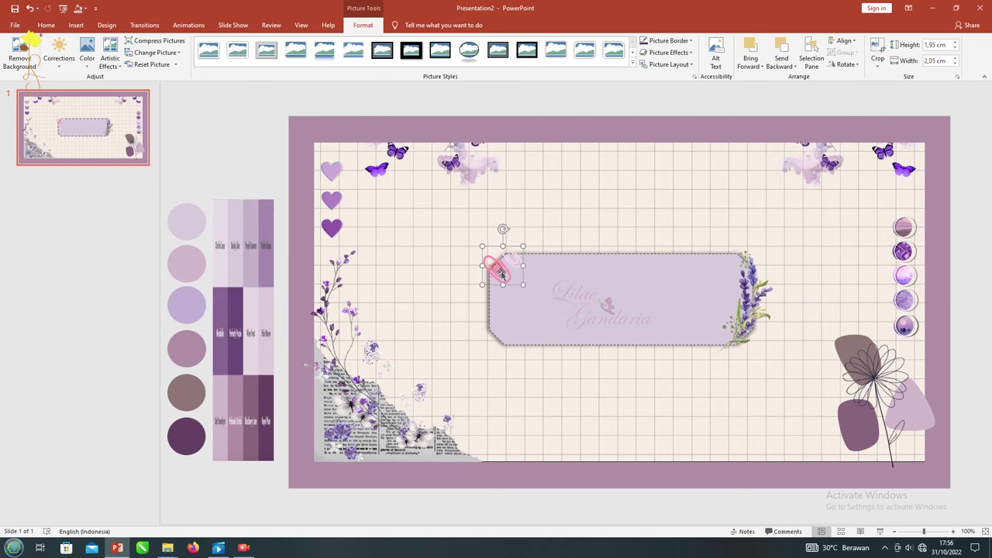
# Insert the purple flower PNG from the images folder via Insert Pictures.
pyautogui.click(76, 25)
pyautogui.click(68, 48)
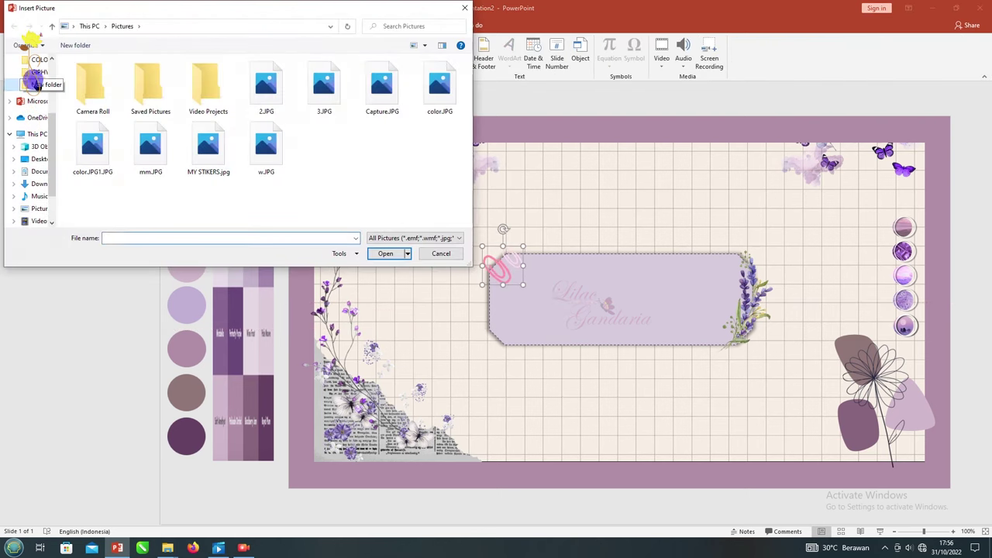
pyautogui.click(38, 84)
pyautogui.click(149, 190)
pyautogui.doubleClick(150, 190)
# Crop the flower and shrink it onto the label's bottom-left corner.
pyautogui.click(877, 48)
pyautogui.moveTo(806, 115); pyautogui.dragTo(683, 231)
pyautogui.moveTo(469, 405)
pyautogui.mouseDown()
pyautogui.moveTo(465, 452)
pyautogui.moveTo(560, 352)
pyautogui.mouseUp()
pyautogui.click(877, 48)
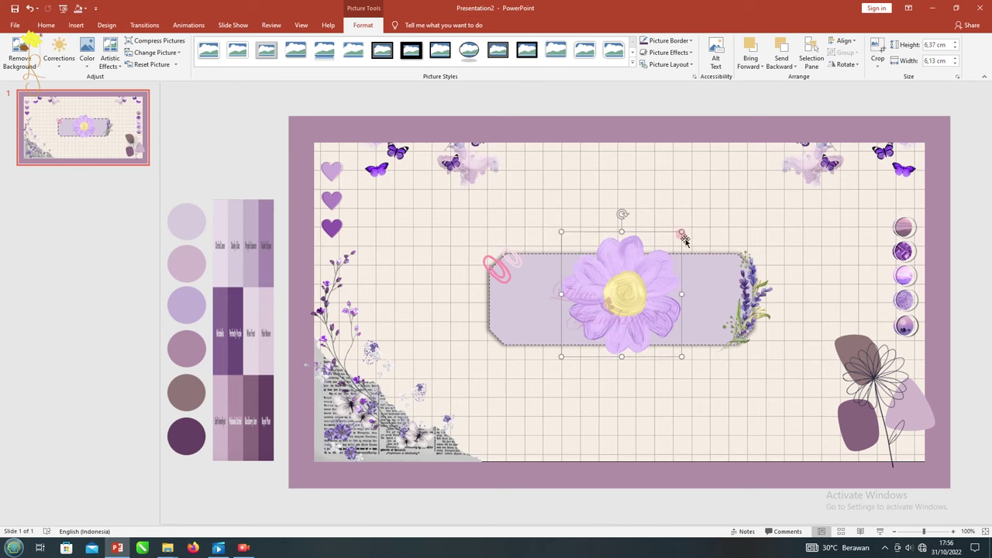
pyautogui.moveTo(682, 234)
pyautogui.mouseDown()
pyautogui.moveTo(595, 354)
pyautogui.moveTo(505, 333)
pyautogui.moveTo(524, 303)
pyautogui.mouseUp()
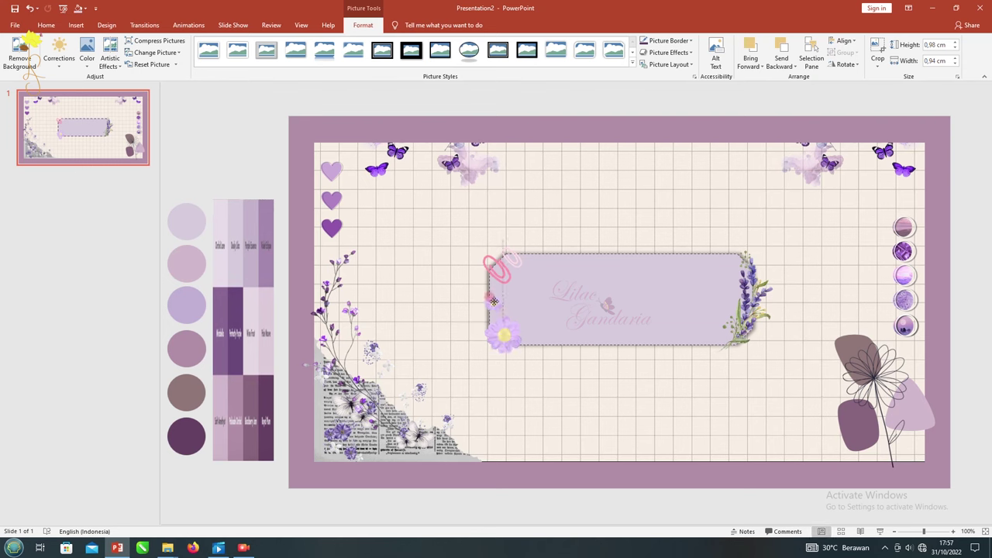
pyautogui.press('Escape')
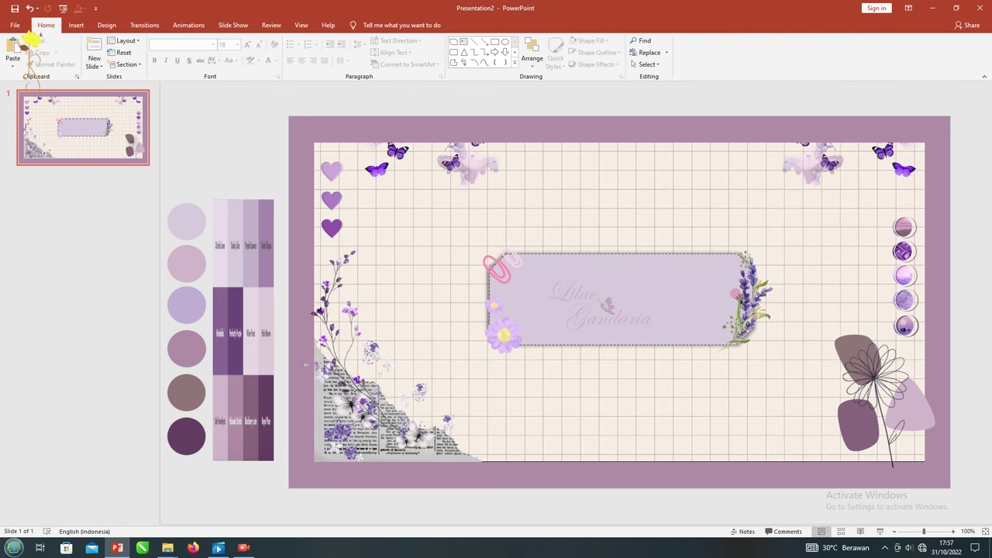
# Add a centred 'Vintage Purple' text box above the label in Forte font.
pyautogui.click(453, 42)
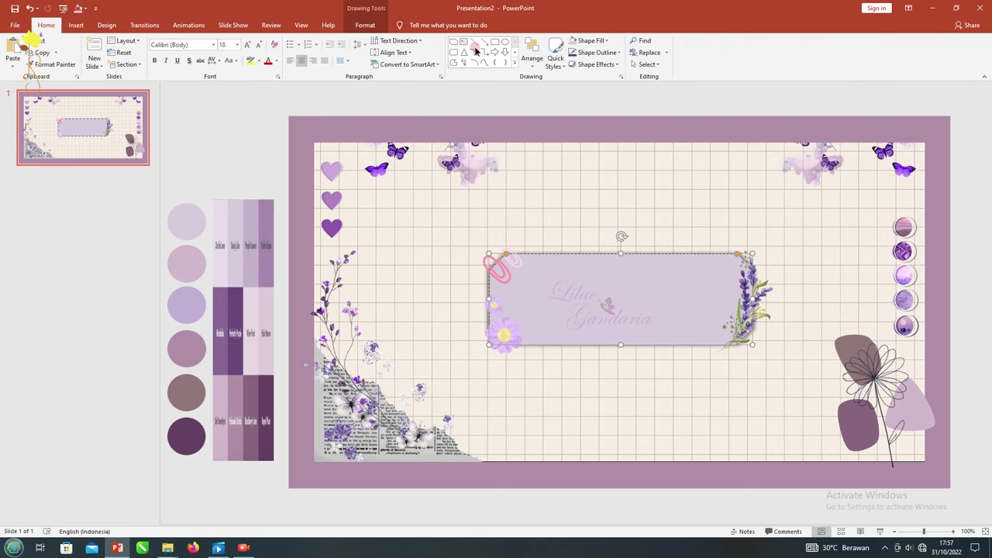
pyautogui.moveTo(522, 196); pyautogui.dragTo(685, 266)
pyautogui.write('V')
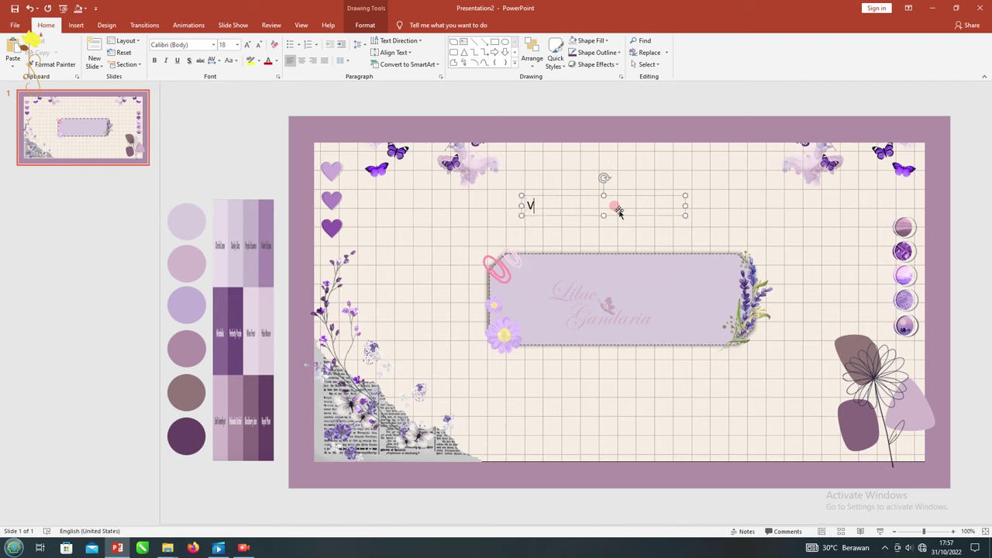
pyautogui.hotkey('ctrl', 'a')
pyautogui.hotkey('ctrl', 'e')
pyautogui.click(213, 44)
pyautogui.scroll(-15, 199, 279)
pyautogui.scroll(-3, 203, 276)
pyautogui.scroll(-5, 201, 283)
pyautogui.scroll(-4, 195, 302)
pyautogui.scroll(-4, 190, 321)
pyautogui.doubleClick(186, 335)
# Set the title to 54 pt, widen it to one line, and move it onto the label.
pyautogui.click(571, 196)
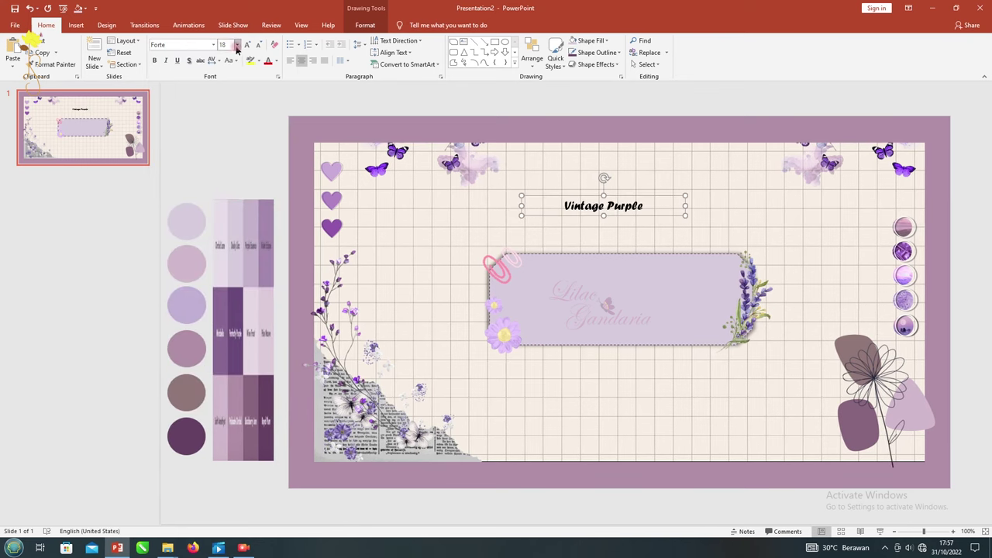
pyautogui.click(236, 44)
pyautogui.click(225, 225)
pyautogui.moveTo(686, 243); pyautogui.dragTo(778, 248)
pyautogui.moveTo(602, 195); pyautogui.dragTo(579, 270)
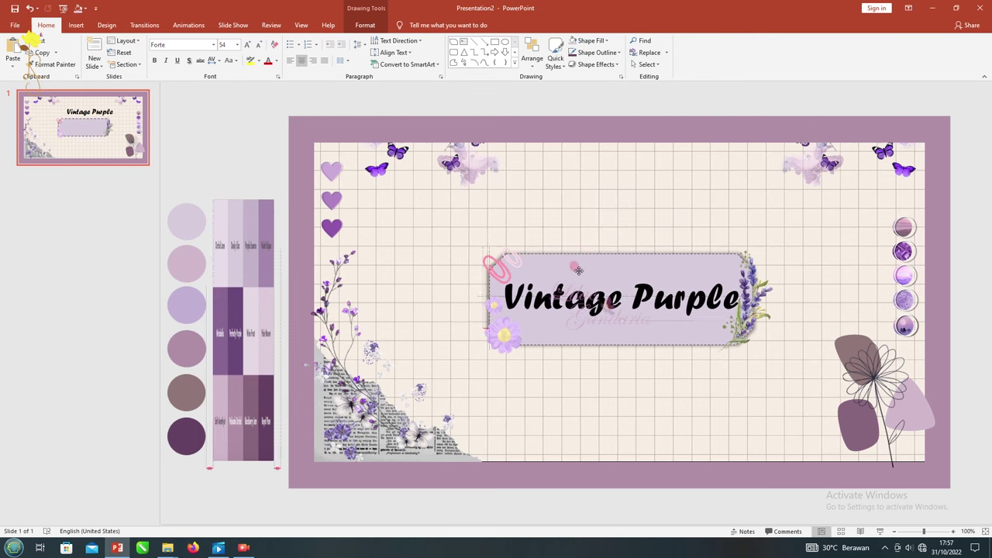
pyautogui.click(497, 266)
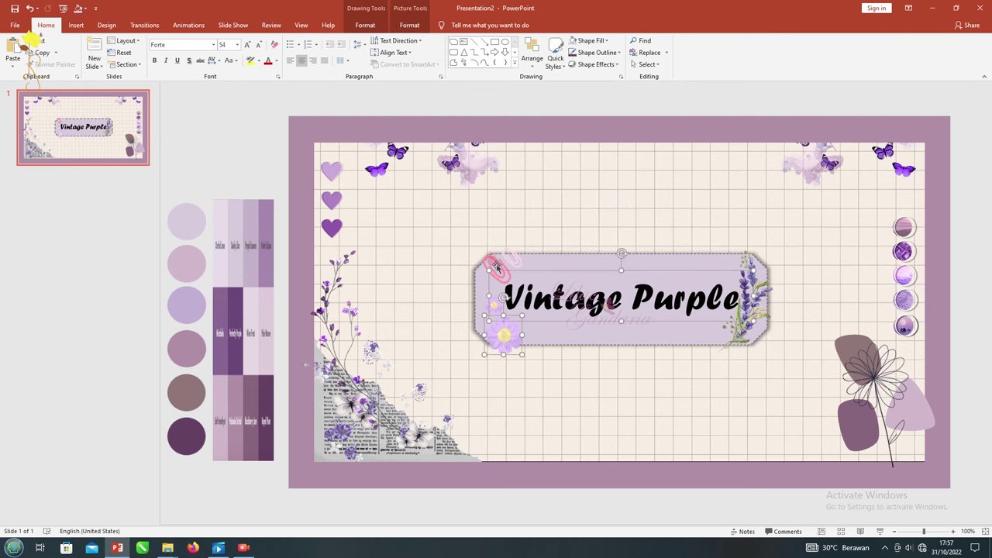
# Nudge the lavender sprig slightly further right.
pyautogui.click(489, 309)
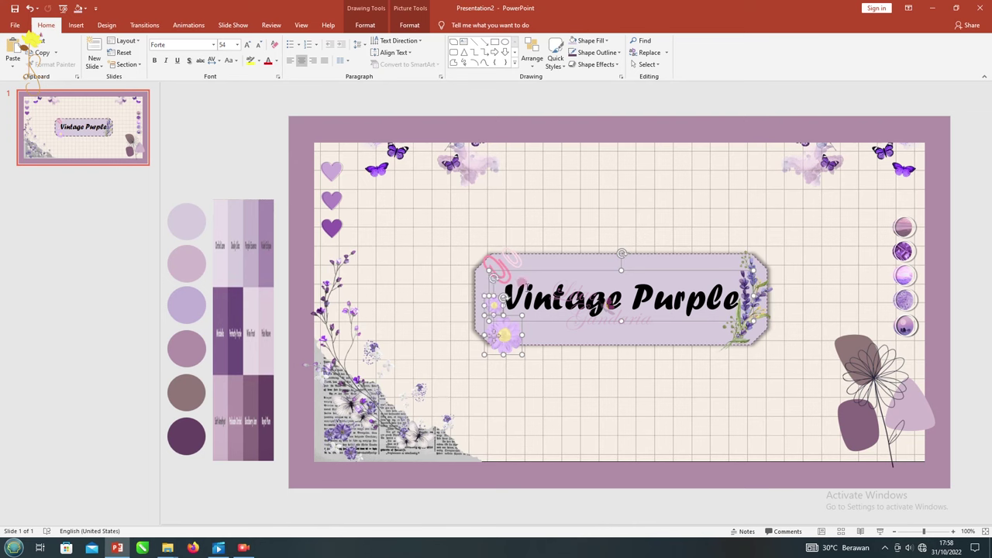
pyautogui.click(490, 310)
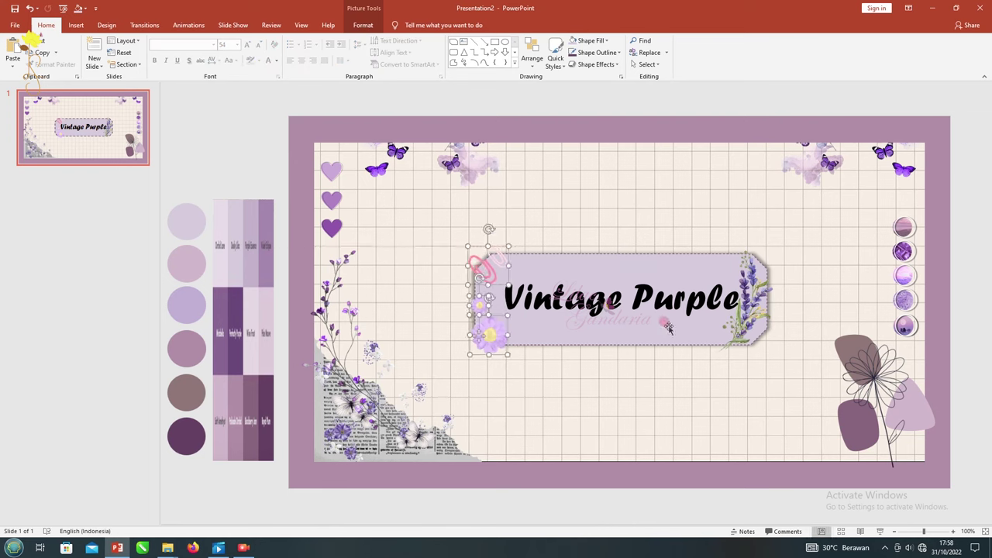
pyautogui.moveTo(752, 310); pyautogui.dragTo(764, 312)
# Colour the word 'Vintage' dark purple and 'Purple' a recent purple tone.
pyautogui.click(569, 280)
pyautogui.click(378, 25)
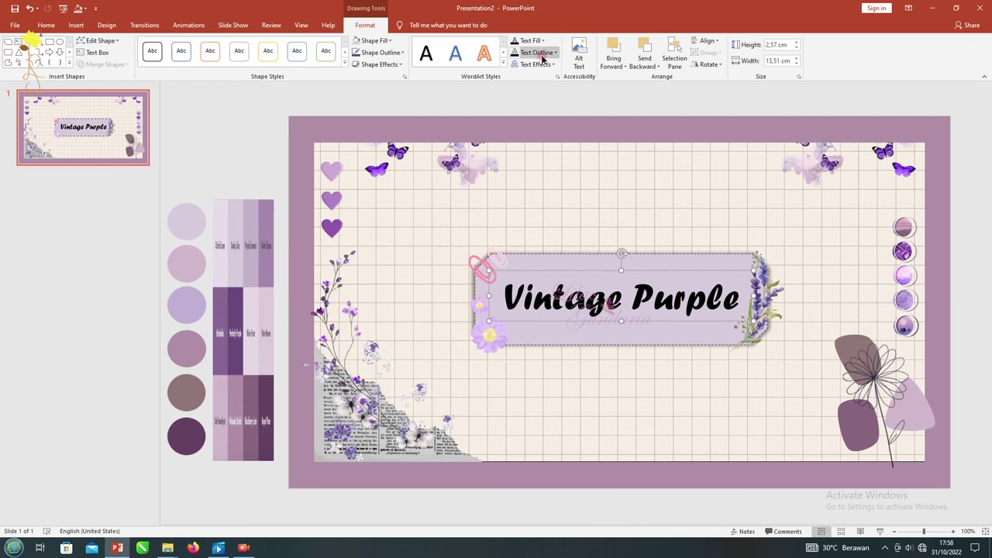
pyautogui.moveTo(624, 298); pyautogui.dragTo(506, 298)
pyautogui.click(543, 41)
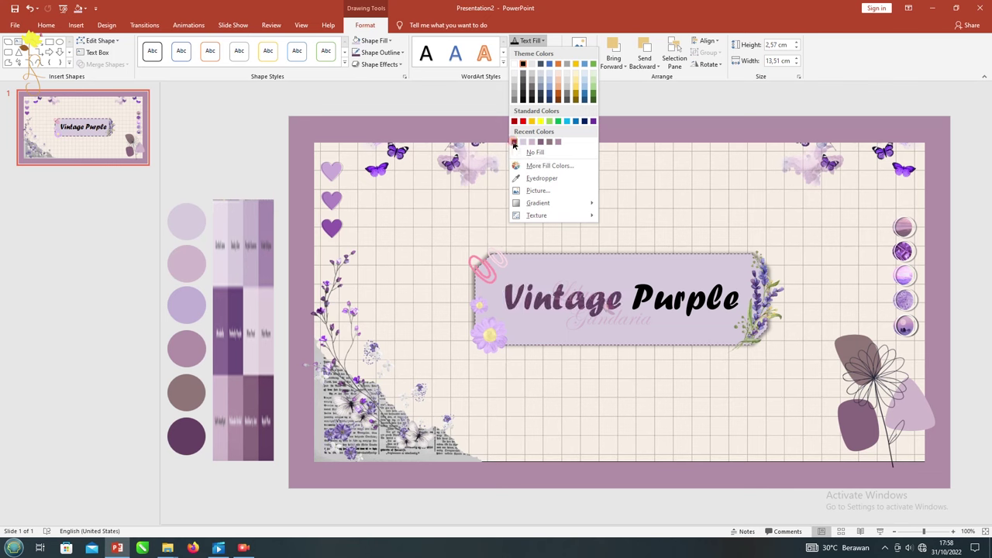
pyautogui.click(514, 143)
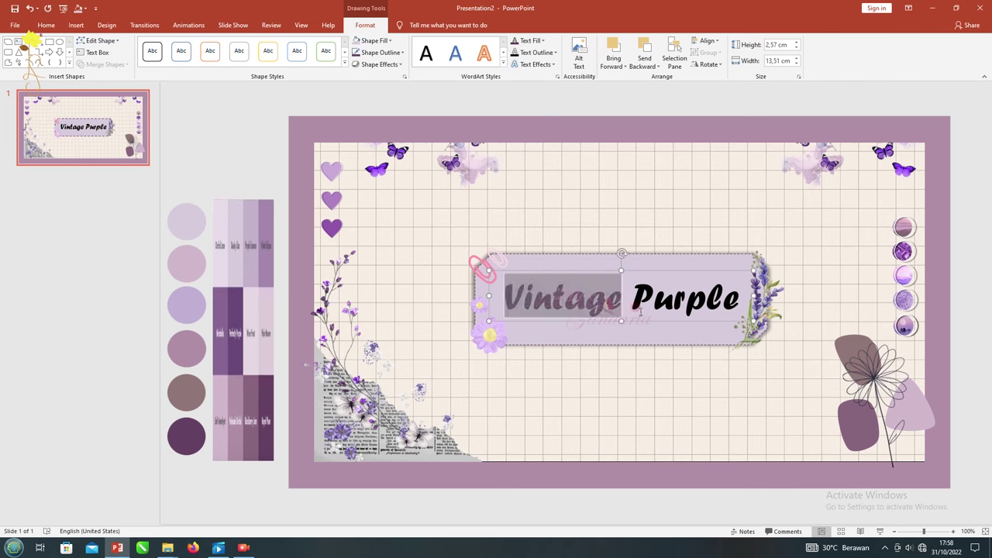
pyautogui.moveTo(632, 298); pyautogui.dragTo(741, 298)
pyautogui.click(384, 41)
pyautogui.click(537, 39)
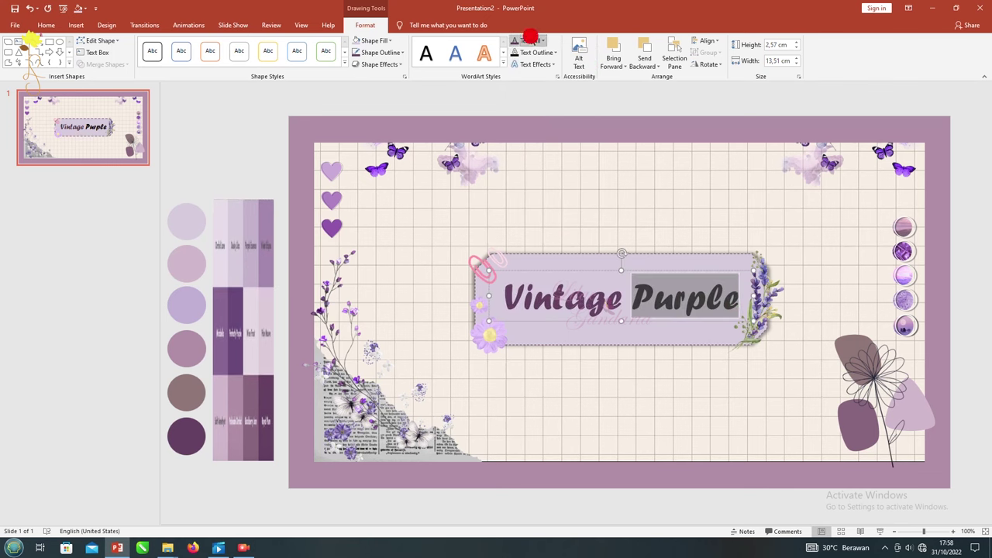
pyautogui.click(540, 142)
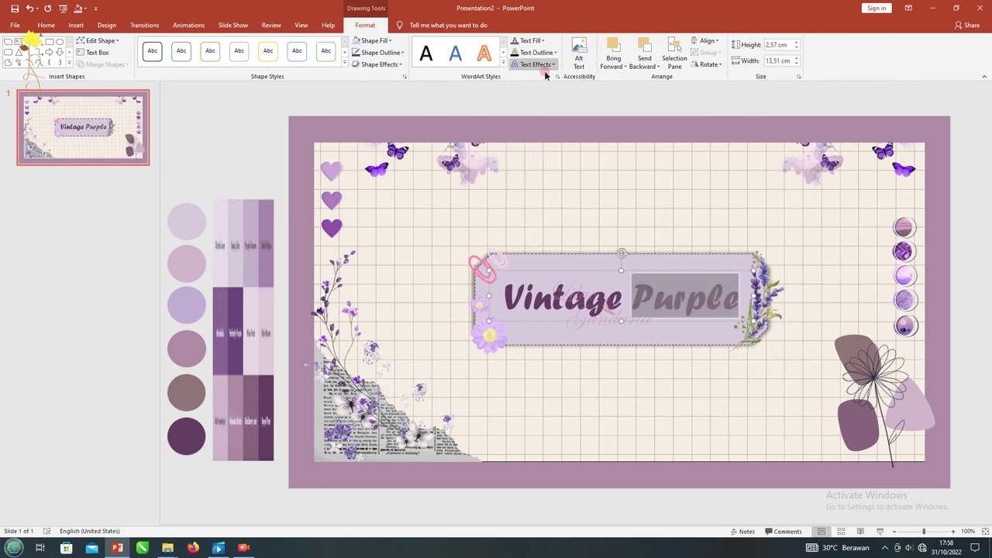
# Add an outer shadow to the Vintage Purple title text.
pyautogui.click(535, 65)
pyautogui.moveTo(547, 87)
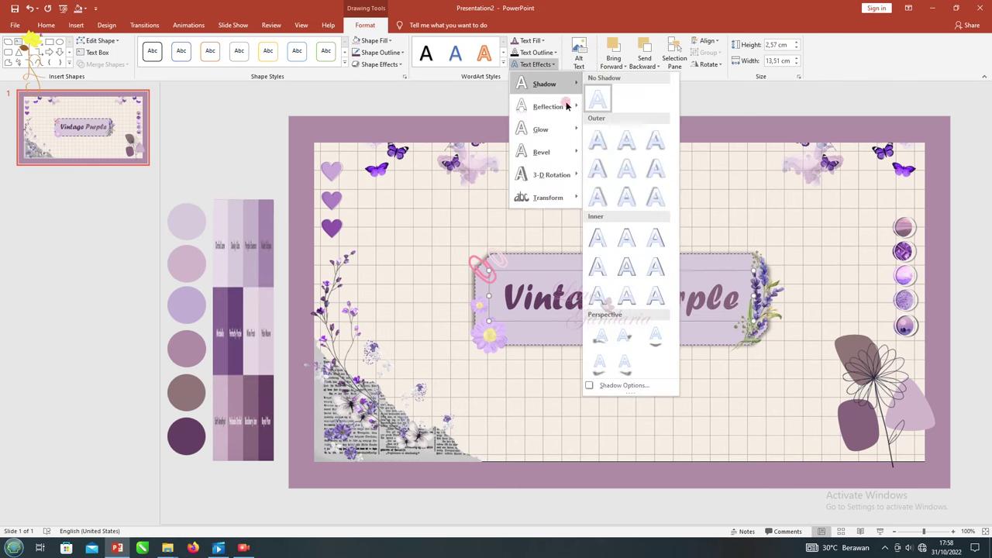
pyautogui.click(628, 155)
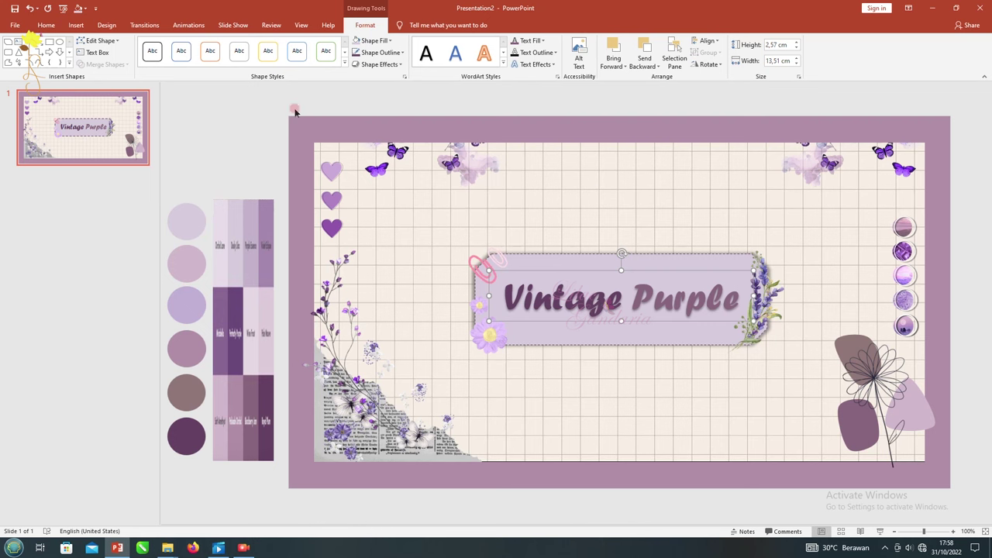
pyautogui.hotkey('alt', 'n')
# Insert the sparkle GIF onto the slide from the picture dialog.
pyautogui.press('p')
pyautogui.press('d')
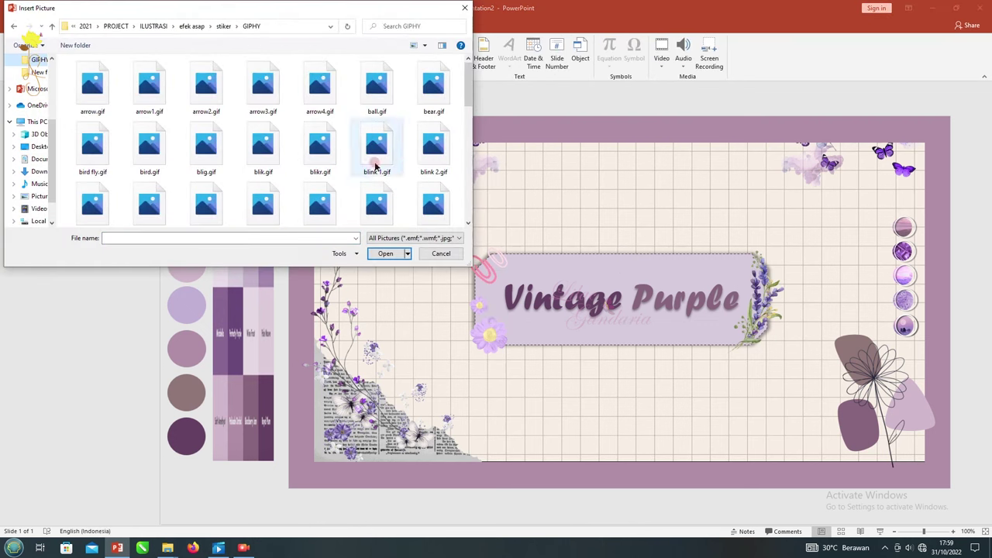
pyautogui.doubleClick(345, 172)
pyautogui.click(629, 246)
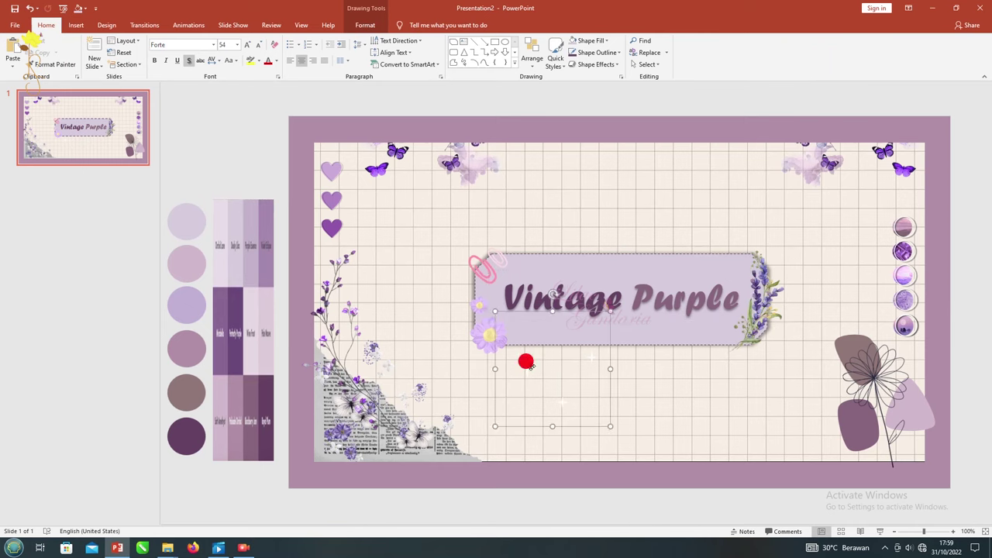
pyautogui.doubleClick(530, 367)
pyautogui.click(87, 53)
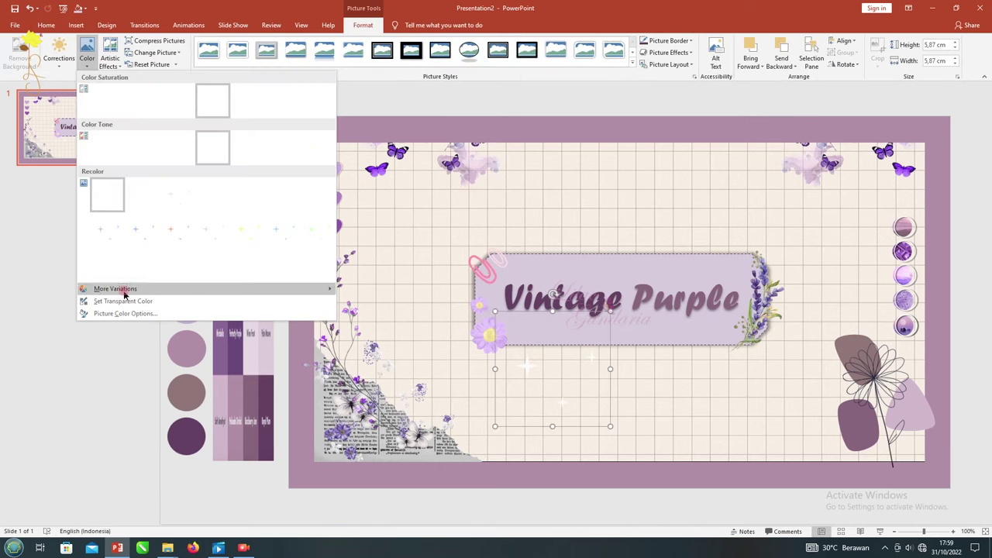
# Place a 4.8 cm sparkle near the label's lower-left and another just above its right end.
pyautogui.click(552, 395)
pyautogui.moveTo(552, 395)
pyautogui.mouseDown()
pyautogui.moveTo(827, 197)
pyautogui.moveTo(450, 360)
pyautogui.mouseUp()
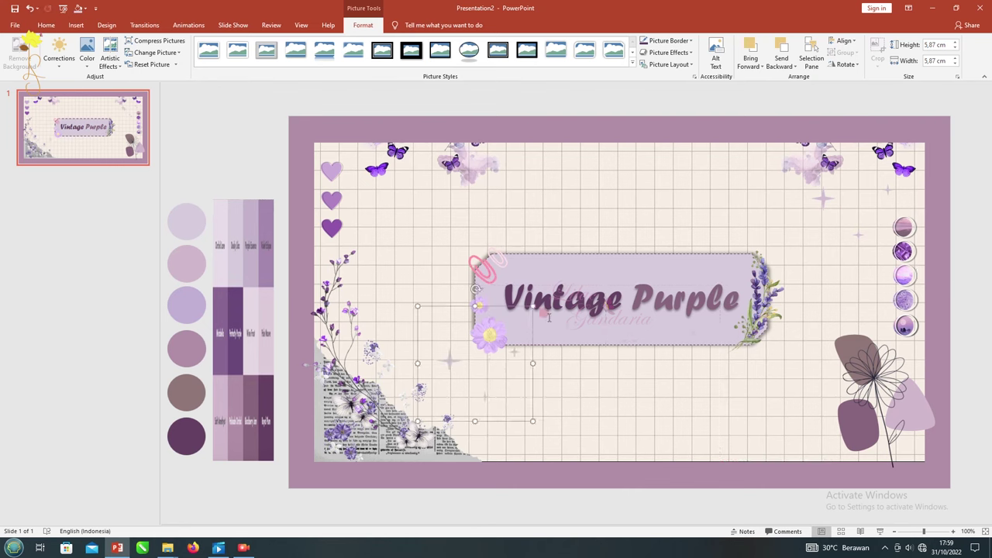
pyautogui.moveTo(425, 420); pyautogui.dragTo(438, 396)
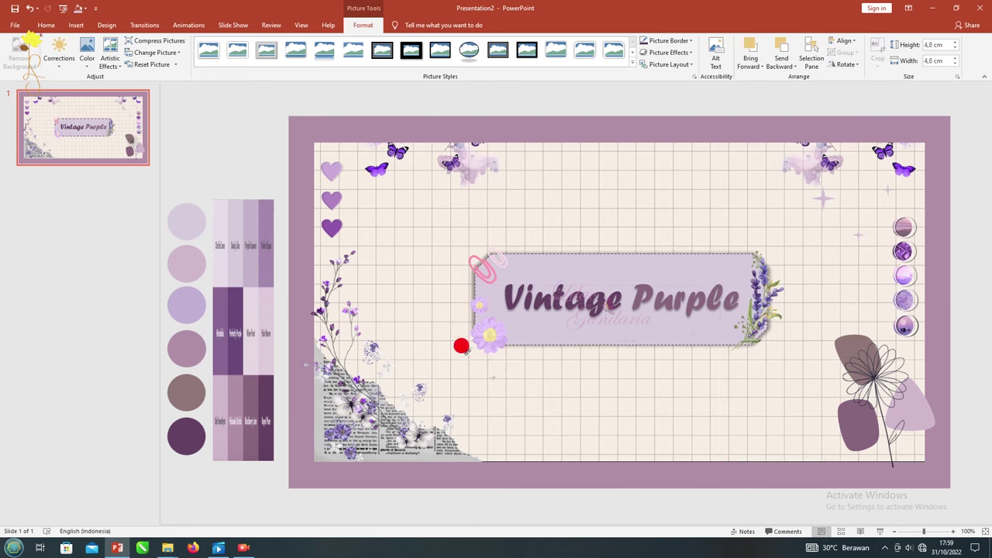
pyautogui.click(87, 54)
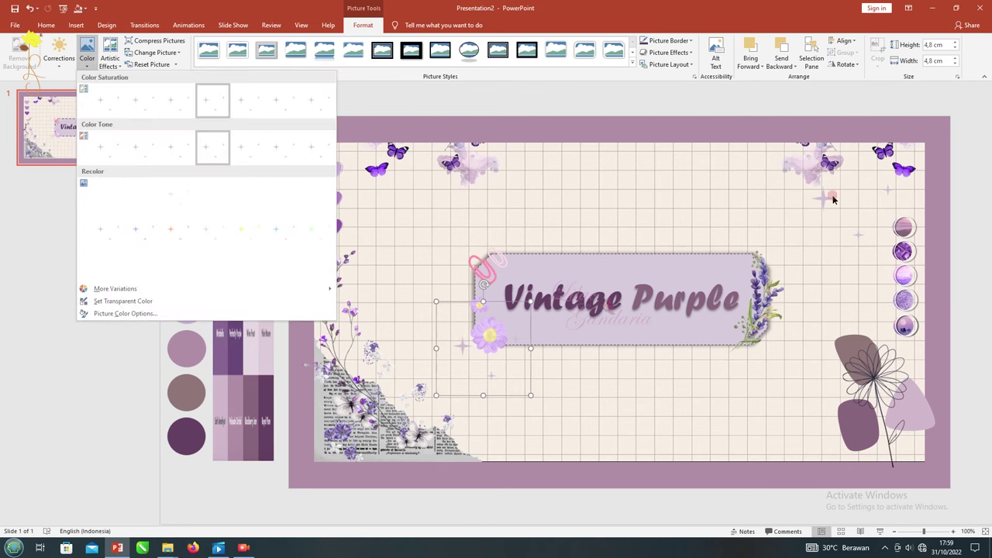
pyautogui.click(829, 189)
pyautogui.moveTo(851, 204); pyautogui.dragTo(785, 235)
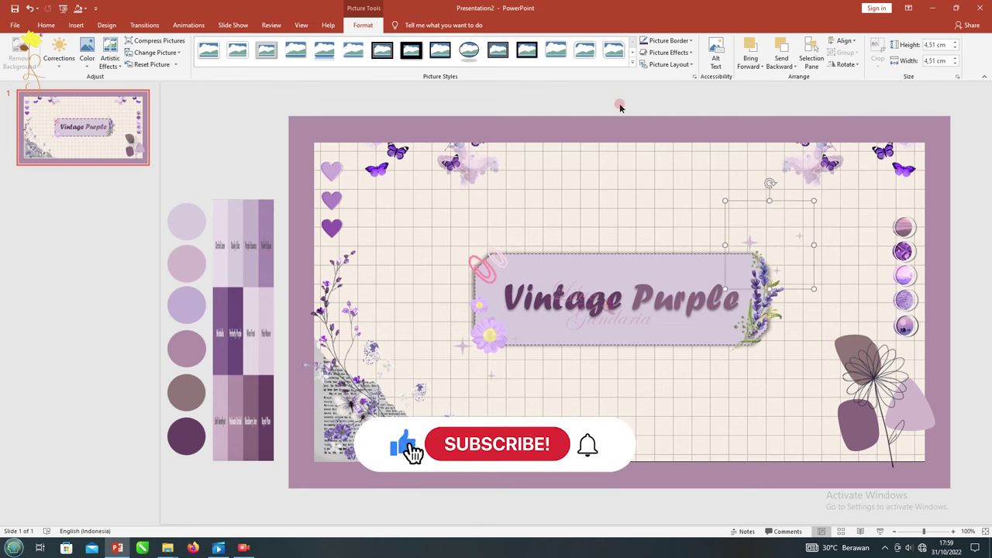
pyautogui.click(275, 153)
pyautogui.rightClick(86, 130)
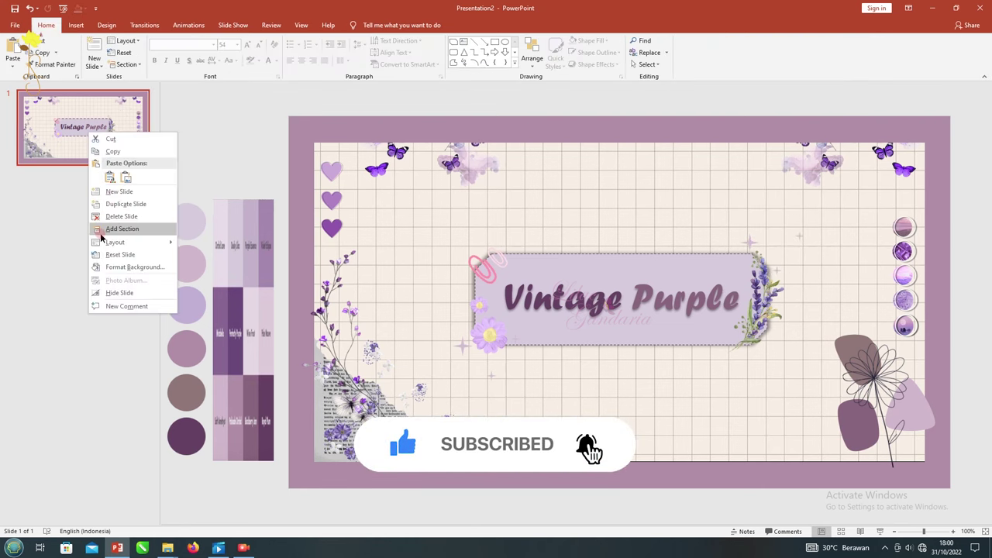
# Give the title label an offset shadow.
pyautogui.click(491, 333)
pyautogui.click(279, 257)
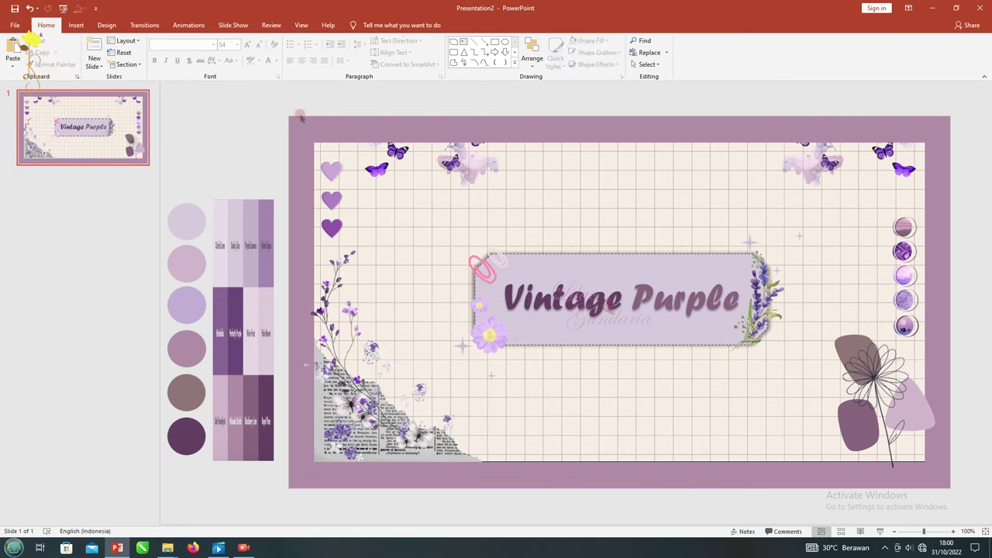
pyautogui.click(755, 314)
pyautogui.click(593, 65)
pyautogui.moveTo(602, 108)
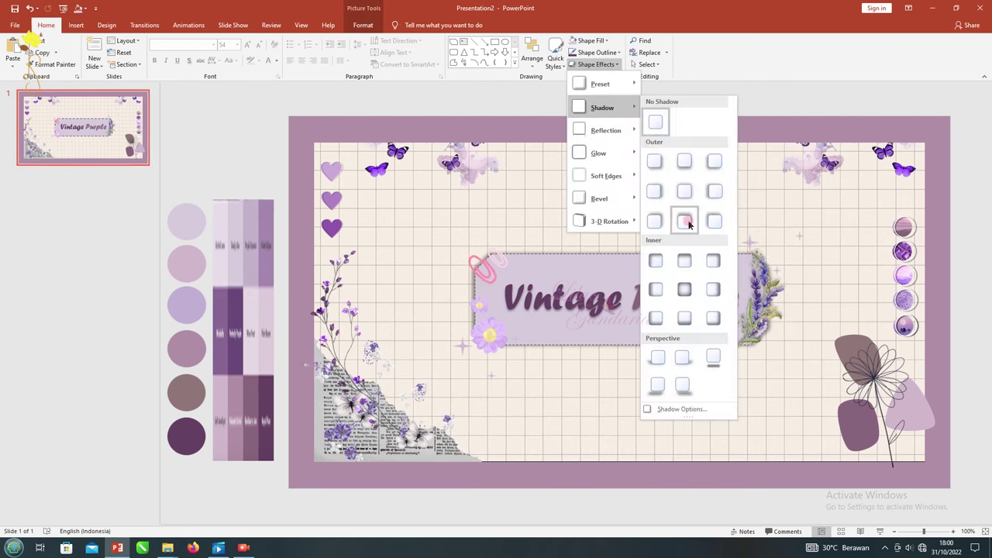
pyautogui.click(712, 223)
# Duplicate slide 1, delete the left lavender branch and right circles, and move hearts off-slide.
pyautogui.rightClick(99, 133)
pyautogui.click(111, 219)
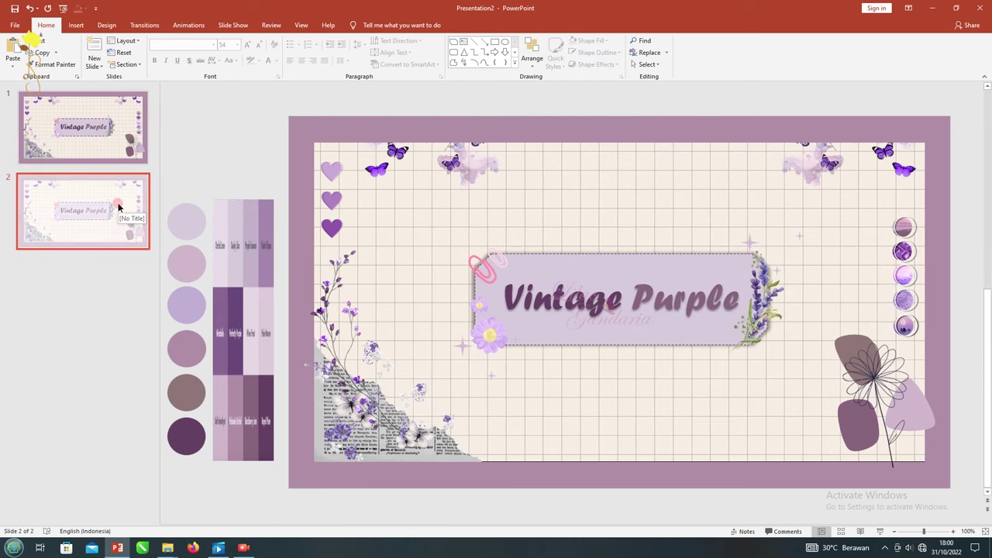
pyautogui.click(350, 377)
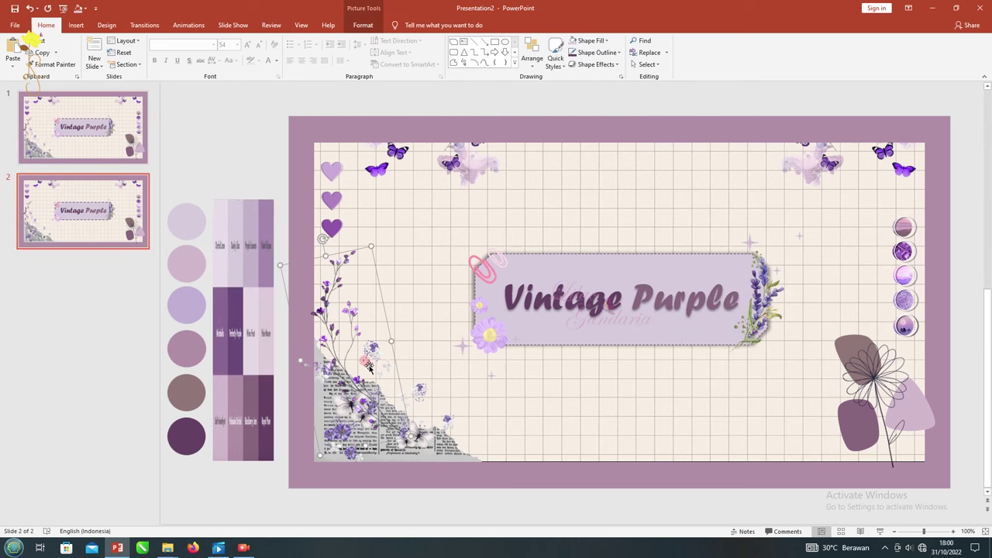
pyautogui.press('Delete')
pyautogui.moveTo(320, 190); pyautogui.dragTo(224, 145)
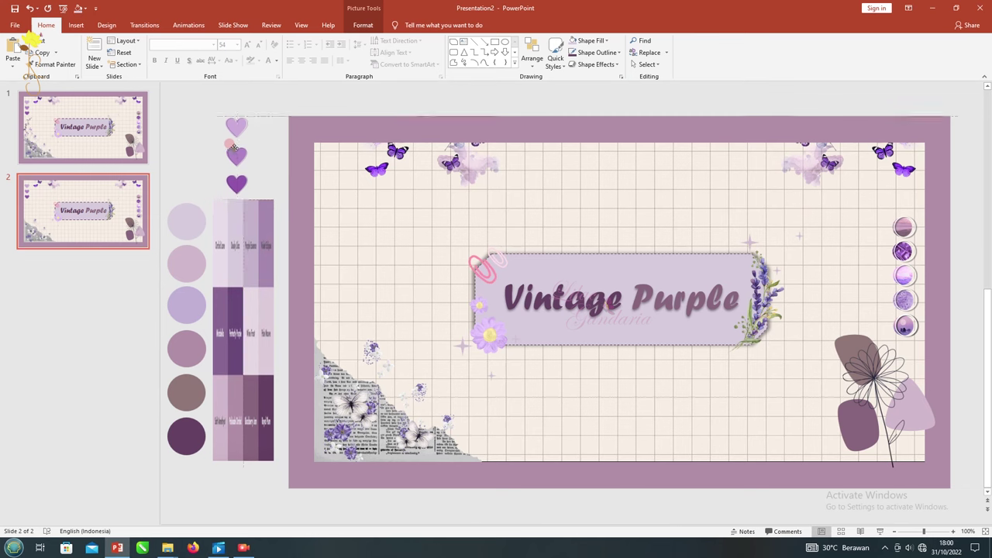
pyautogui.click(912, 307)
pyautogui.press('Delete')
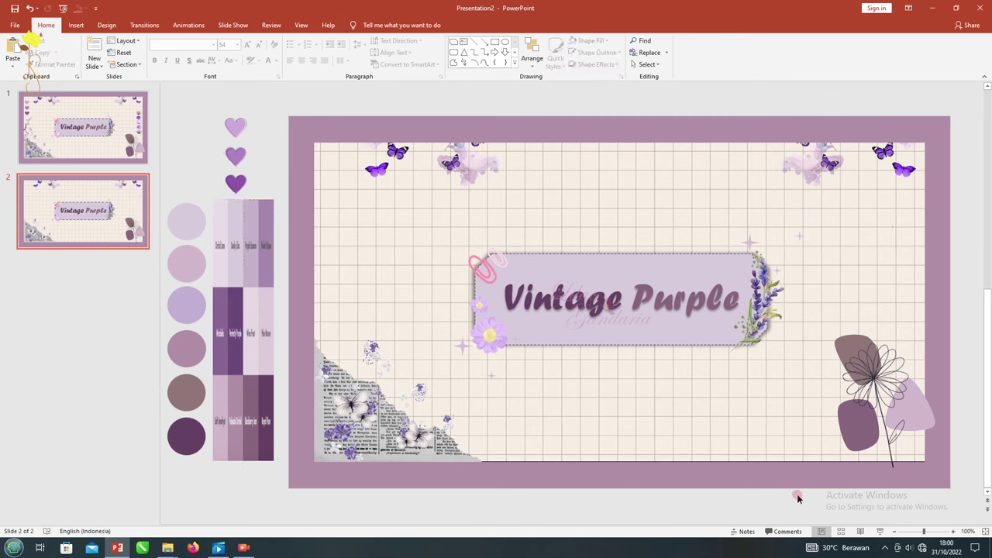
# On slide 2, delete the lower-right flower drawing and the title with its clip, flower and lavender.
pyautogui.moveTo(800, 493); pyautogui.dragTo(565, 388)
pyautogui.click(536, 275)
pyautogui.scroll(1, 755, 349)
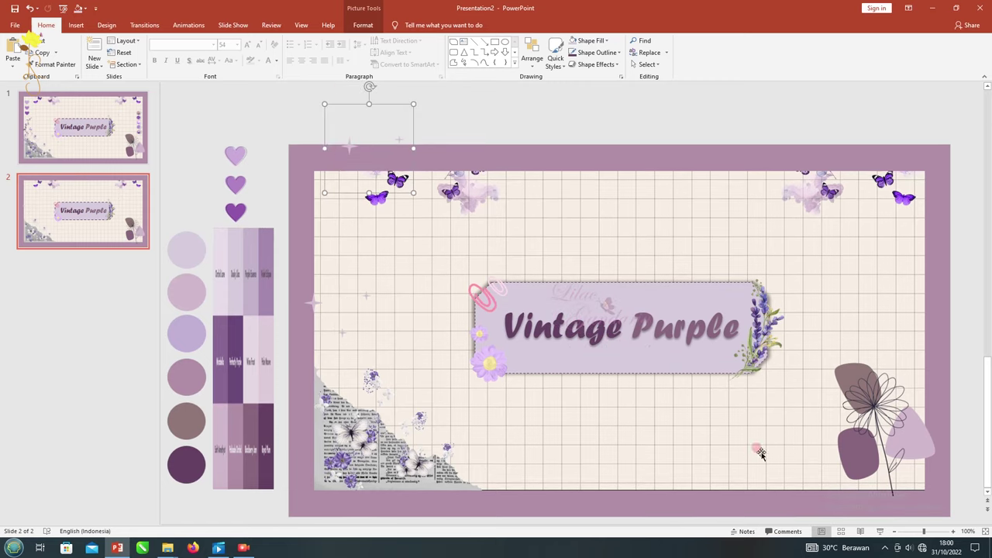
pyautogui.scroll(-1, 348, 151)
pyautogui.click(842, 416)
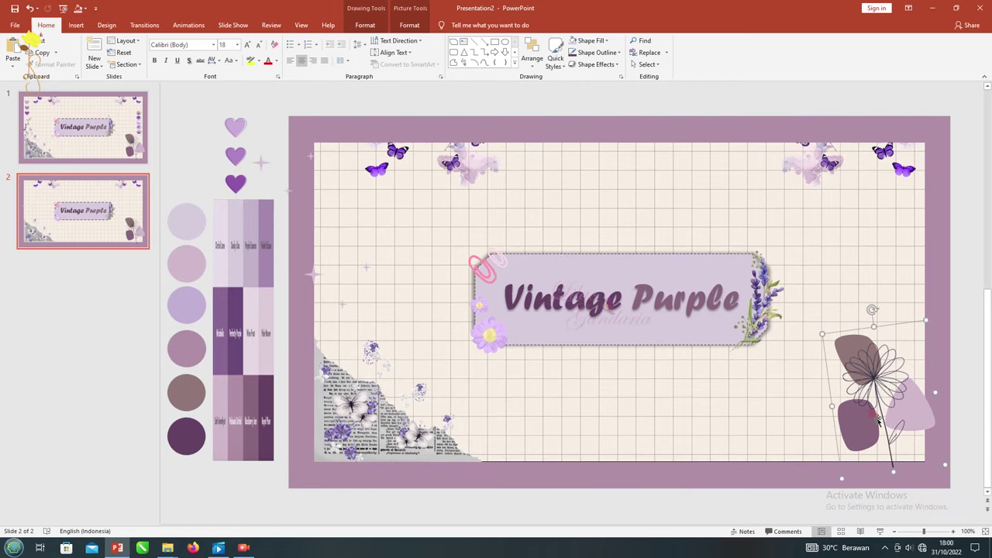
pyautogui.press('Delete')
pyautogui.moveTo(772, 458); pyautogui.dragTo(451, 223)
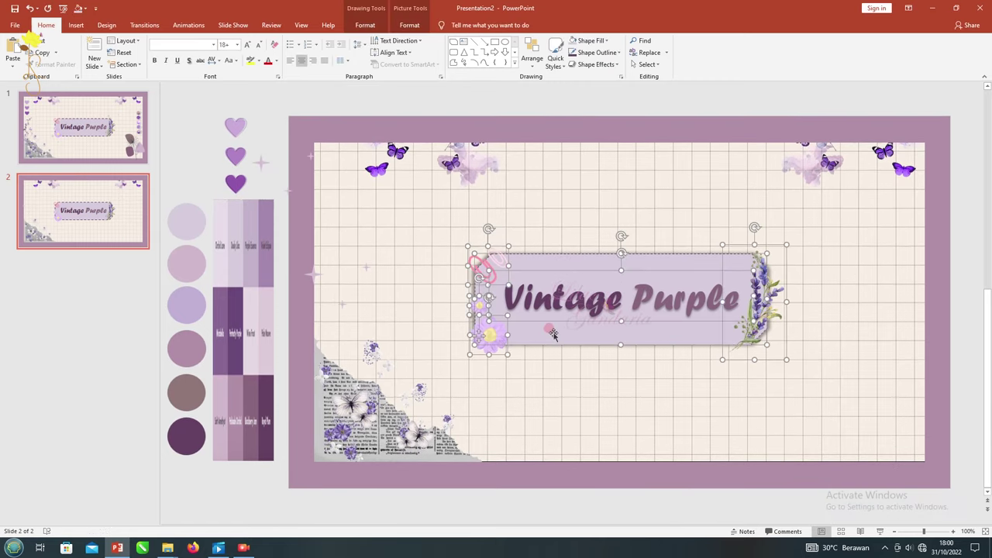
pyautogui.press('Delete')
# Rotate the butterflies 90° left and move them to the slide's left edge.
pyautogui.click(437, 153)
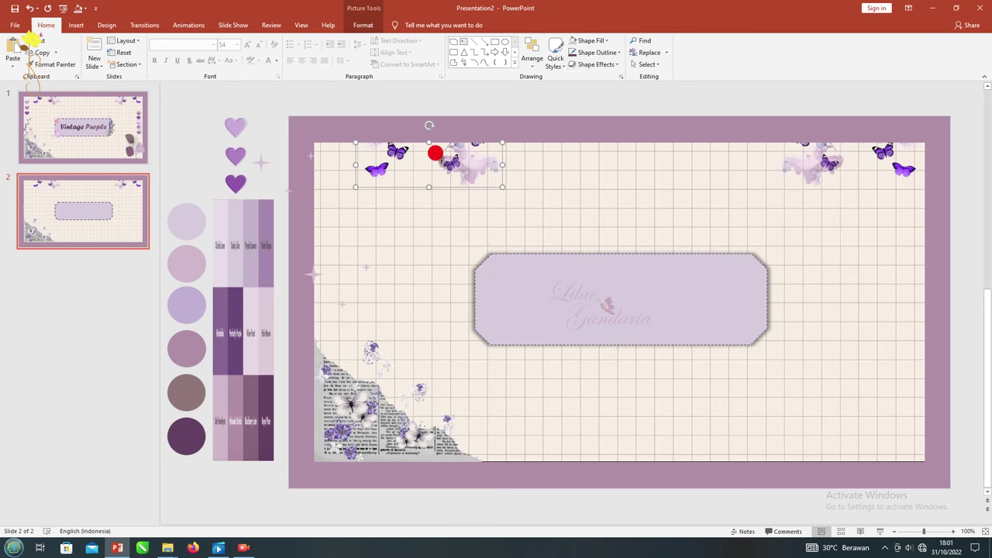
pyautogui.click(363, 25)
pyautogui.click(847, 64)
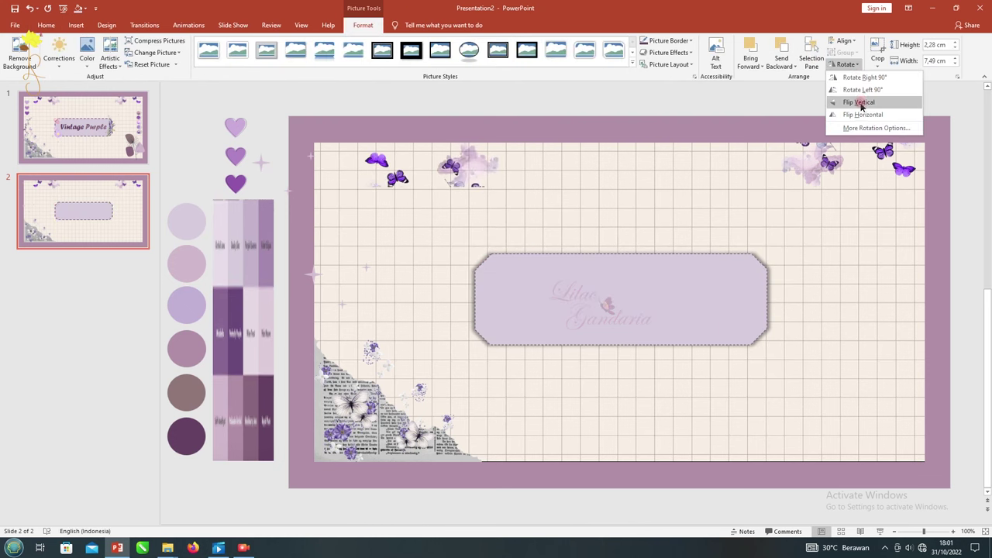
pyautogui.click(862, 88)
pyautogui.moveTo(430, 179); pyautogui.dragTo(333, 209)
# Try a shadow and taller height on the empty label shape, then delete it.
pyautogui.click(543, 283)
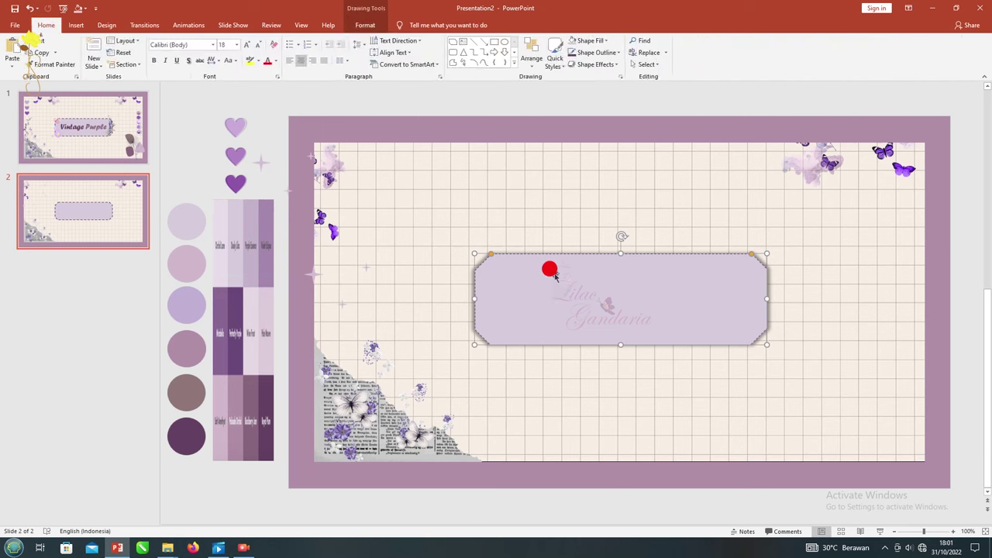
pyautogui.click(597, 53)
pyautogui.click(593, 39)
pyautogui.click(596, 64)
pyautogui.moveTo(610, 110)
pyautogui.click(700, 192)
pyautogui.moveTo(620, 253); pyautogui.dragTo(620, 168)
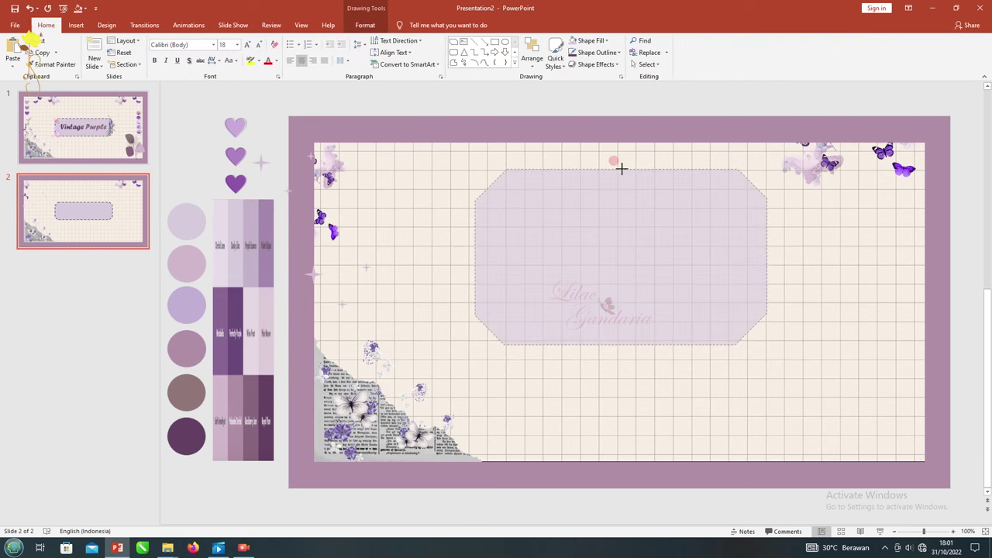
pyautogui.press('Delete')
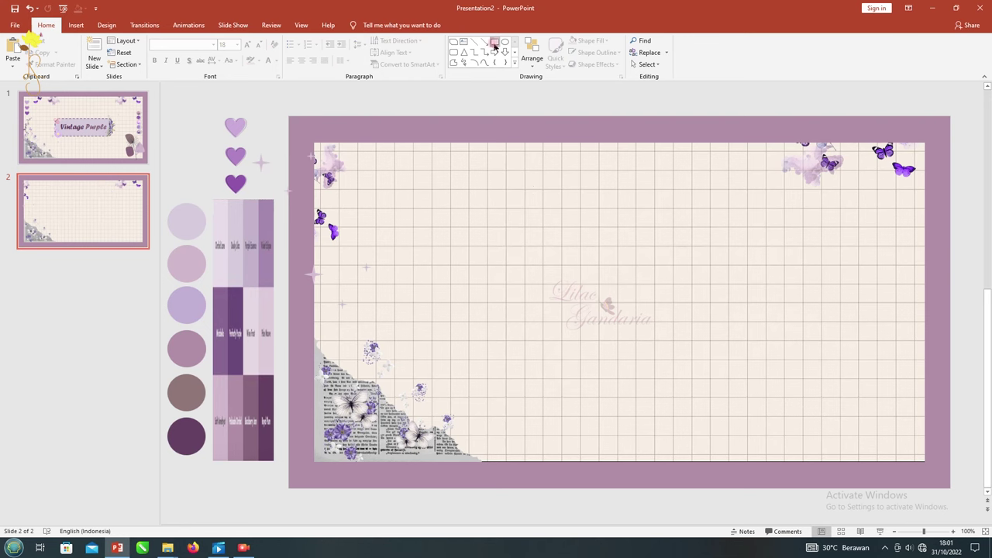
# Draw a large rectangle over most of slide 2's grid area and trim its sides.
pyautogui.moveTo(341, 166); pyautogui.dragTo(924, 463)
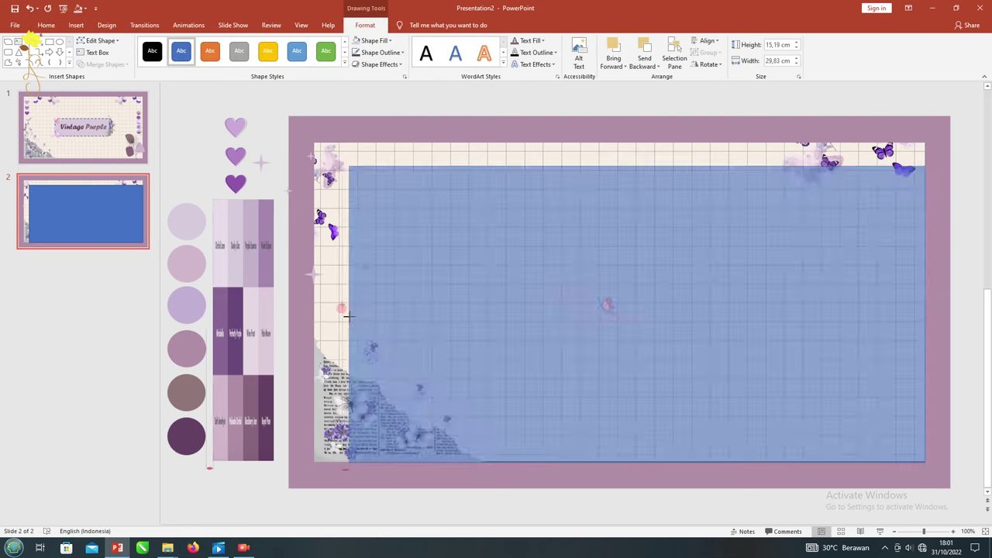
pyautogui.moveTo(341, 314); pyautogui.dragTo(351, 314)
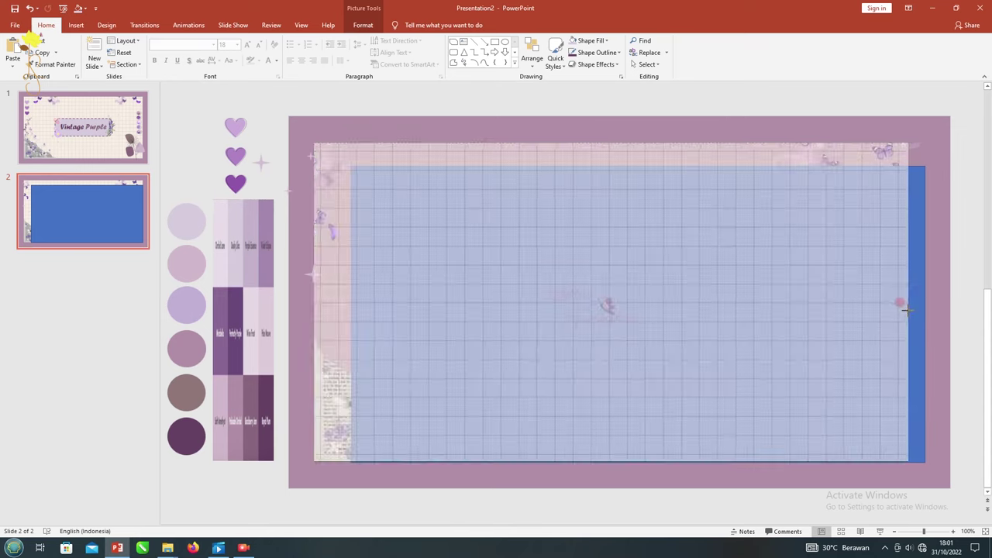
pyautogui.moveTo(924, 302); pyautogui.dragTo(908, 302)
# Cut and paste the bottom-left newspaper corner picture so it sits in front of the rectangle.
pyautogui.click(330, 350)
pyautogui.click(610, 460)
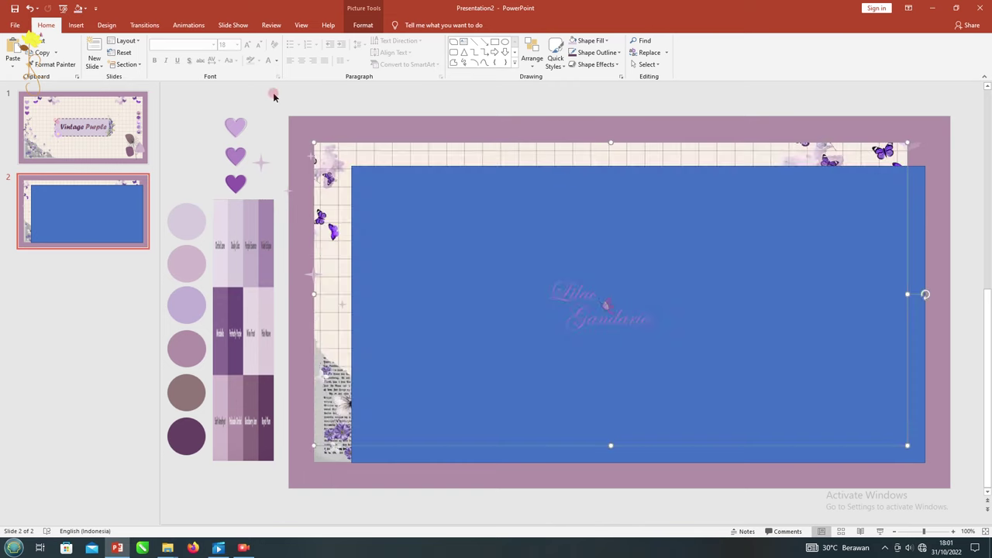
pyautogui.click(330, 404)
pyautogui.hotkey('ctrl', 'x')
pyautogui.hotkey('ctrl', 'v')
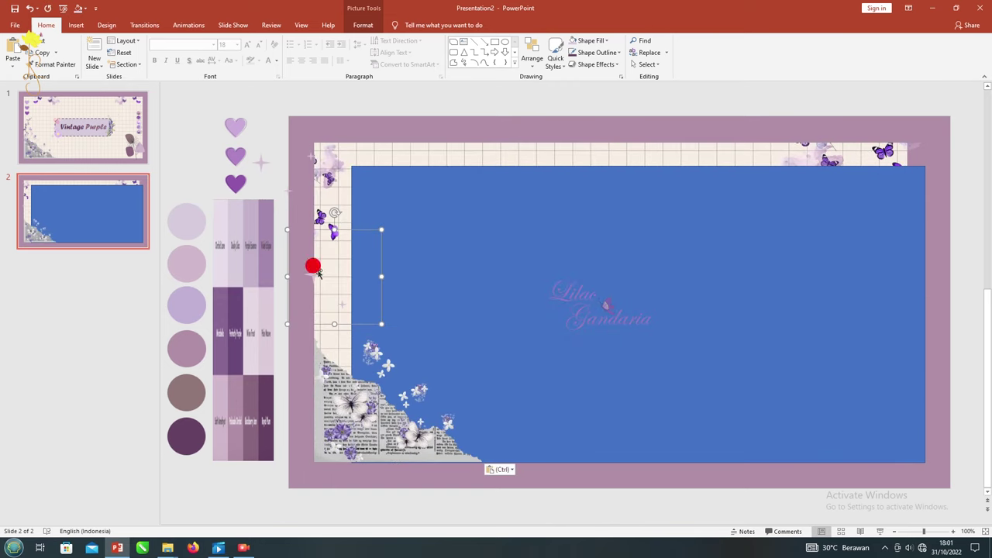
pyautogui.click(261, 157)
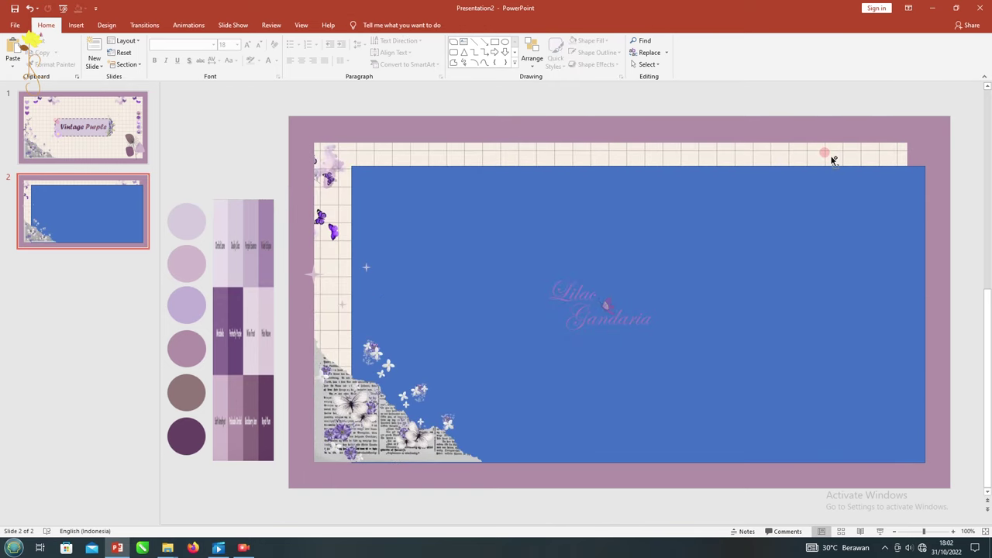
# Fill the rectangle light lilac with a thick dashed outline, and move the butterflies onto it.
pyautogui.click(821, 251)
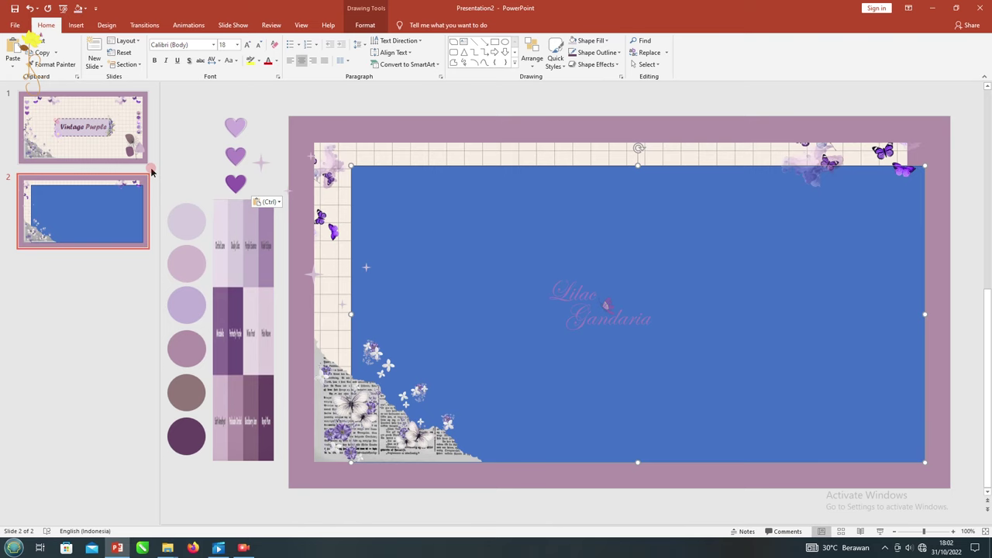
pyautogui.click(575, 42)
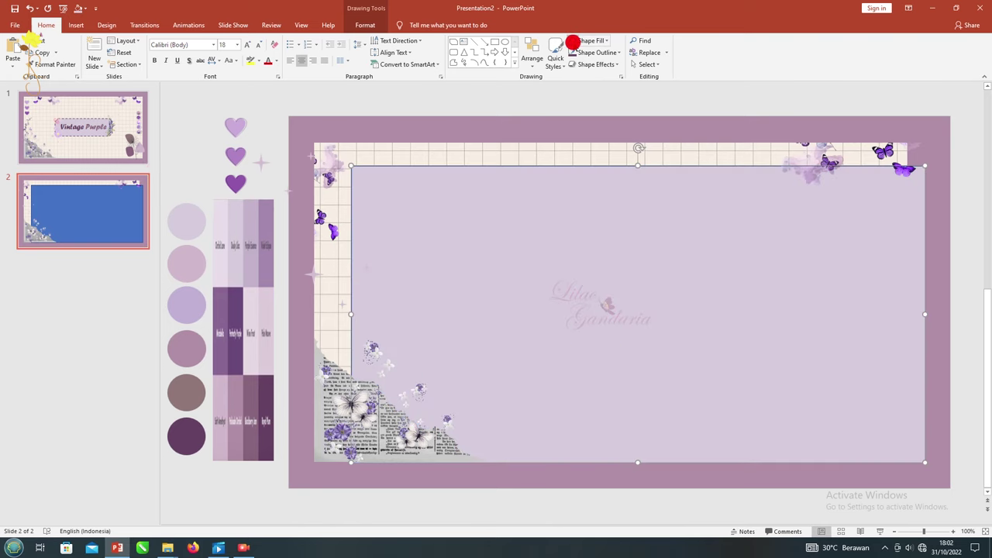
pyautogui.click(612, 54)
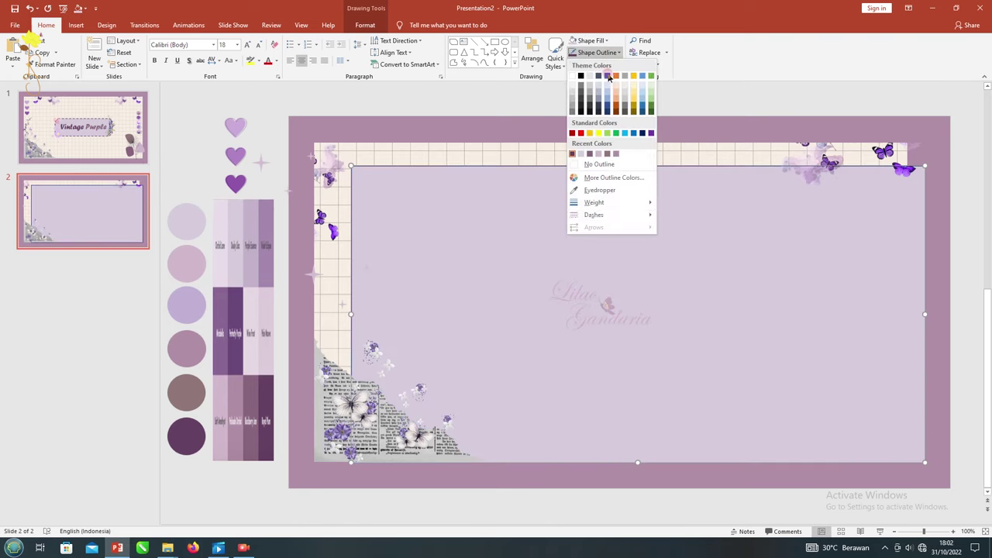
pyautogui.moveTo(610, 220)
pyautogui.click(682, 237)
pyautogui.click(618, 52)
pyautogui.moveTo(646, 206)
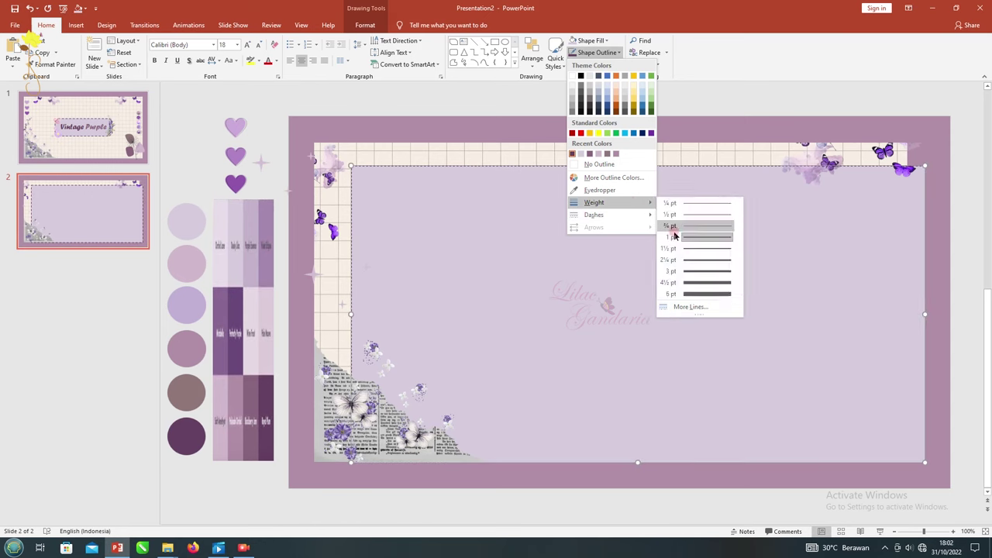
pyautogui.click(690, 251)
pyautogui.click(507, 118)
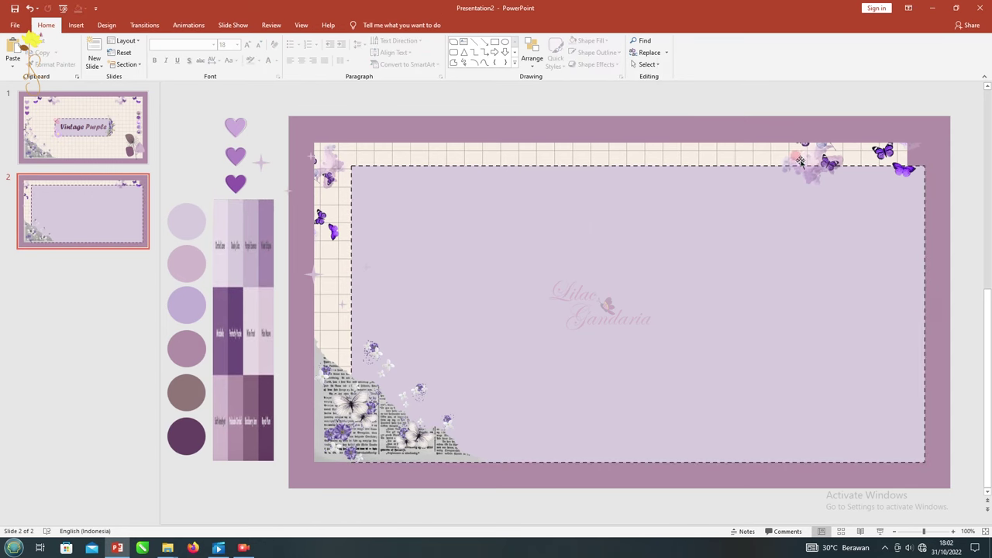
pyautogui.moveTo(817, 171); pyautogui.dragTo(811, 195)
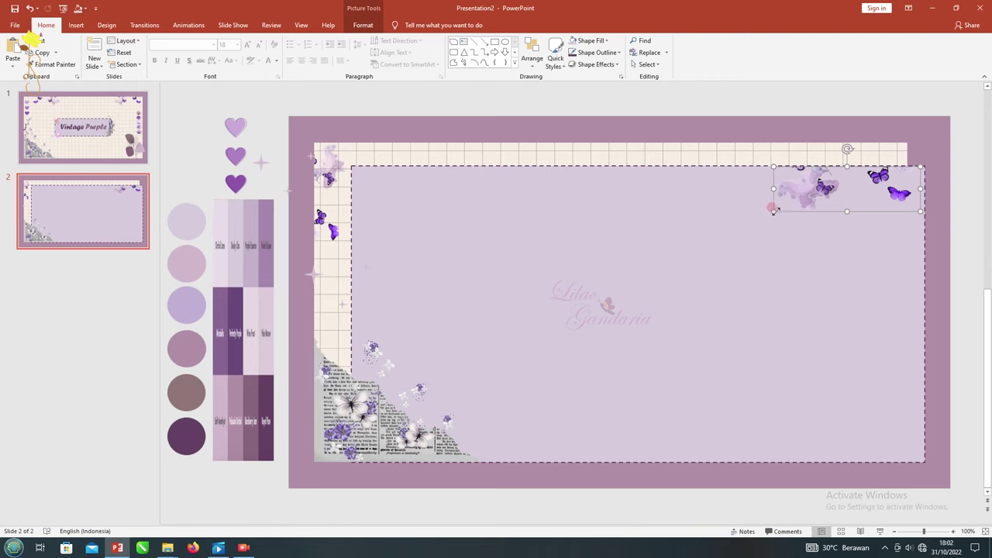
# Place the three purple hearts along slide 2's right edge and shrink them to fit.
pyautogui.moveTo(918, 210); pyautogui.dragTo(913, 205)
pyautogui.click(503, 211)
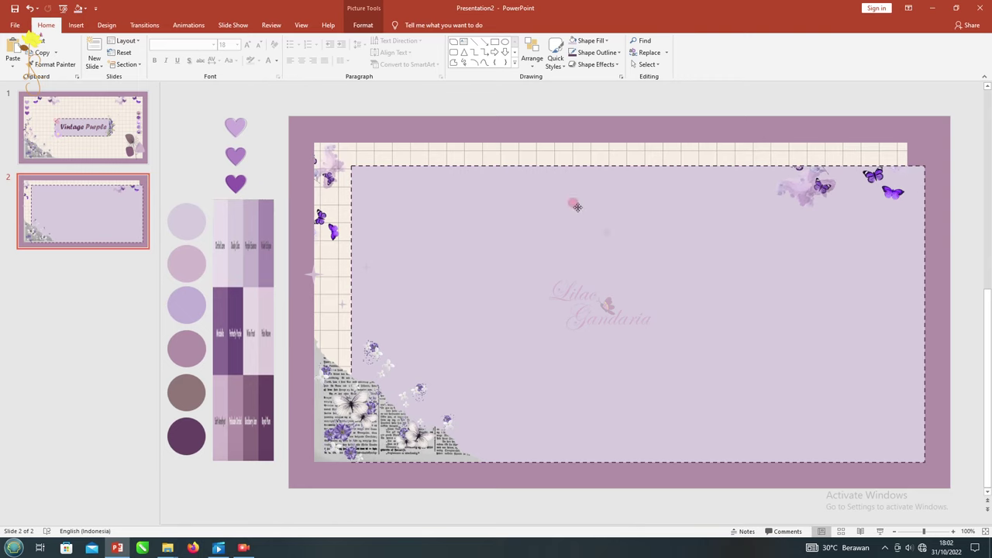
pyautogui.moveTo(595, 214)
pyautogui.mouseDown()
pyautogui.moveTo(905, 250)
pyautogui.moveTo(898, 261)
pyautogui.mouseUp()
pyautogui.click(334, 411)
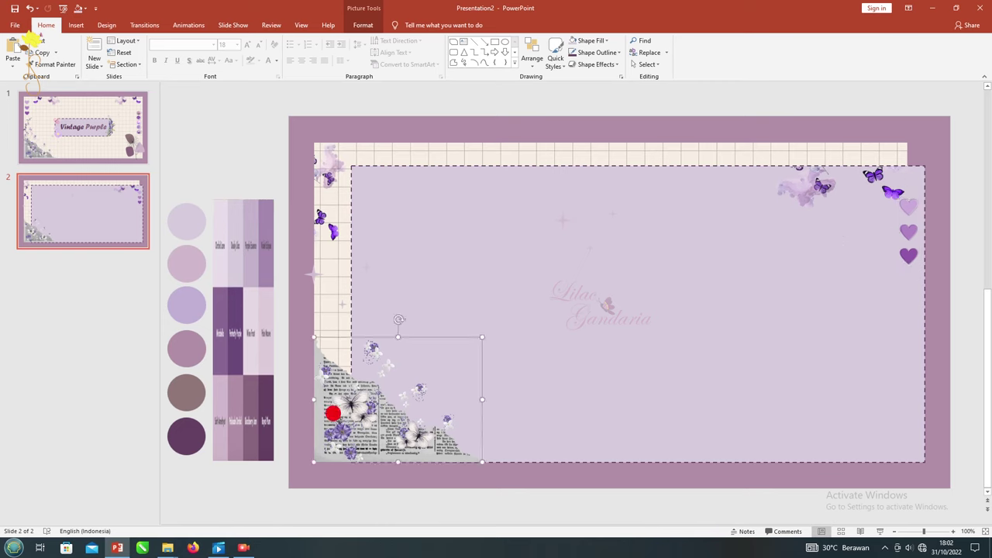
pyautogui.click(508, 102)
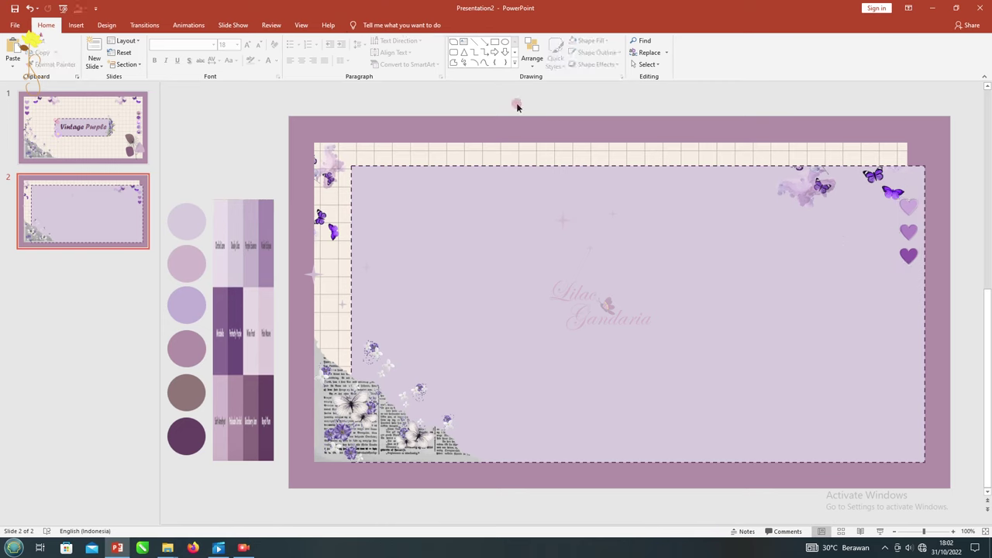
# Scatter sparkle pictures across slide 2 near the hearts and left edge.
pyautogui.moveTo(565, 223); pyautogui.dragTo(335, 317)
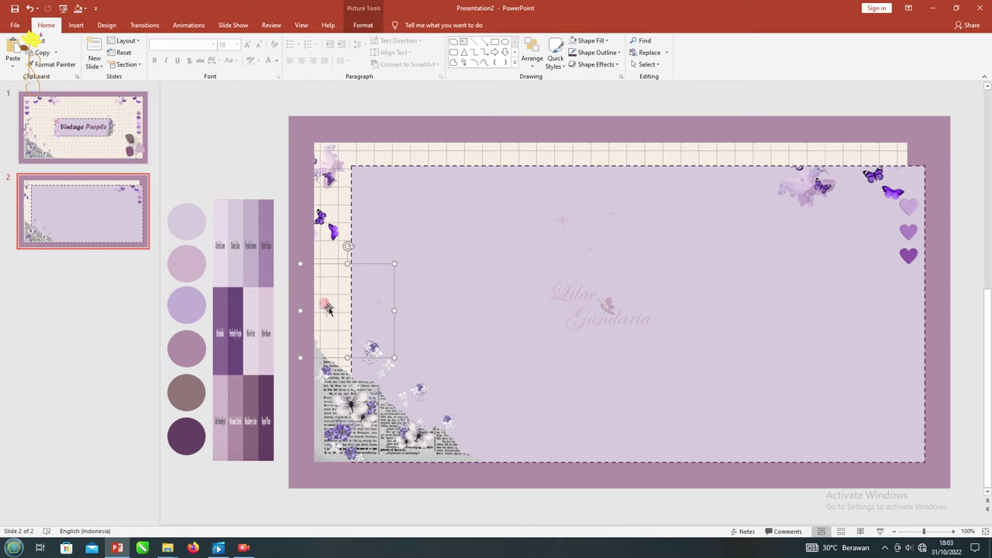
pyautogui.moveTo(534, 208); pyautogui.dragTo(746, 256)
pyautogui.moveTo(852, 192); pyautogui.dragTo(852, 192)
# Review the sparkles' recolour and picture effect options, then go back to slide 1.
pyautogui.click(362, 25)
pyautogui.click(86, 55)
pyautogui.click(265, 141)
pyautogui.click(303, 286)
pyautogui.click(87, 54)
pyautogui.click(87, 54)
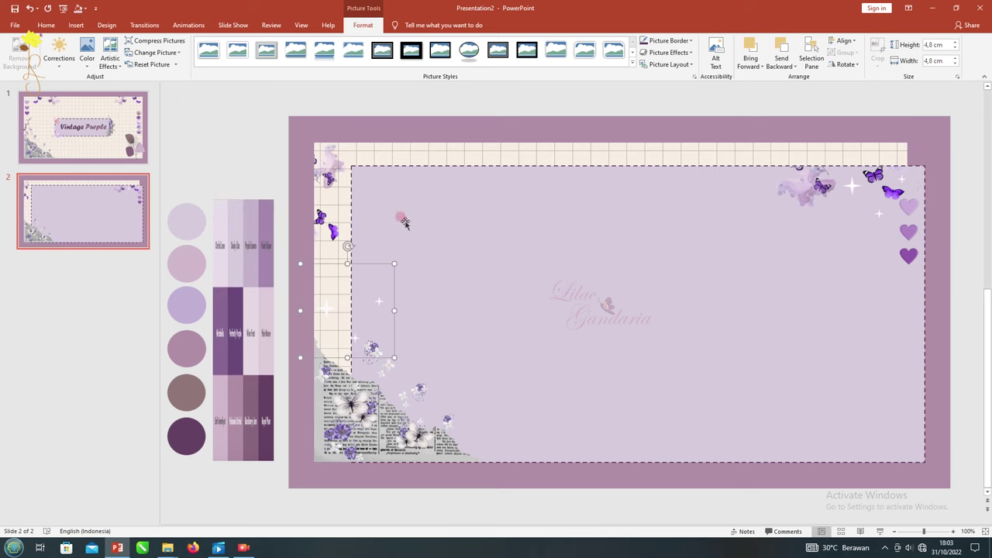
pyautogui.click(659, 49)
pyautogui.click(438, 159)
pyautogui.scroll(2, 432, 227)
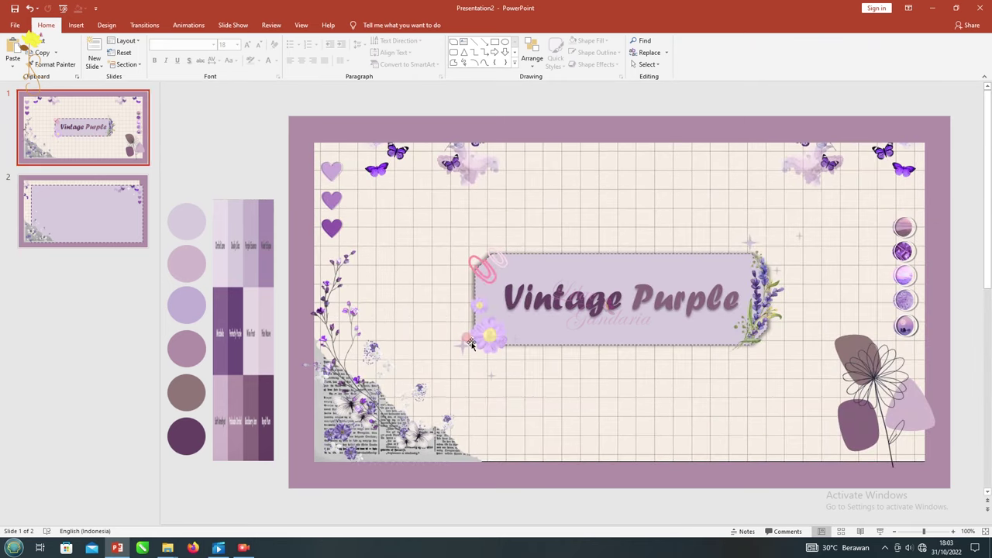
# Preview preset, reflection and shadow effects on slide 1's sparkles, hearts and flower.
pyautogui.click(463, 341)
pyautogui.keyDown('shift'); pyautogui.click(756, 236); pyautogui.keyUp('shift')
pyautogui.click(595, 65)
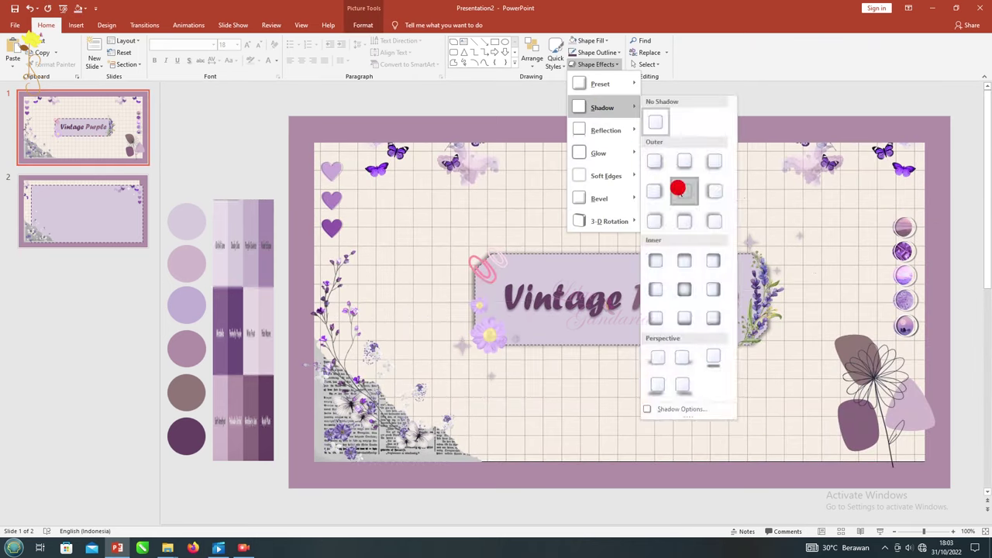
pyautogui.click(675, 188)
pyautogui.click(332, 200)
pyautogui.click(595, 64)
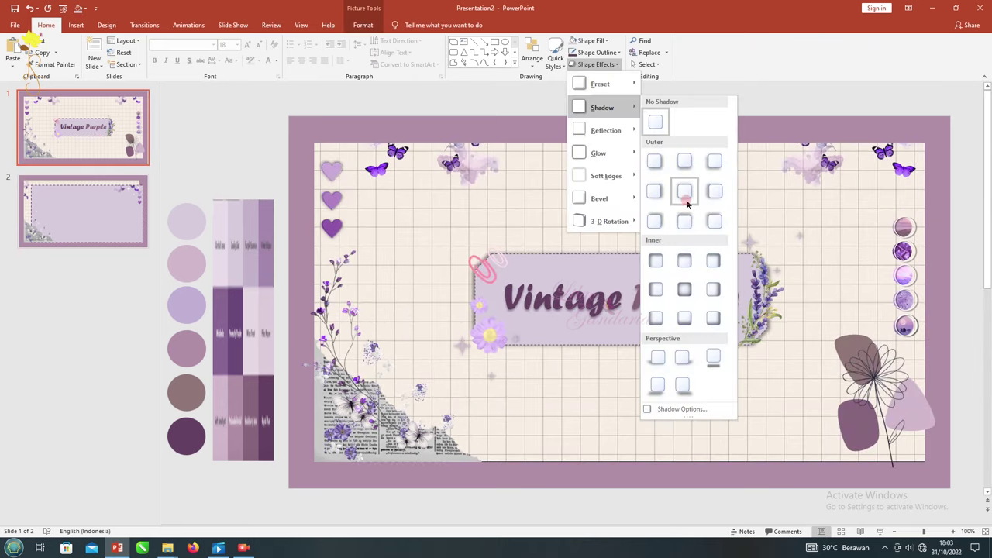
pyautogui.click(648, 87)
pyautogui.click(883, 357)
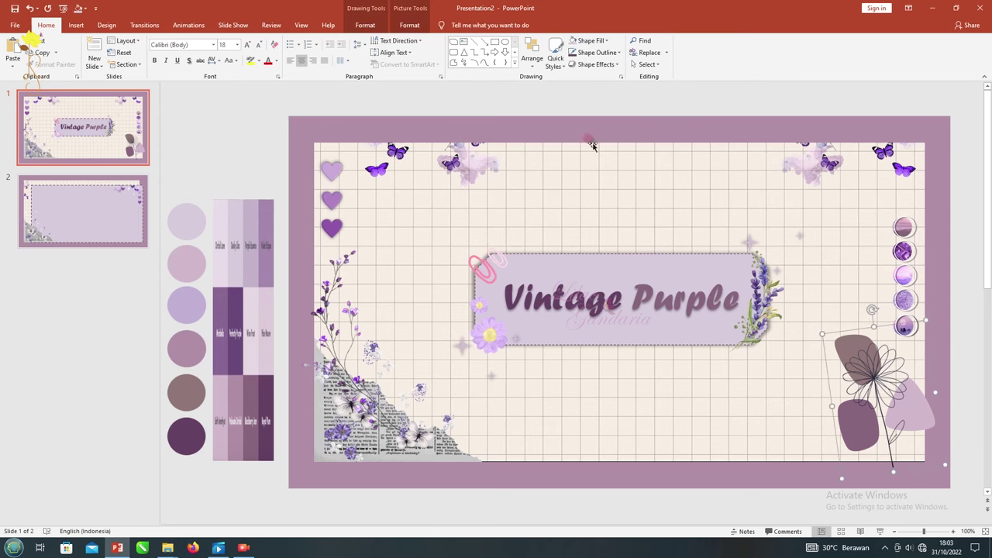
pyautogui.click(595, 64)
pyautogui.click(612, 189)
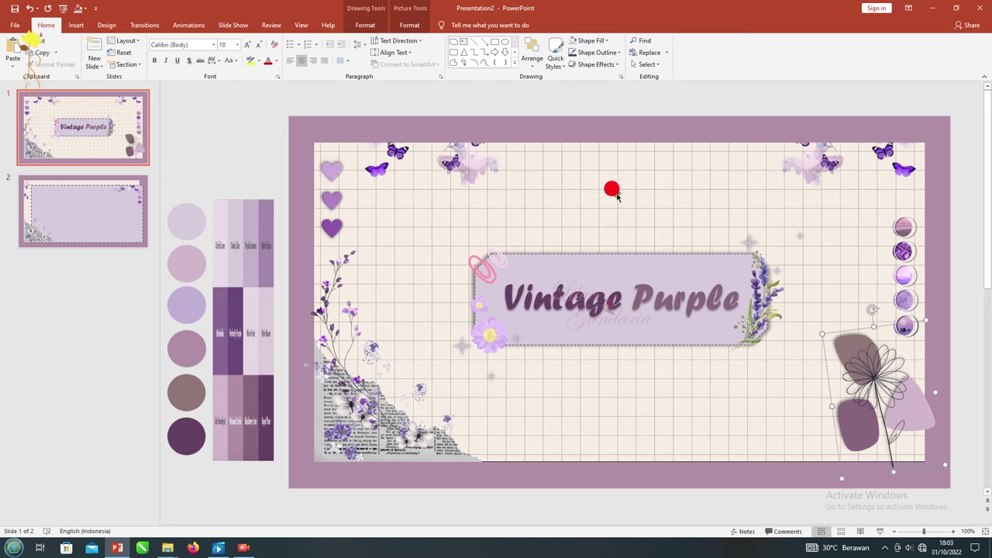
pyautogui.click(278, 141)
# Copy the Vintage Purple title frame from slide 1 onto slide 2.
pyautogui.click(87, 220)
pyautogui.click(104, 104)
pyautogui.click(559, 251)
pyautogui.hotkey('ctrl', 'c')
pyautogui.click(69, 232)
pyautogui.hotkey('ctrl', 'v')
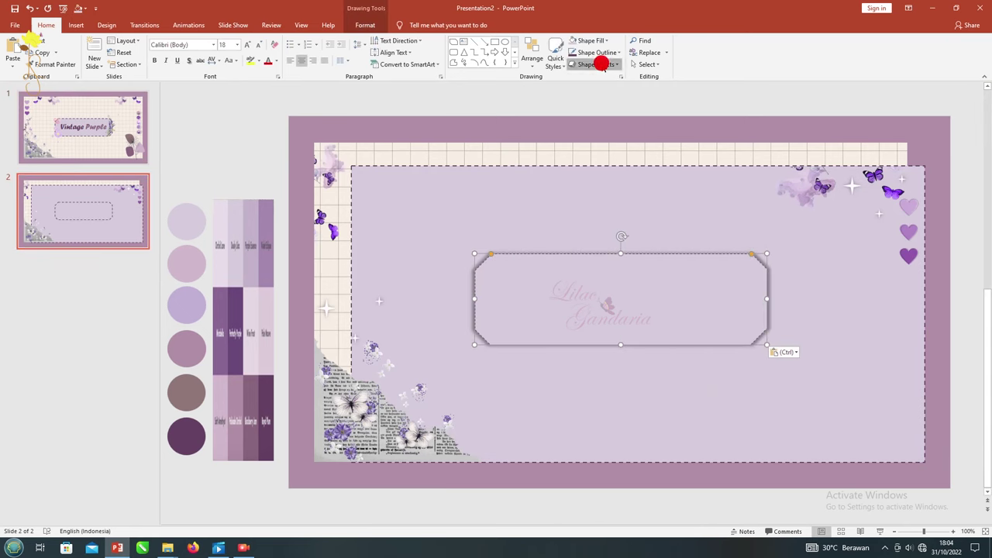
# Give the pasted frame a shadow and pink fill, shrinking it into a slim banner centred near the top.
pyautogui.click(601, 64)
pyautogui.moveTo(605, 104)
pyautogui.click(656, 191)
pyautogui.moveTo(649, 324); pyautogui.dragTo(651, 237)
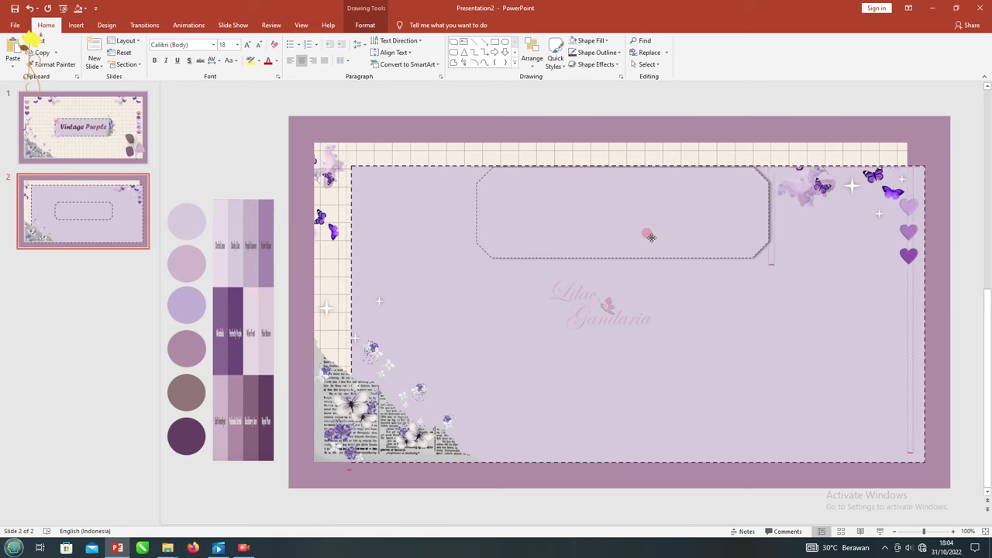
pyautogui.click(589, 40)
pyautogui.click(598, 142)
pyautogui.moveTo(623, 259); pyautogui.dragTo(622, 200)
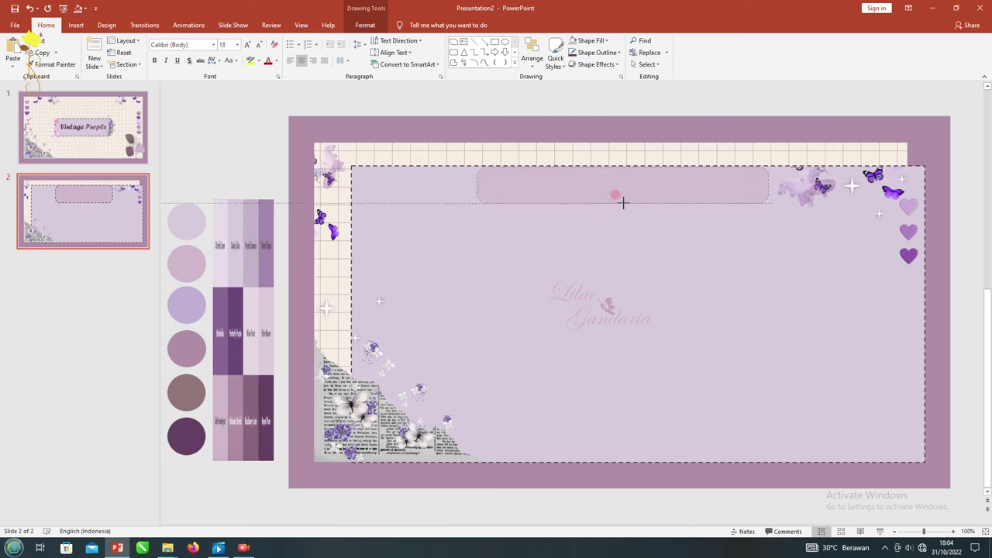
pyautogui.moveTo(768, 188); pyautogui.dragTo(734, 188)
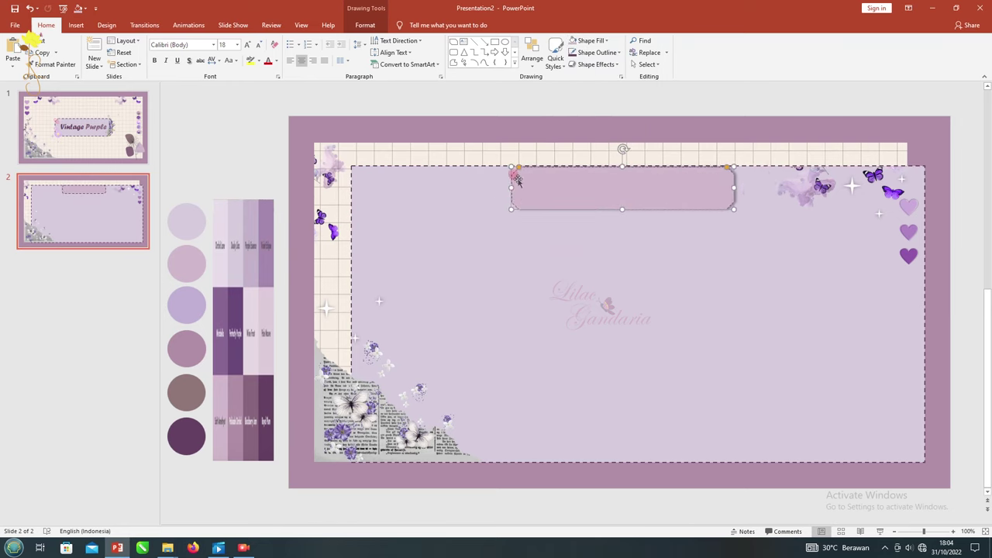
pyautogui.moveTo(642, 193); pyautogui.dragTo(645, 194)
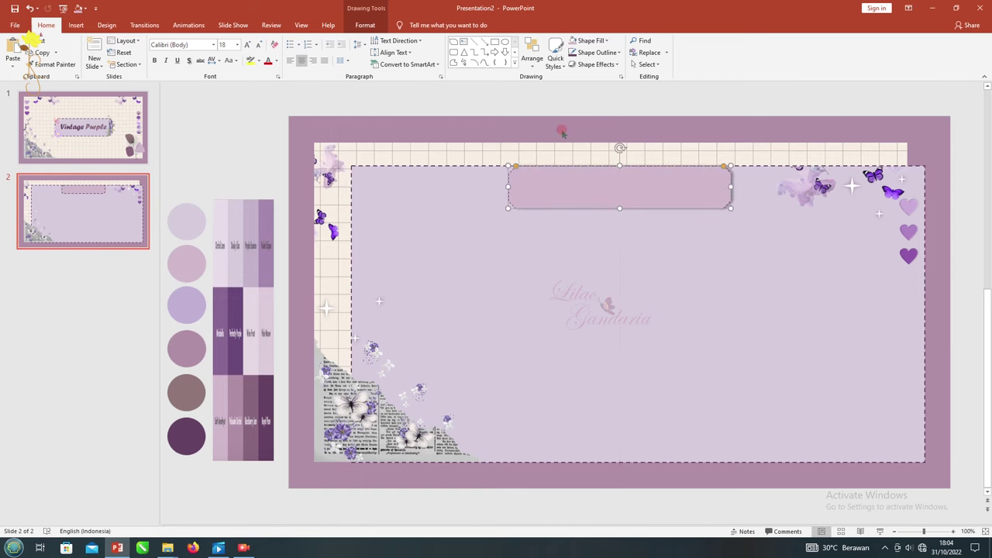
# Drag the lavender sprig picture from the image folder onto slide 2's bottom-left.
pyautogui.click(400, 94)
pyautogui.click(179, 545)
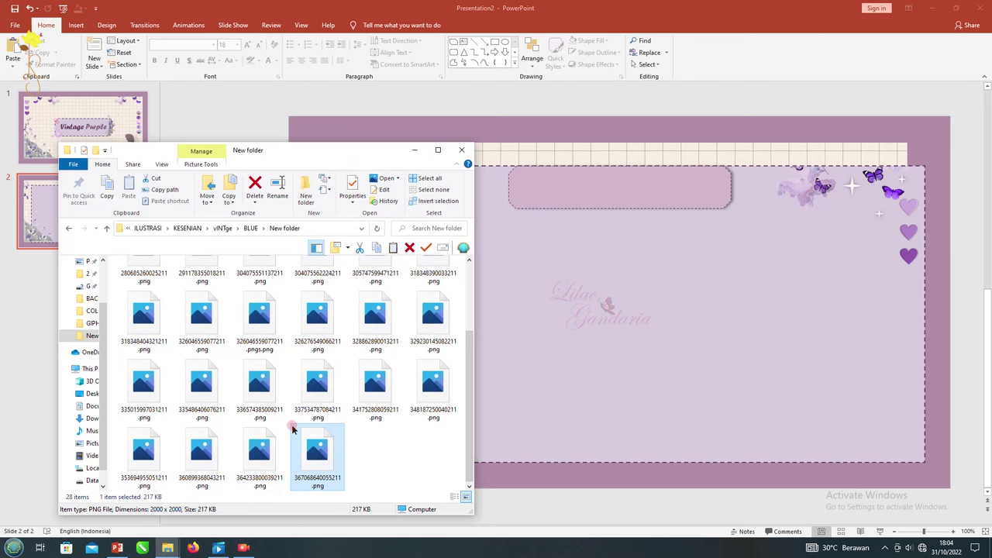
pyautogui.moveTo(292, 429)
pyautogui.mouseDown()
pyautogui.moveTo(719, 147)
pyautogui.moveTo(618, 321)
pyautogui.moveTo(375, 323)
pyautogui.mouseUp()
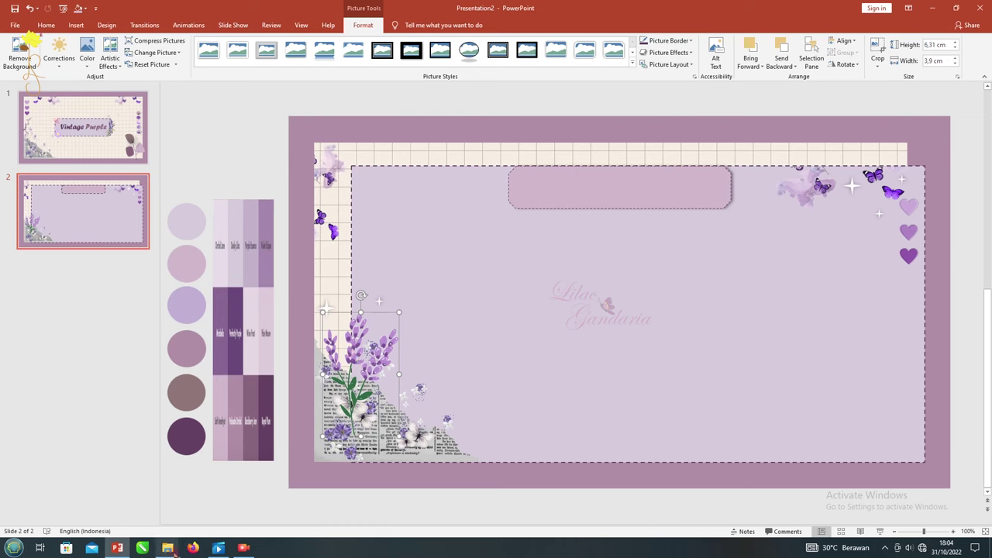
pyautogui.click(196, 165)
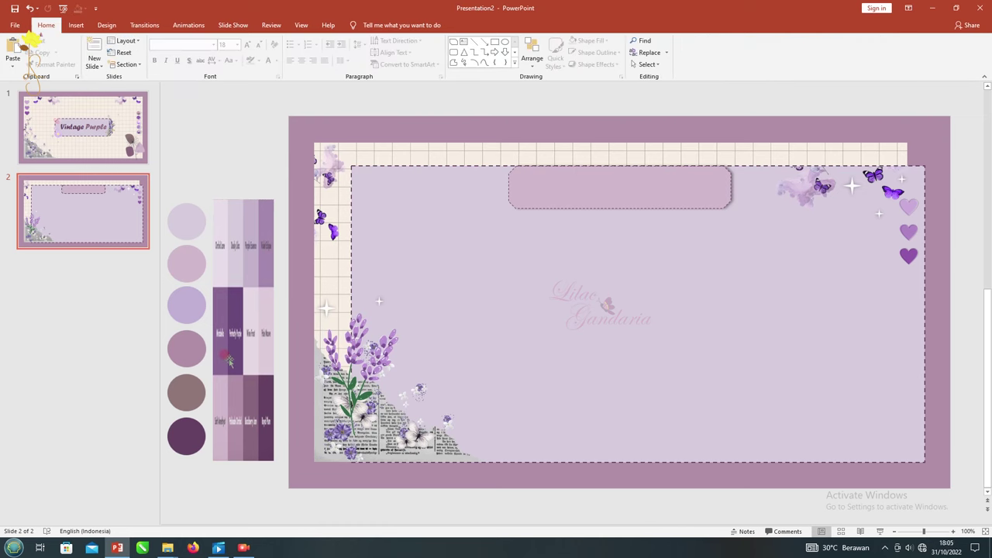
# Drag the purple leaf branch picture into slide 2's bottom-right corner.
pyautogui.click(167, 548)
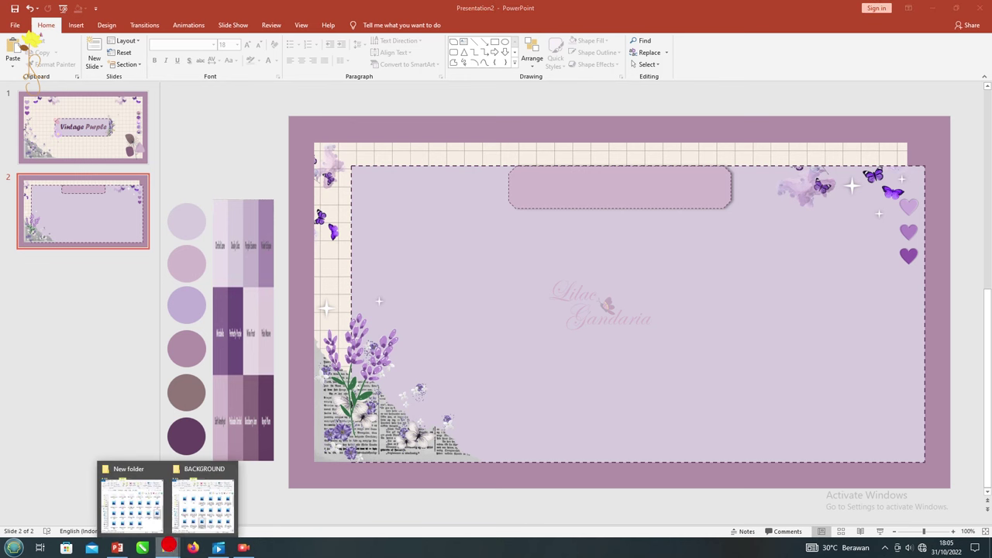
pyautogui.click(132, 504)
pyautogui.scroll(2, 237, 432)
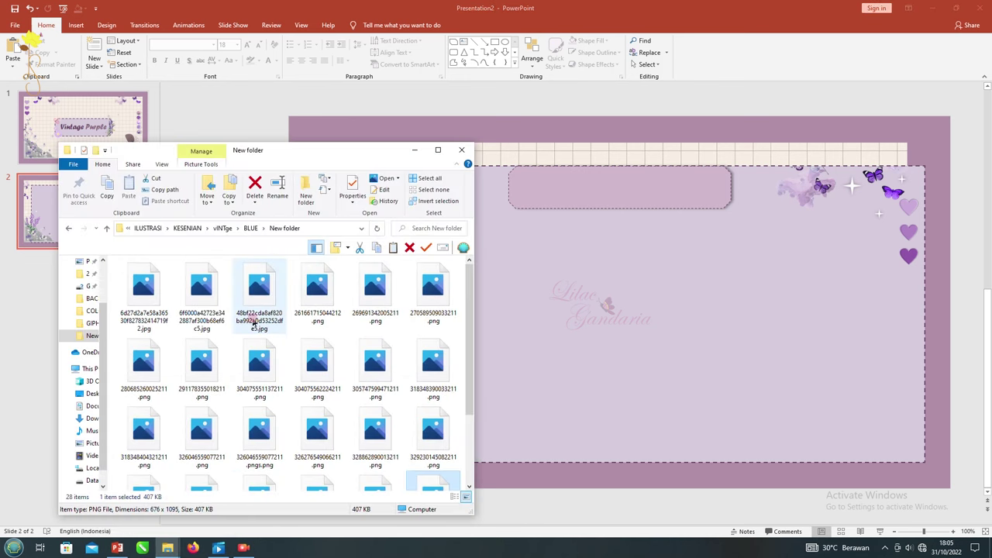
pyautogui.moveTo(421, 303)
pyautogui.mouseDown()
pyautogui.moveTo(620, 302)
pyautogui.moveTo(915, 447)
pyautogui.mouseUp()
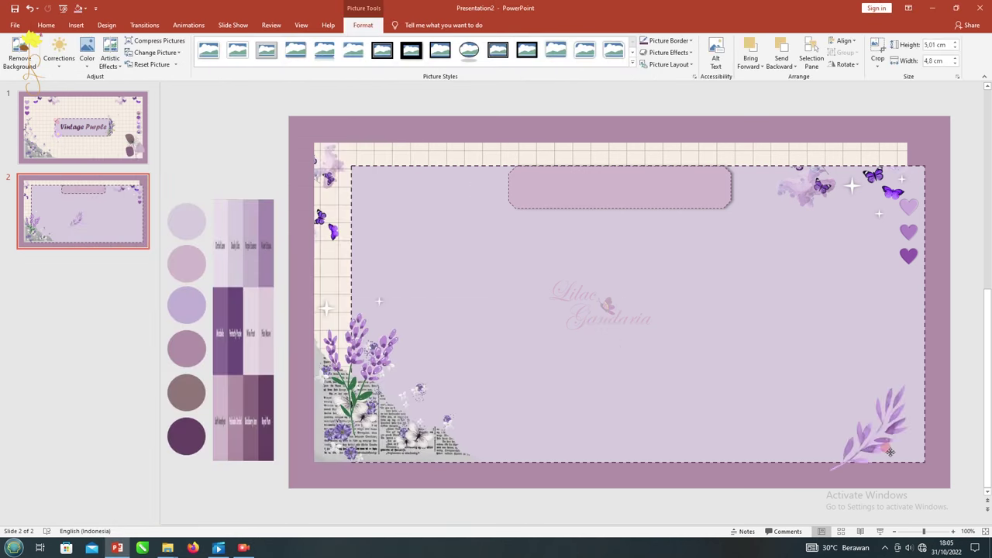
pyautogui.click(220, 160)
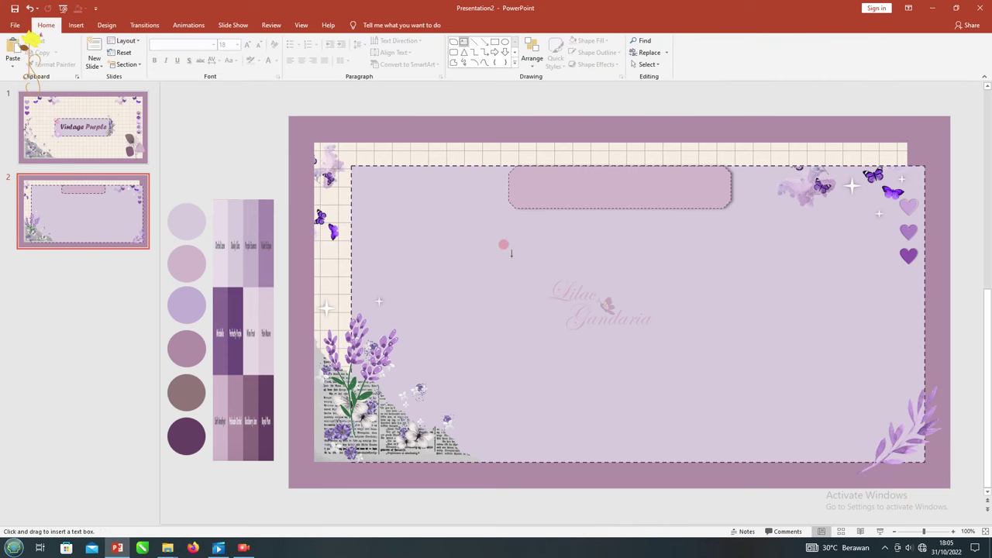
# Add a centred 'Add Title Here' text box in 40-pt Embassy BT script.
pyautogui.click(458, 45)
pyautogui.moveTo(469, 223); pyautogui.dragTo(640, 288)
pyautogui.write('Add Title Here')
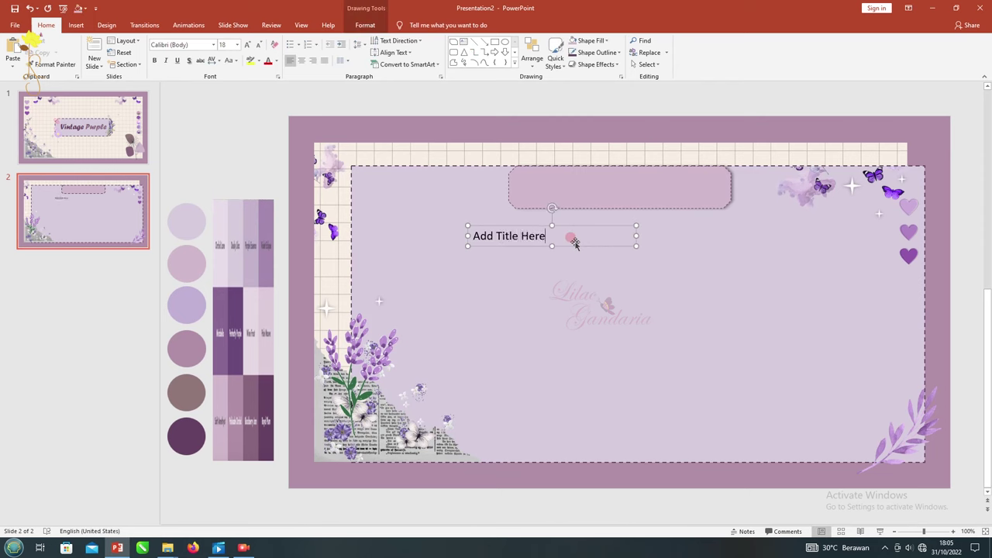
pyautogui.hotkey('ctrl', 'a')
pyautogui.hotkey('ctrl', 'e')
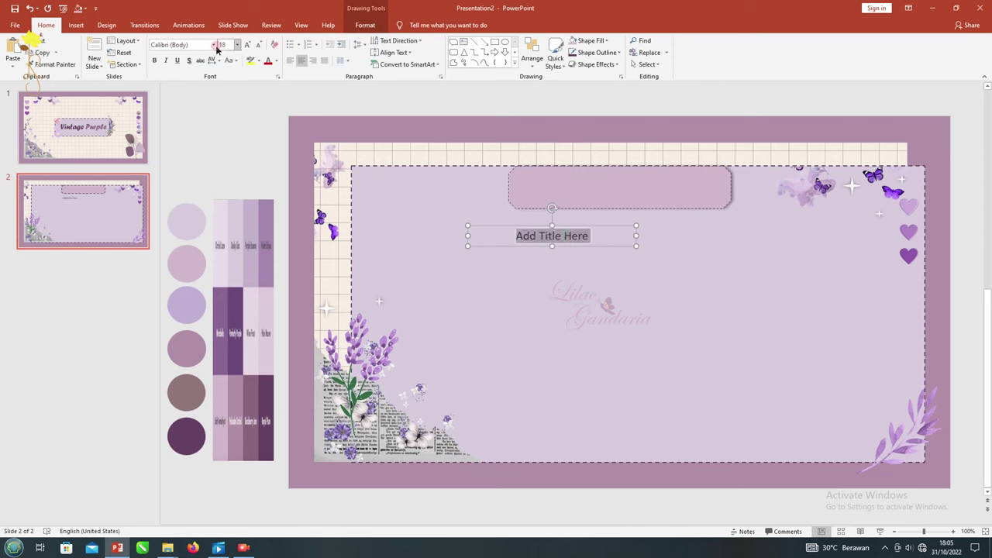
pyautogui.click(213, 44)
pyautogui.scroll(-10, 217, 233)
pyautogui.click(186, 390)
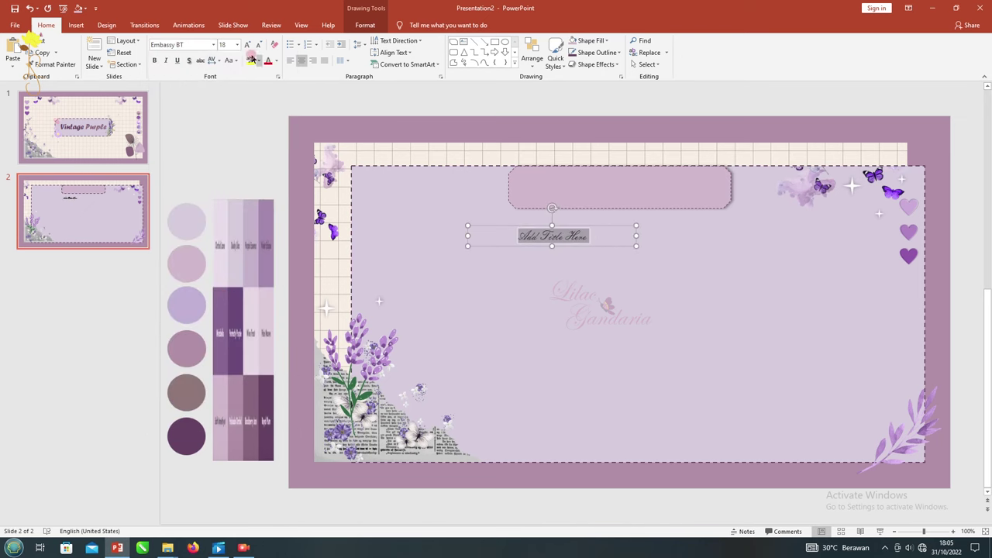
pyautogui.click(238, 44)
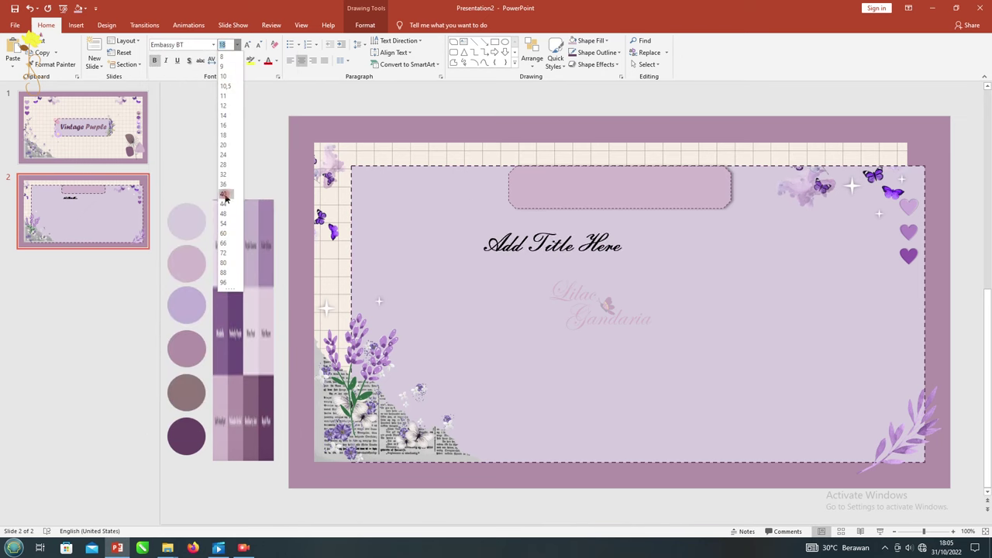
pyautogui.click(228, 194)
# Give the title text an outer shadow, move it into the pink banner, and send the banner behind it.
pyautogui.click(598, 64)
pyautogui.click(365, 25)
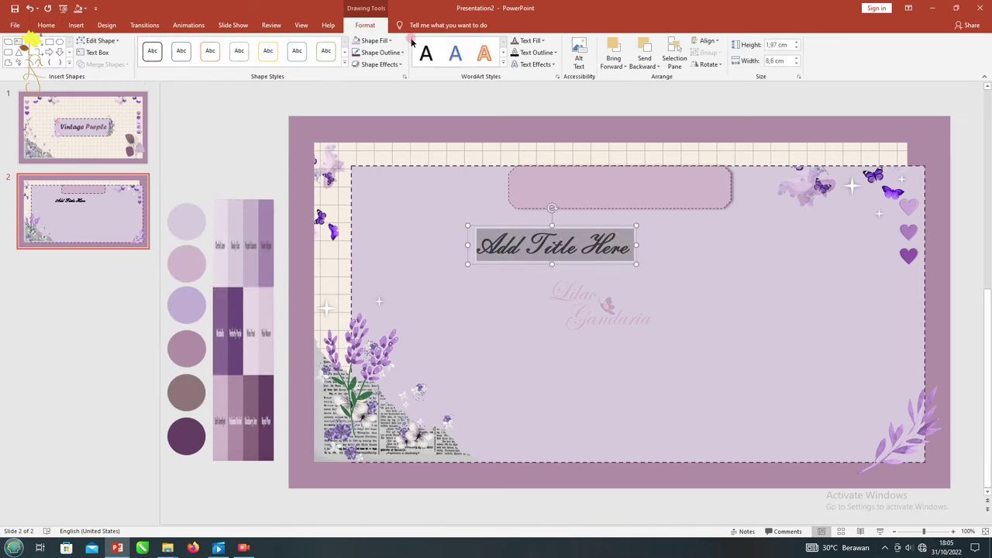
pyautogui.click(537, 65)
pyautogui.moveTo(544, 83)
pyautogui.click(627, 168)
pyautogui.moveTo(542, 210); pyautogui.dragTo(601, 169)
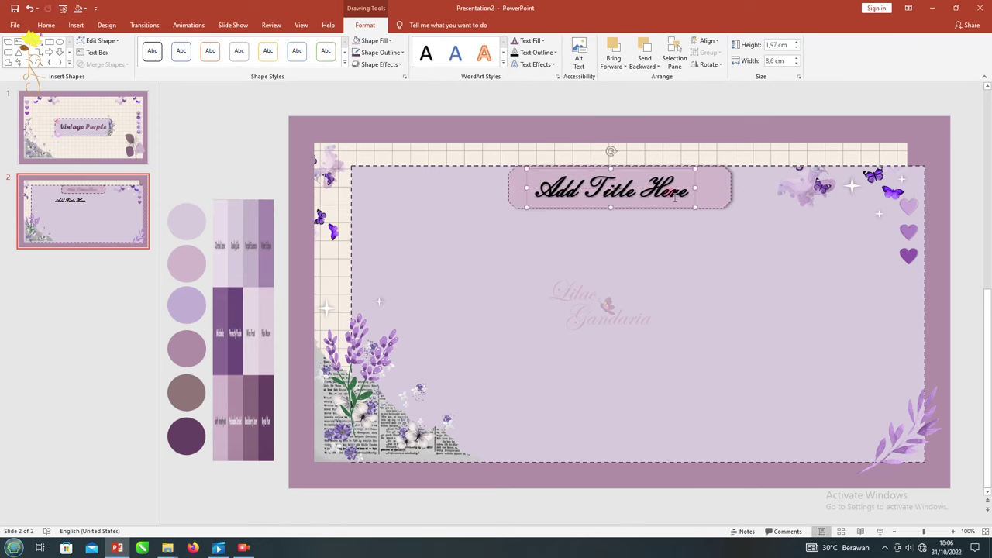
pyautogui.keyDown('shift'); pyautogui.click(585, 184); pyautogui.keyUp('shift')
pyautogui.click(682, 144)
pyautogui.click(717, 178)
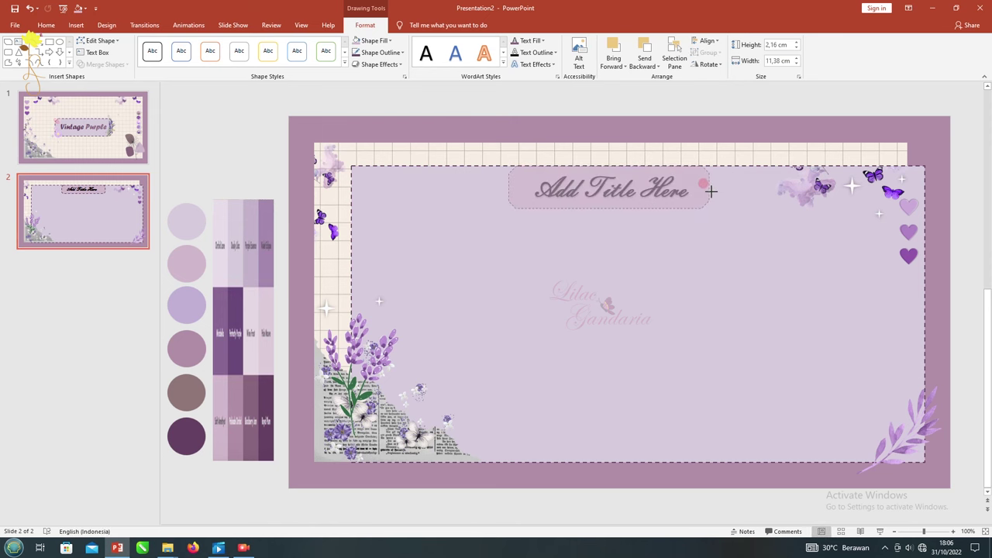
pyautogui.hotkey('ctrl', '[')
# Shift the banner and title right so they sit centred across the top of slide 2.
pyautogui.click(514, 171)
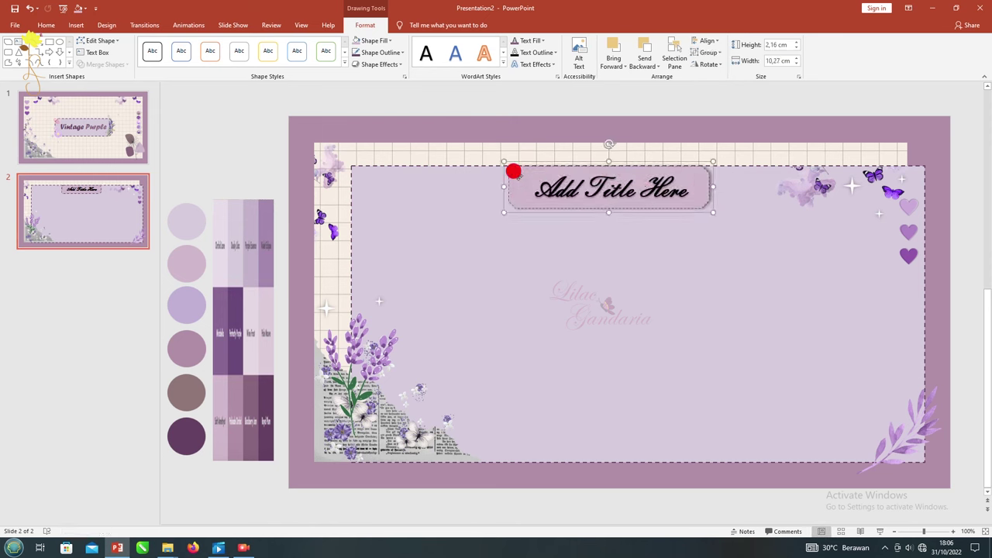
pyautogui.click(552, 186)
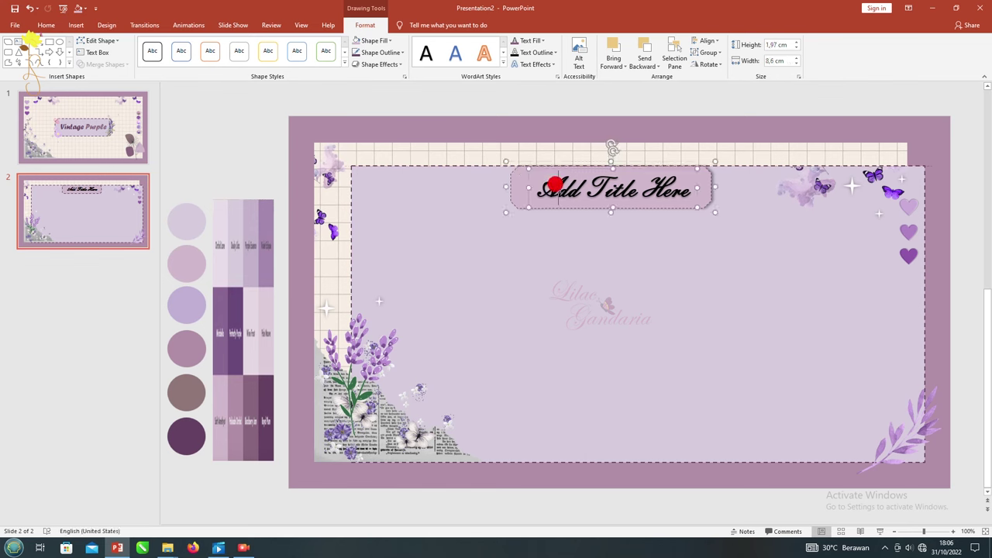
pyautogui.click(750, 124)
pyautogui.click(585, 173)
pyautogui.moveTo(547, 186); pyautogui.dragTo(570, 186)
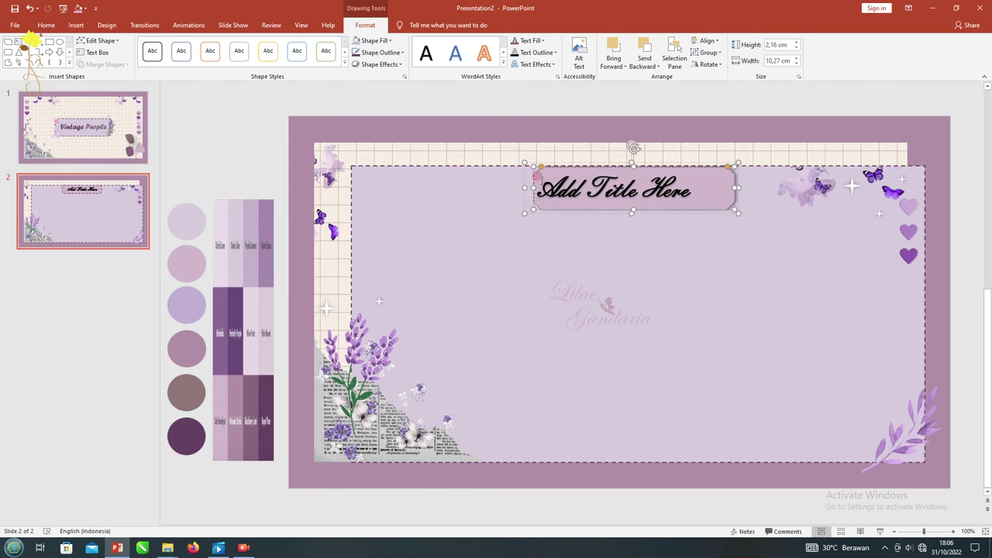
pyautogui.hotkey('ctrl', 'z')
pyautogui.rightClick(563, 186)
pyautogui.press('Escape')
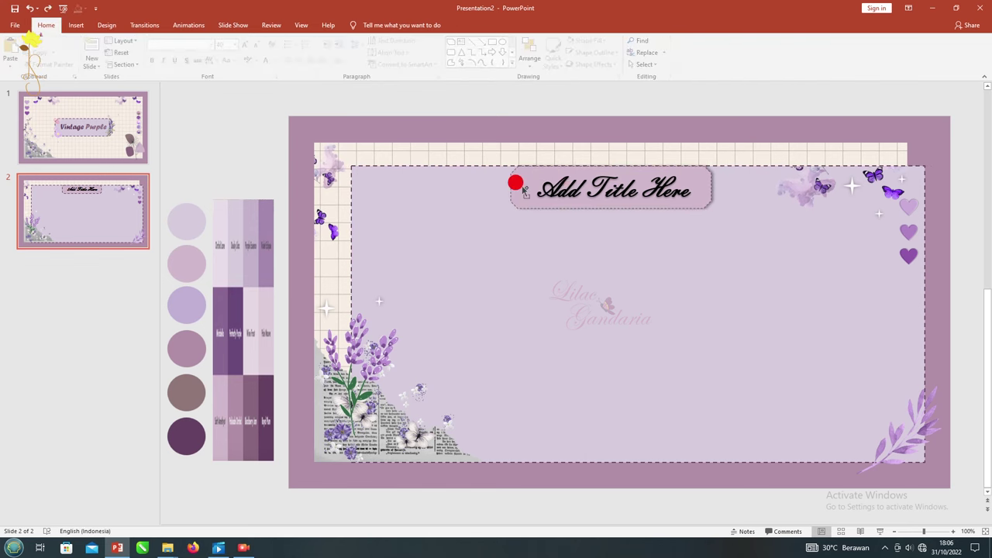
pyautogui.click(527, 177)
pyautogui.click(512, 179)
pyautogui.moveTo(516, 183); pyautogui.dragTo(545, 182)
pyautogui.keyDown('shift'); pyautogui.click(625, 239); pyautogui.keyUp('shift')
pyautogui.moveTo(565, 166)
pyautogui.mouseDown()
pyautogui.moveTo(592, 167)
pyautogui.moveTo(588, 158)
pyautogui.mouseUp()
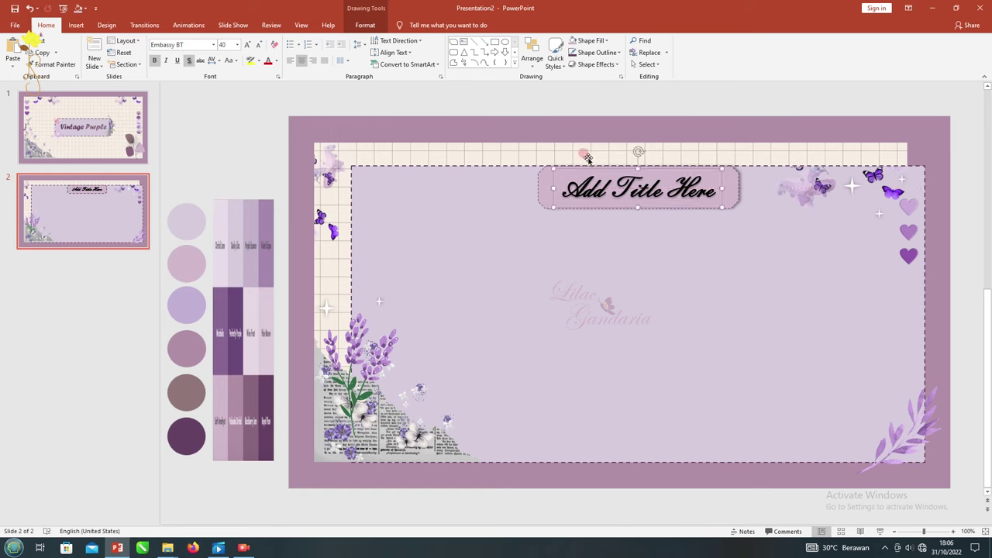
pyautogui.click(437, 97)
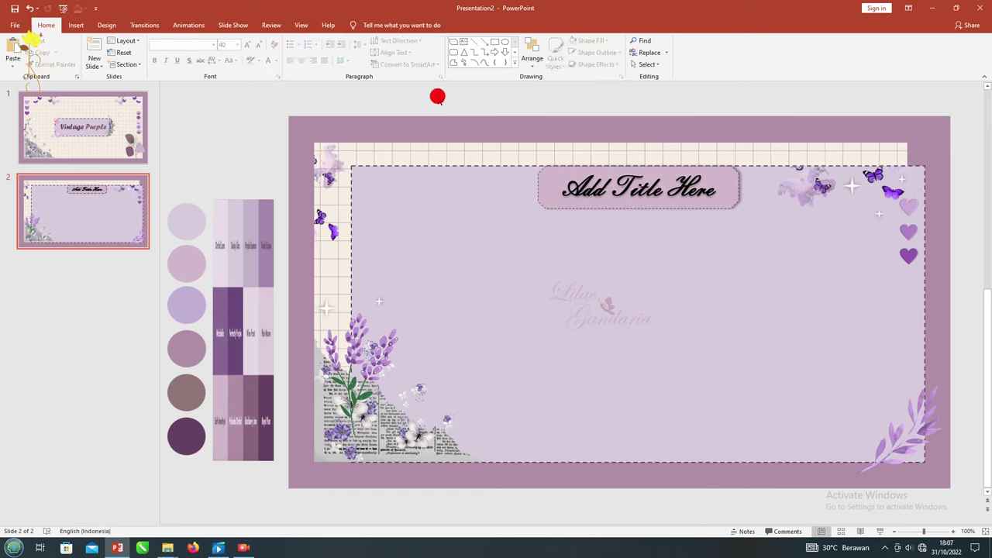
# Draw a body text box below the title and fill it with repeated 'teks' filler text.
pyautogui.click(552, 251)
pyautogui.moveTo(463, 233); pyautogui.dragTo(646, 252)
pyautogui.write('Teks teks teks teks')
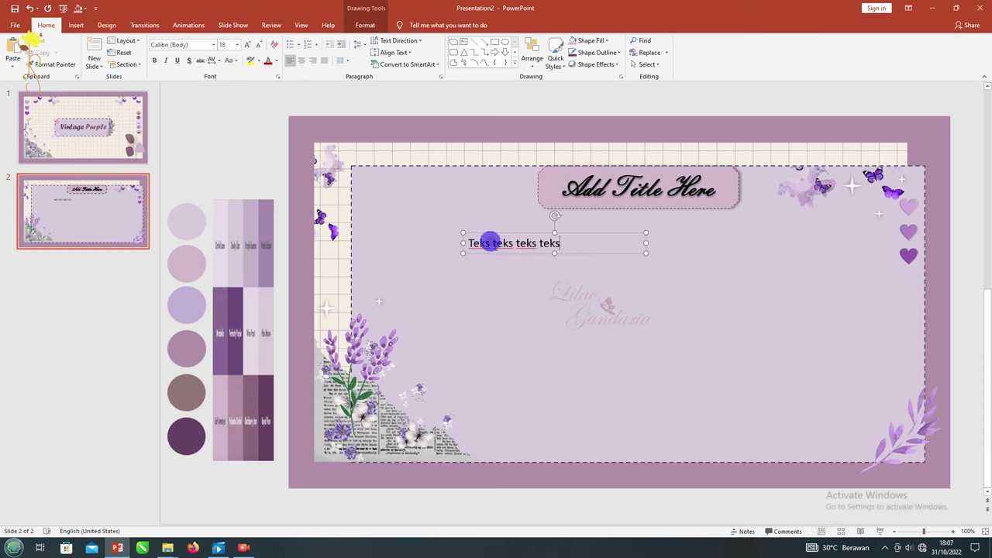
pyautogui.keyDown('shift'); pyautogui.click(491, 242); pyautogui.keyUp('shift')
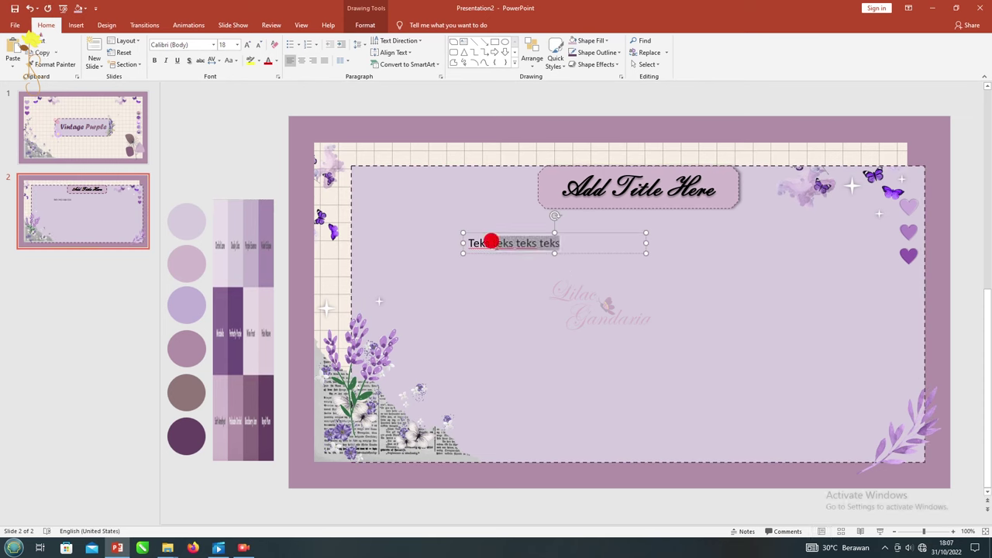
pyautogui.hotkey('ctrl', 'c')
pyautogui.press('Right')
pyautogui.hotkey('ctrl', 'v')
pyautogui.hotkey('ctrl', 'v')
pyautogui.hotkey('ctrl', 'v')
pyautogui.hotkey('ctrl', 'v')
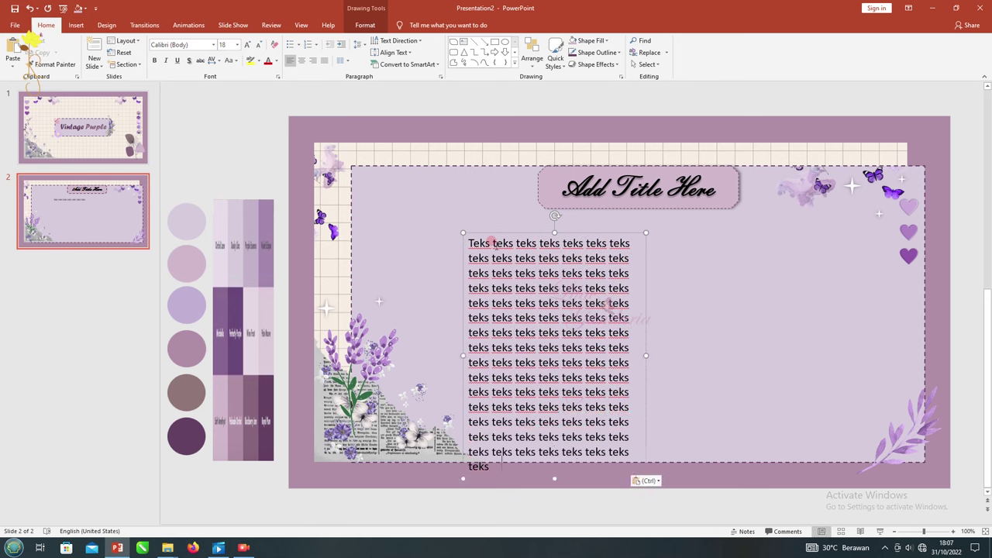
# Set the body text to Harrington at size 20.
pyautogui.click(213, 44)
pyautogui.scroll(-5, 208, 379)
pyautogui.scroll(-10, 207, 379)
pyautogui.scroll(-10, 206, 381)
pyautogui.scroll(-3, 207, 383)
pyautogui.scroll(-5, 206, 383)
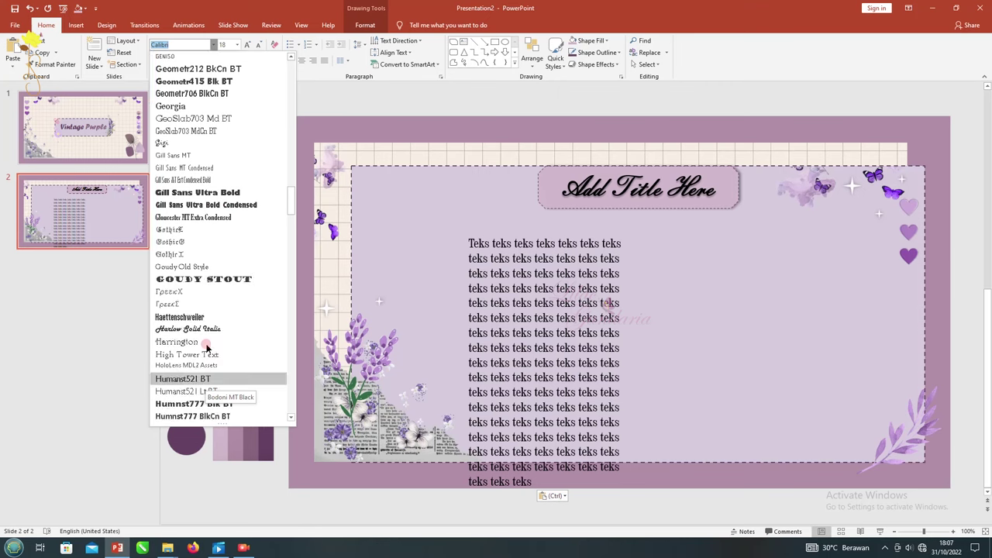
pyautogui.click(193, 338)
pyautogui.click(258, 48)
# Widen the text box across the slide, apply 1.5 line spacing, and trim it to seven lines.
pyautogui.moveTo(646, 363); pyautogui.dragTo(854, 364)
pyautogui.moveTo(593, 231); pyautogui.dragTo(617, 229)
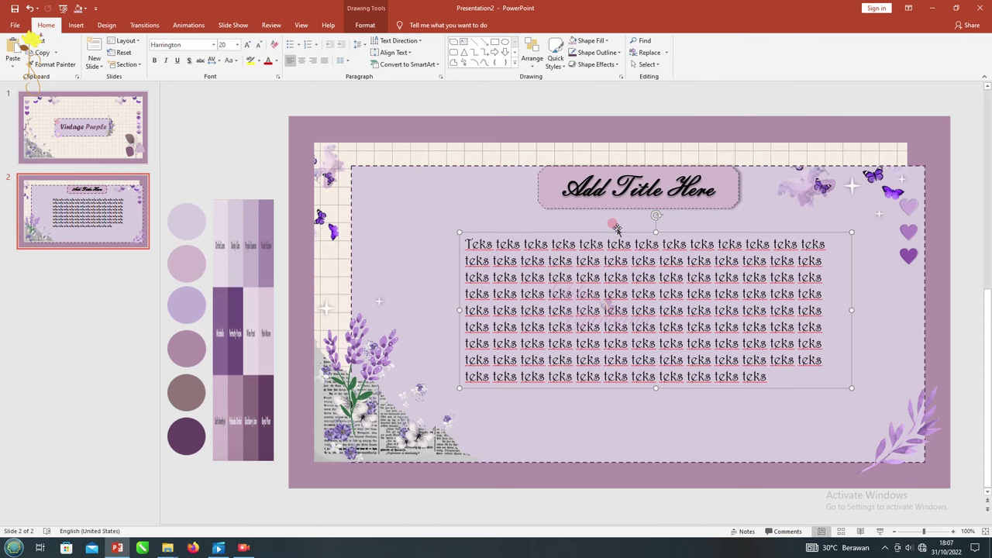
pyautogui.moveTo(851, 310); pyautogui.dragTo(838, 313)
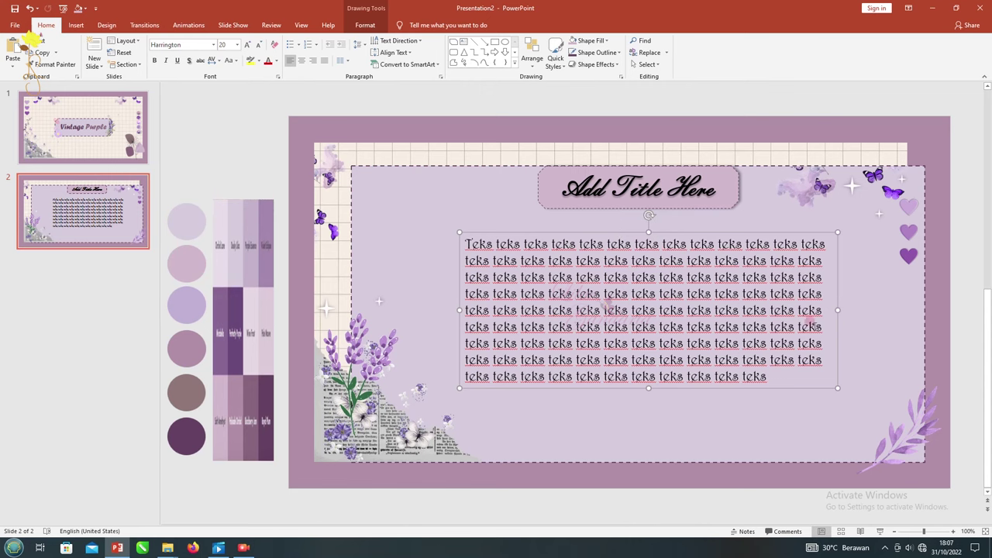
pyautogui.click(360, 44)
pyautogui.click(371, 73)
pyautogui.moveTo(767, 448); pyautogui.dragTo(683, 385)
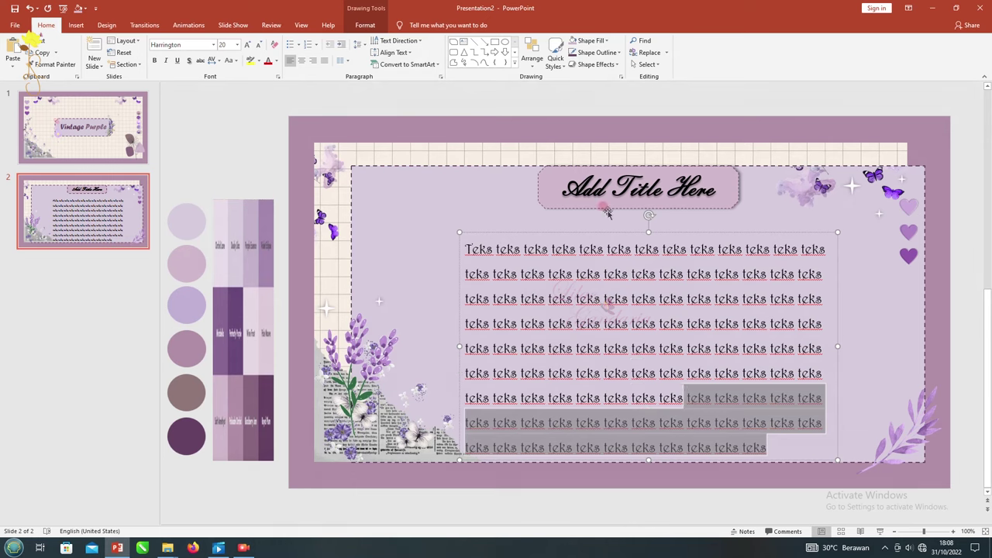
pyautogui.moveTo(838, 349); pyautogui.dragTo(837, 334)
pyautogui.moveTo(767, 434); pyautogui.dragTo(470, 392)
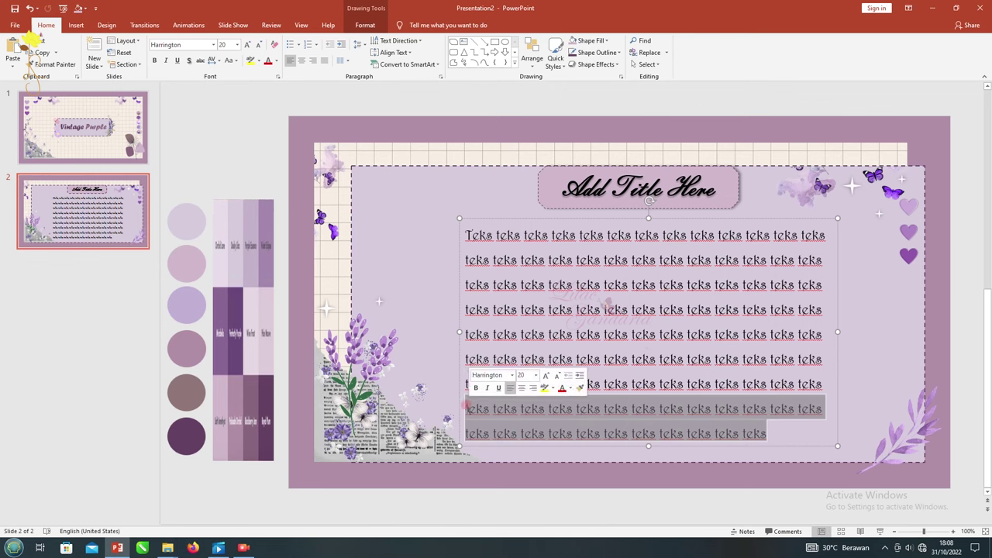
pyautogui.press('Delete')
pyautogui.click(413, 101)
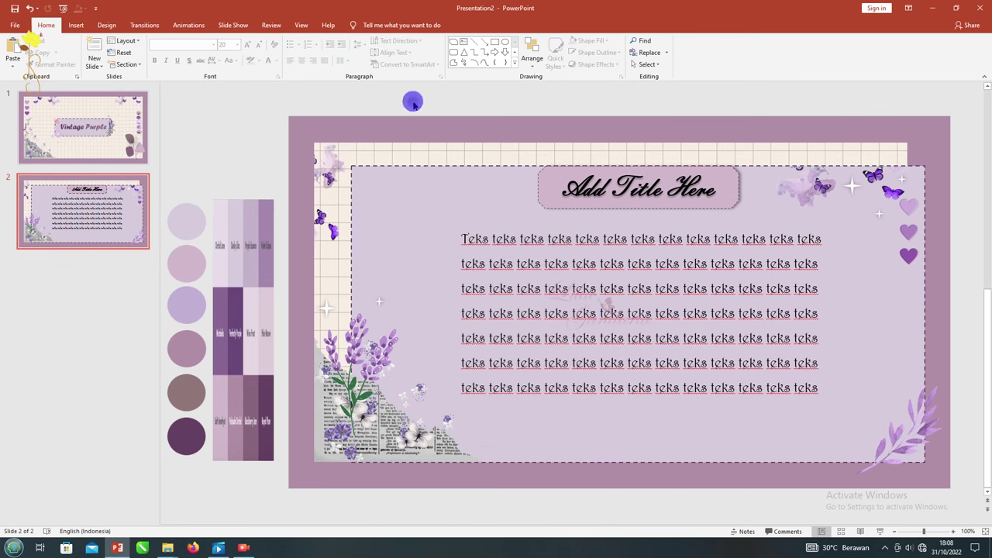
pyautogui.rightClick(110, 222)
# Duplicate the title slide to the end and delete its bottom-left collage and purple hearts.
pyautogui.click(136, 304)
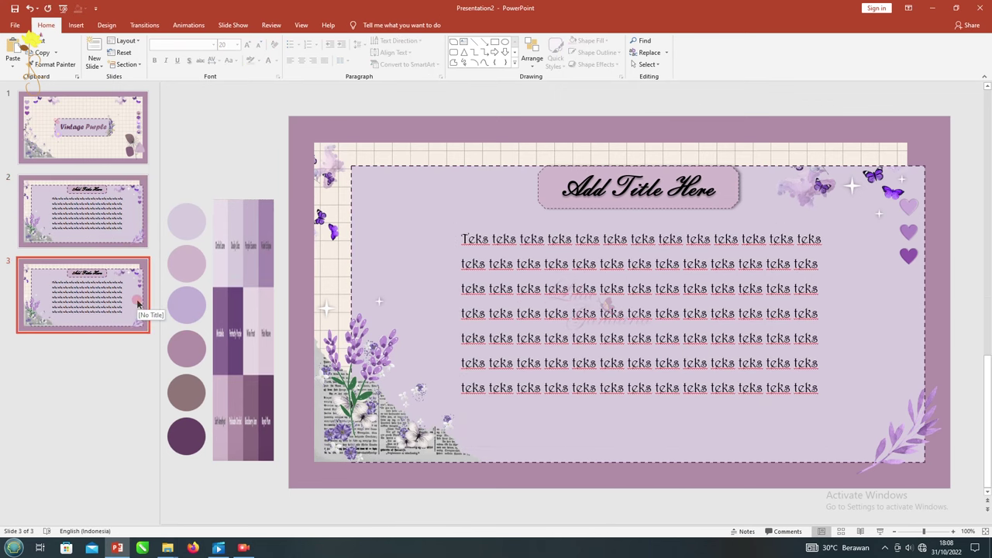
pyautogui.moveTo(75, 136); pyautogui.dragTo(106, 337)
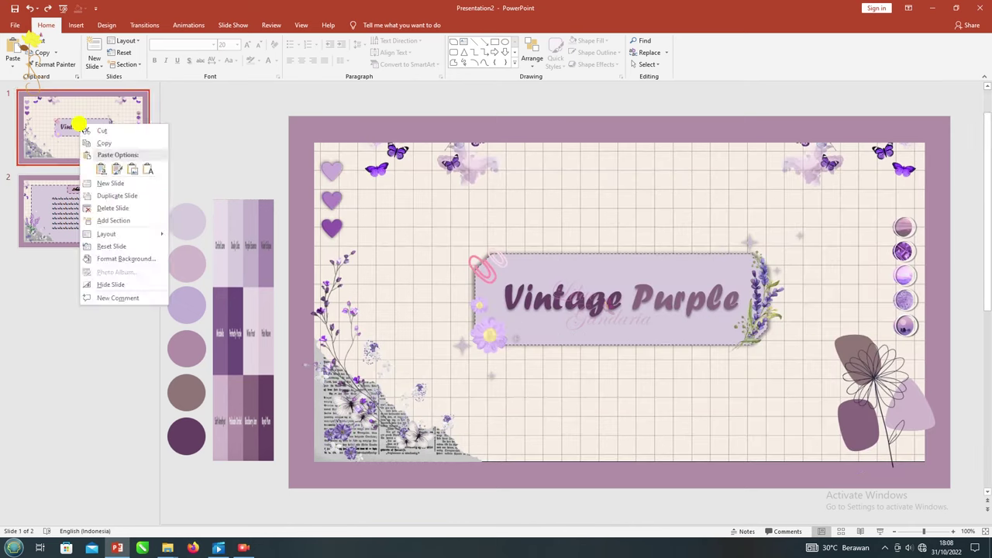
pyautogui.click(411, 456)
pyautogui.press('Delete')
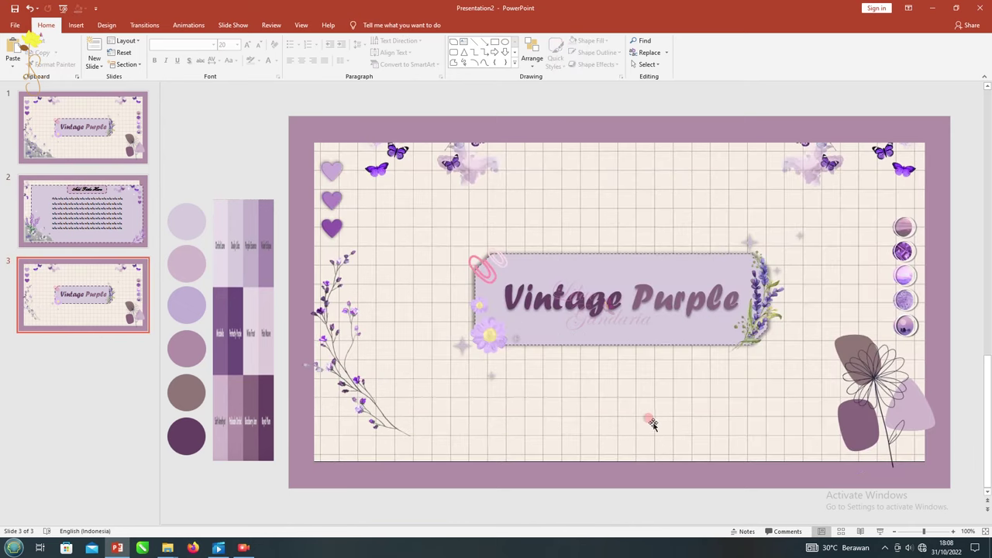
pyautogui.click(325, 201)
pyautogui.press('Delete')
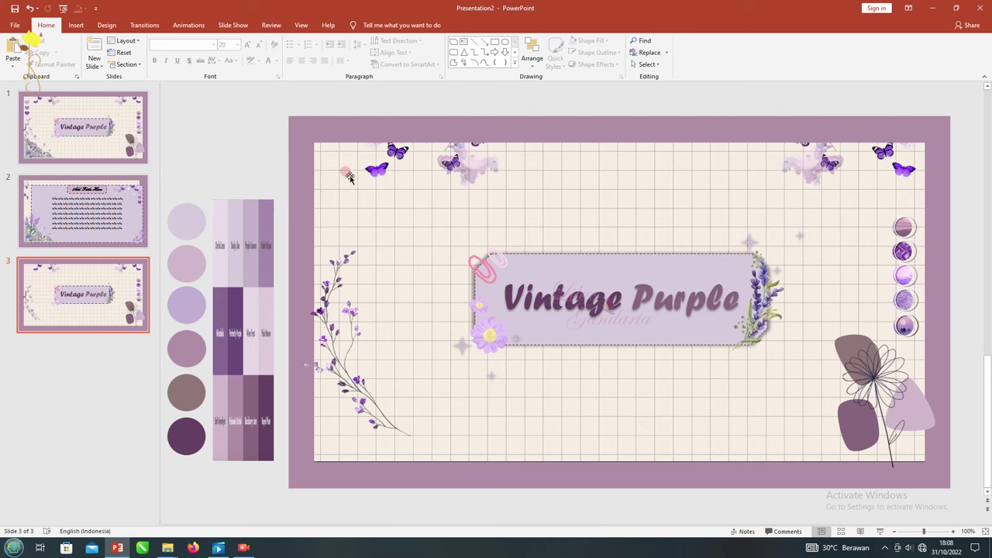
# Nudge the top-left butterflies left; flip, rotate 90° and shrink the top-right butterflies.
pyautogui.click(405, 154)
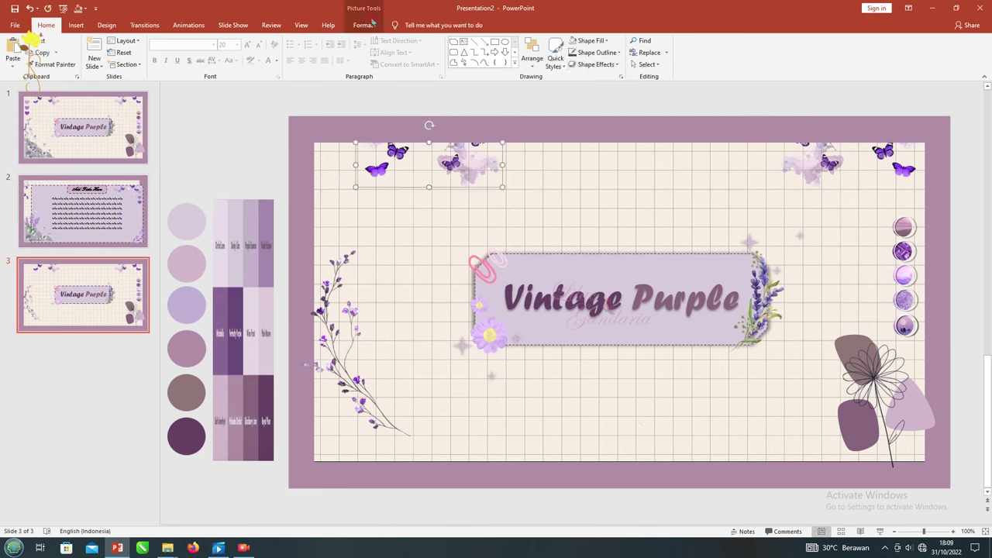
pyautogui.press('Left')
pyautogui.press('Left')
pyautogui.press('Left')
pyautogui.press('Left')
pyautogui.press('Left')
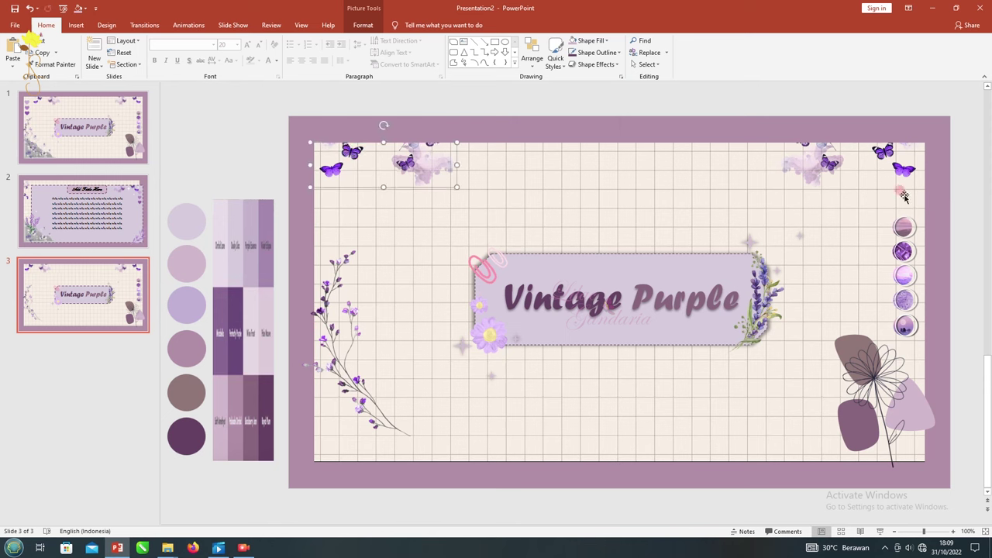
pyautogui.doubleClick(902, 170)
pyautogui.click(843, 64)
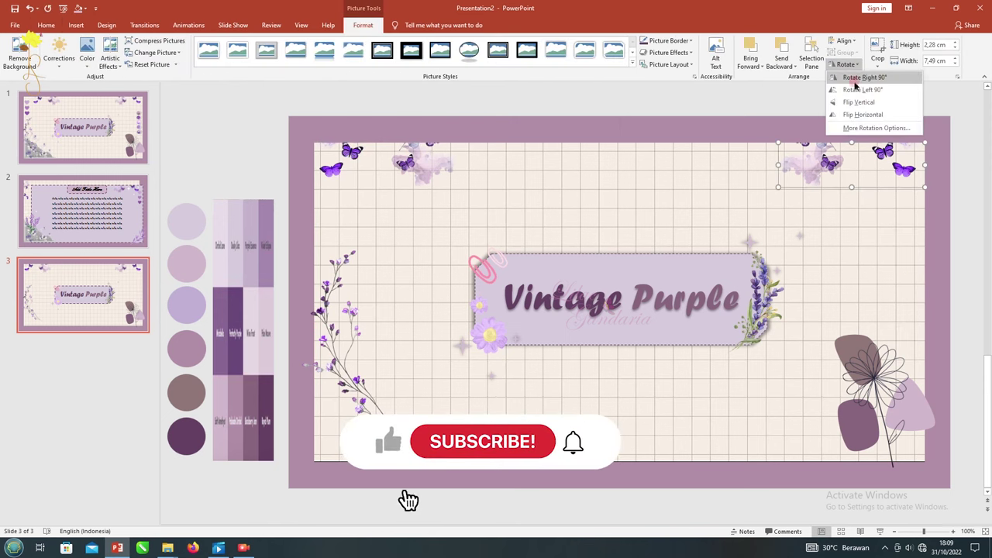
pyautogui.click(864, 115)
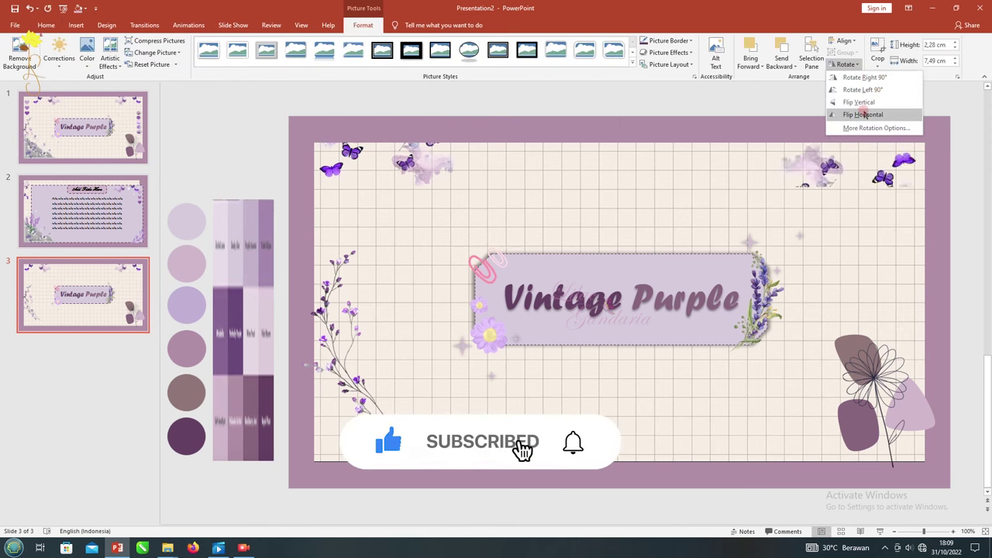
pyautogui.click(861, 77)
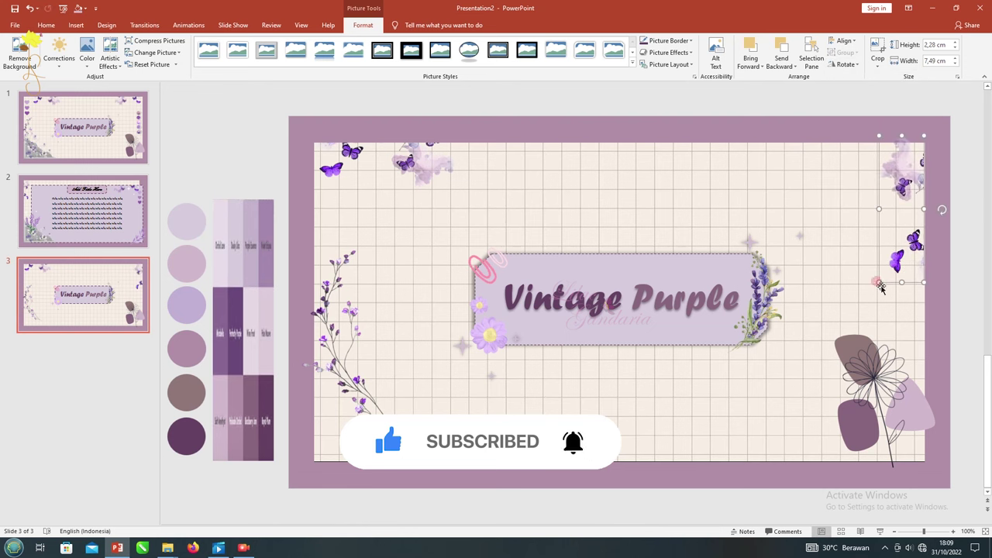
pyautogui.moveTo(880, 283); pyautogui.dragTo(892, 253)
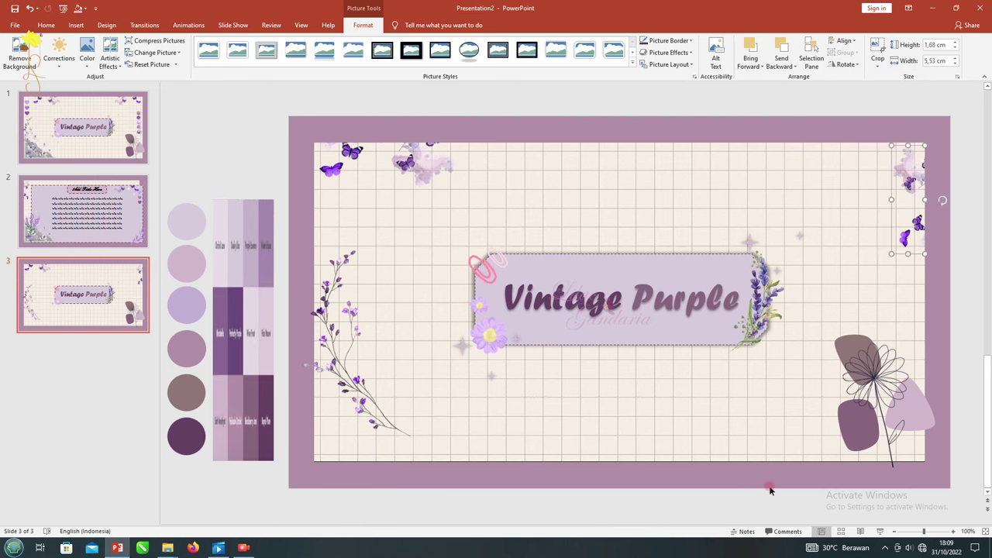
pyautogui.click(769, 490)
# Move the small sparkle picture up into the top-right corner.
pyautogui.click(752, 240)
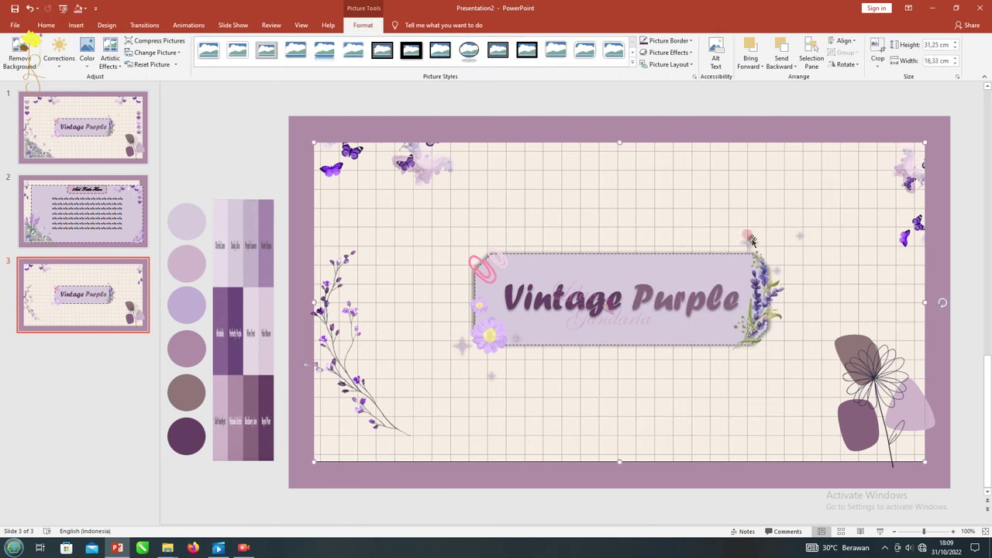
pyautogui.moveTo(752, 240); pyautogui.dragTo(837, 160)
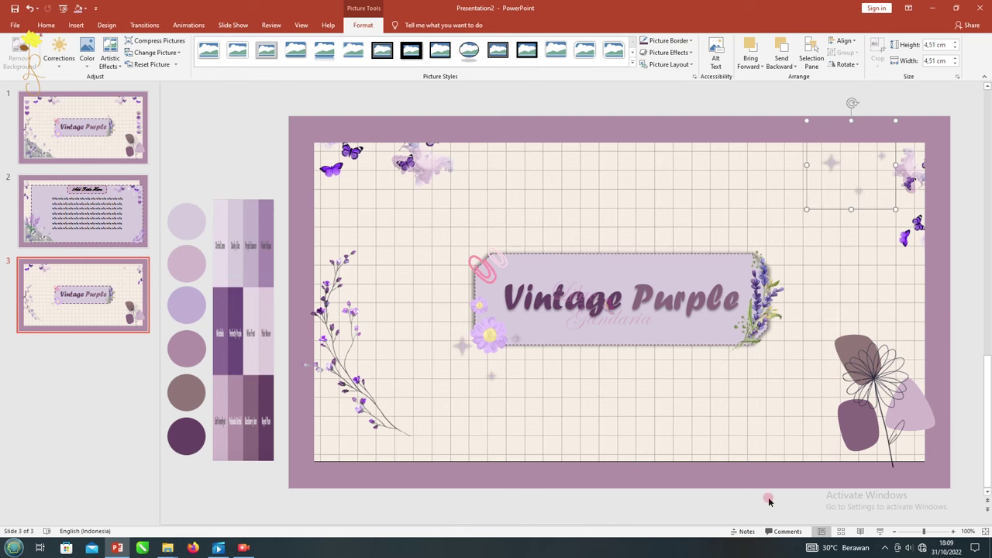
pyautogui.click(543, 310)
# Delete the Vintage Purple banner and move the flower branch down with a slight tilt.
pyautogui.press('Delete')
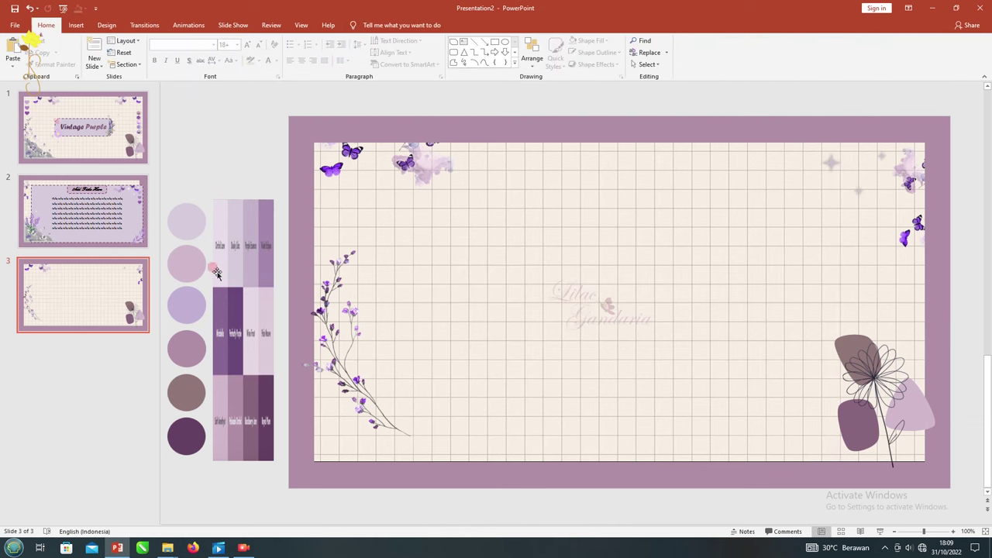
pyautogui.moveTo(332, 343); pyautogui.dragTo(345, 378)
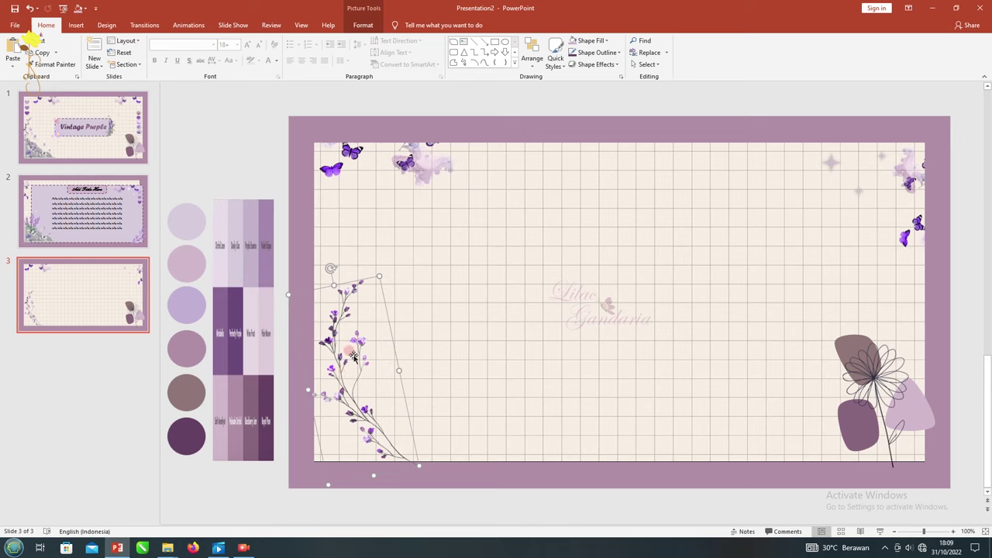
pyautogui.moveTo(330, 265); pyautogui.dragTo(340, 258)
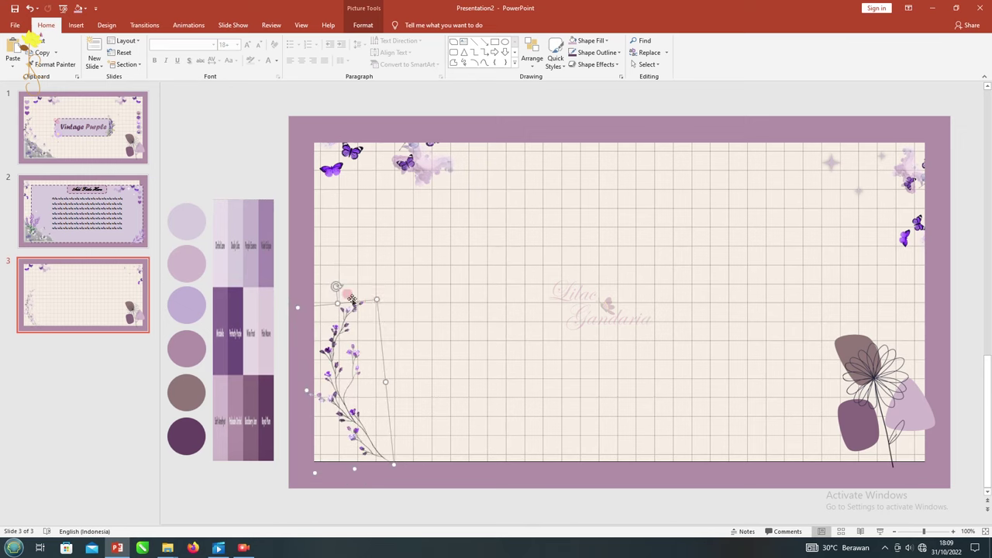
# Copy the three purple hearts from slide 1 and paste them at slide 3's lower left.
pyautogui.click(104, 141)
pyautogui.click(330, 194)
pyautogui.hotkey('ctrl', 'c')
pyautogui.click(82, 294)
pyautogui.hotkey('ctrl', 'v')
pyautogui.moveTo(327, 193); pyautogui.dragTo(327, 408)
# Re-tilt and fine-tune the flower branch's position along the left edge.
pyautogui.click(337, 336)
pyautogui.moveTo(380, 271); pyautogui.dragTo(324, 250)
pyautogui.hotkey('ctrl', 'z')
pyautogui.moveTo(328, 343)
pyautogui.mouseDown()
pyautogui.moveTo(339, 357)
pyautogui.moveTo(336, 332)
pyautogui.mouseUp()
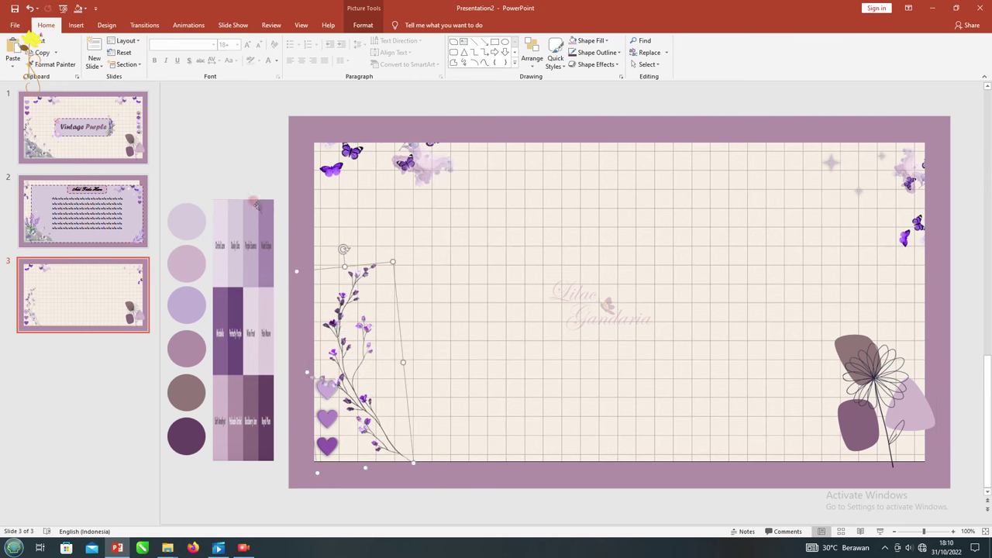
pyautogui.click(280, 138)
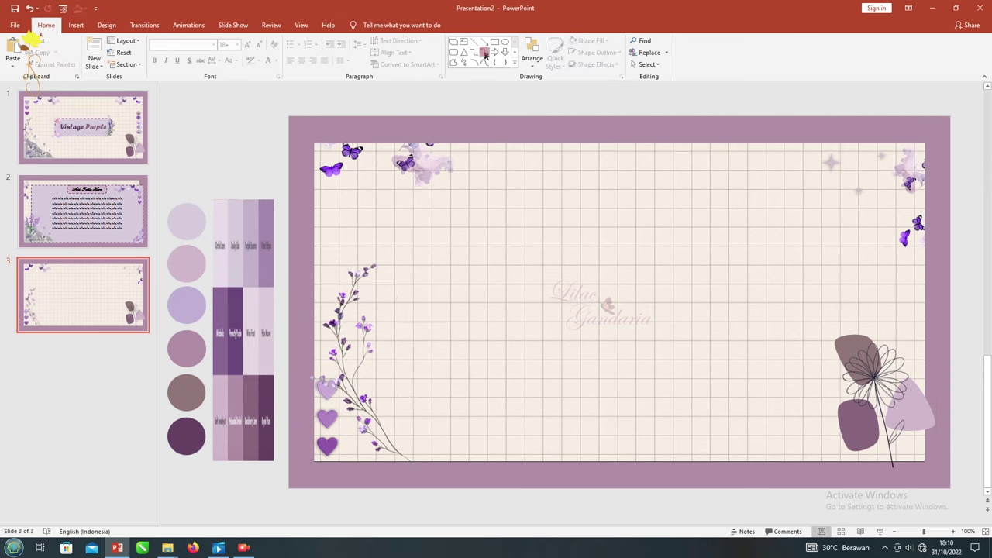
# Draw a rectangle and a duplicate offset down-right to form a stacked shape.
pyautogui.click(513, 63)
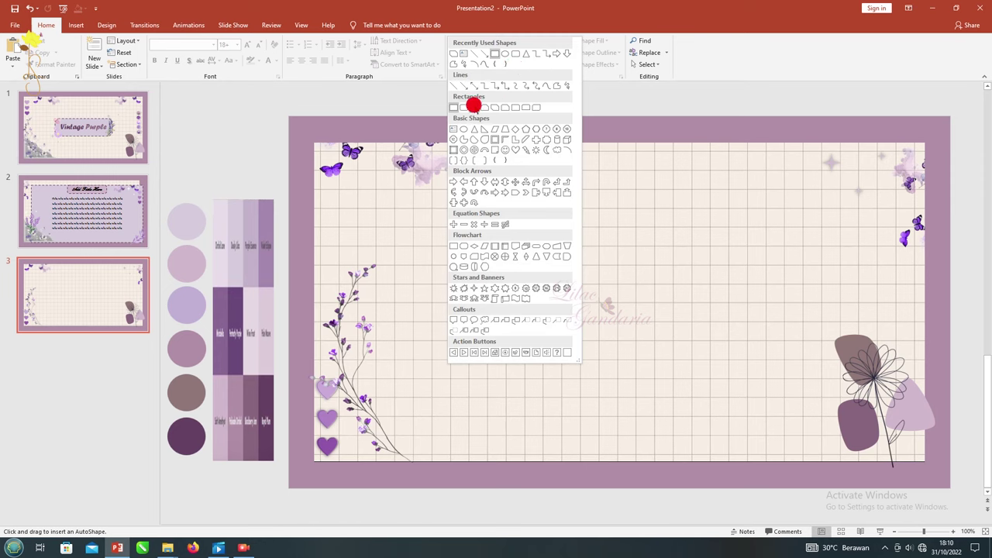
pyautogui.click(473, 107)
pyautogui.moveTo(420, 214); pyautogui.dragTo(496, 303)
pyautogui.moveTo(461, 254); pyautogui.dragTo(469, 263)
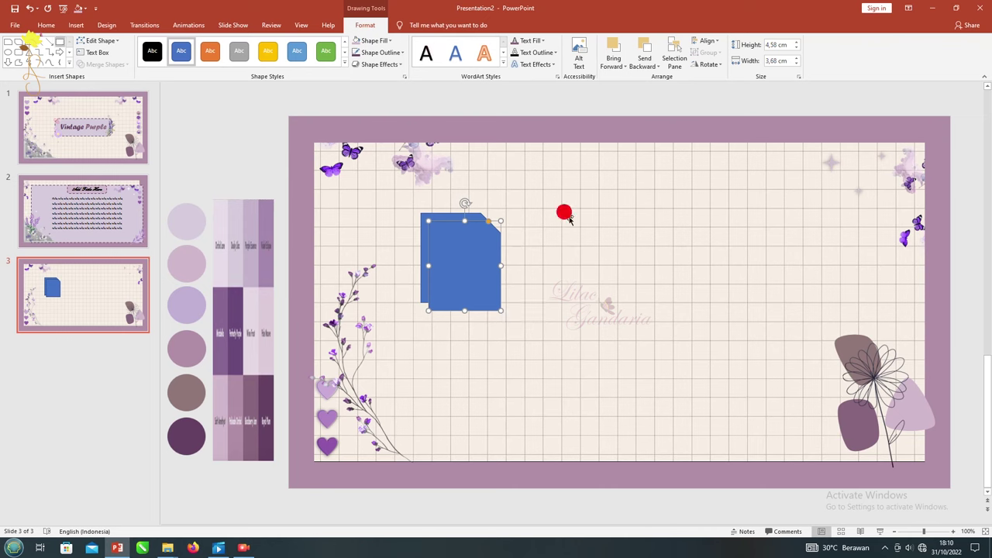
# Enlarge the stacked shapes and layer a new small square over them.
pyautogui.moveTo(568, 217); pyautogui.dragTo(619, 265)
pyautogui.click(420, 213)
pyautogui.moveTo(502, 307); pyautogui.dragTo(515, 325)
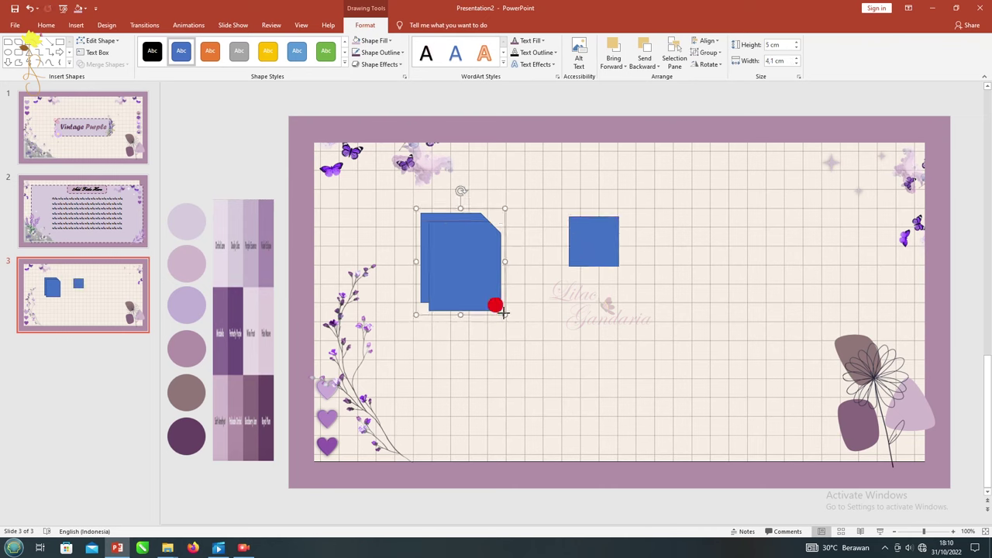
pyautogui.rightClick(466, 252)
pyautogui.click(563, 237)
pyautogui.moveTo(577, 241); pyautogui.dragTo(460, 242)
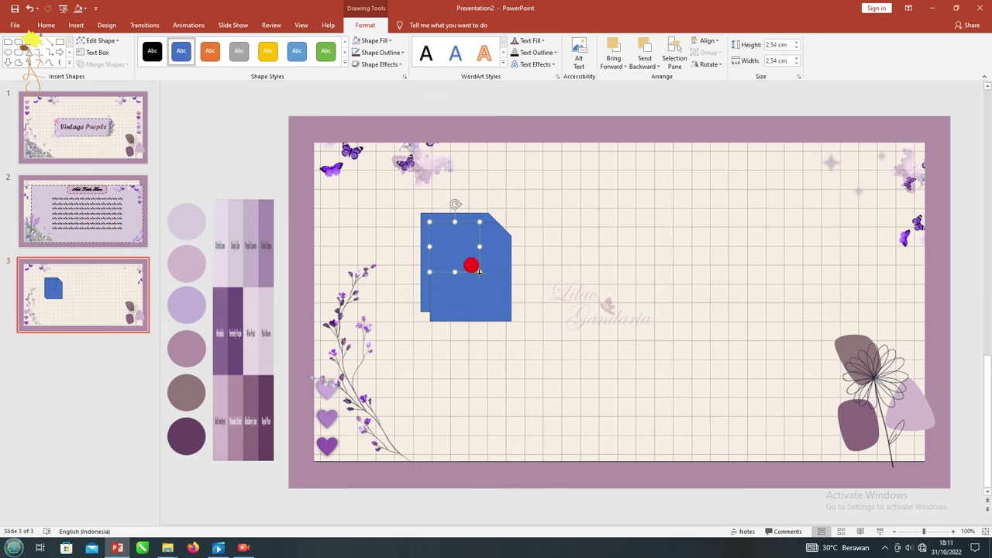
pyautogui.moveTo(469, 261)
pyautogui.mouseDown()
pyautogui.moveTo(461, 253)
pyautogui.moveTo(560, 232)
pyautogui.mouseUp()
# Duplicate the shape pair, mirror it horizontally, and space it evenly at the row's right end.
pyautogui.click(421, 230)
pyautogui.hotkey('ctrl', 'v')
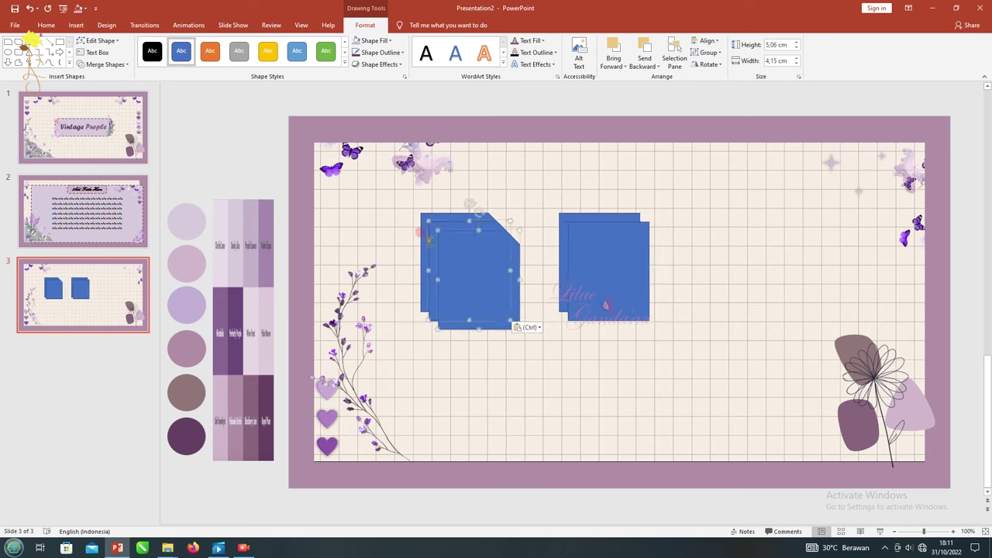
pyautogui.click(718, 67)
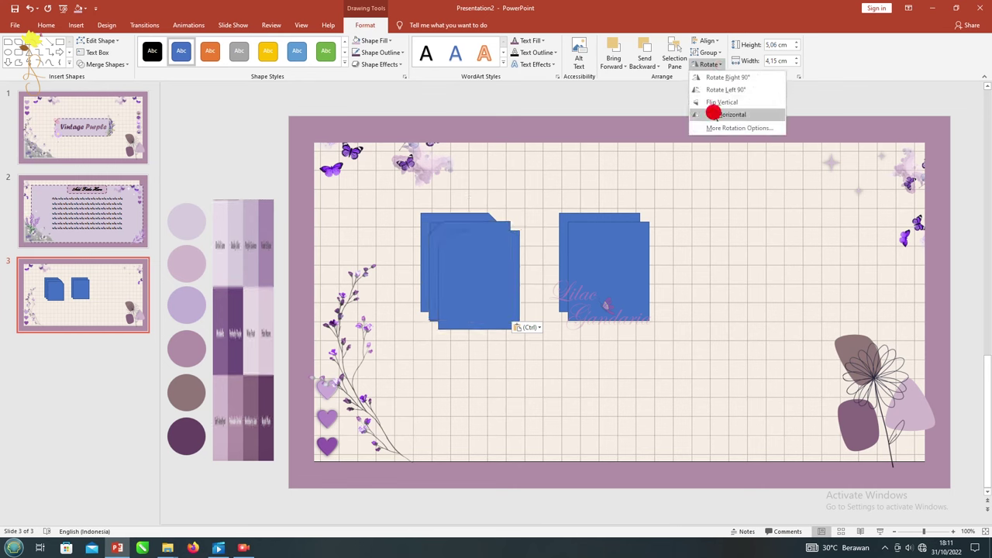
pyautogui.click(713, 114)
pyautogui.moveTo(461, 225)
pyautogui.mouseDown()
pyautogui.moveTo(770, 222)
pyautogui.moveTo(775, 211)
pyautogui.mouseUp()
pyautogui.click(719, 115)
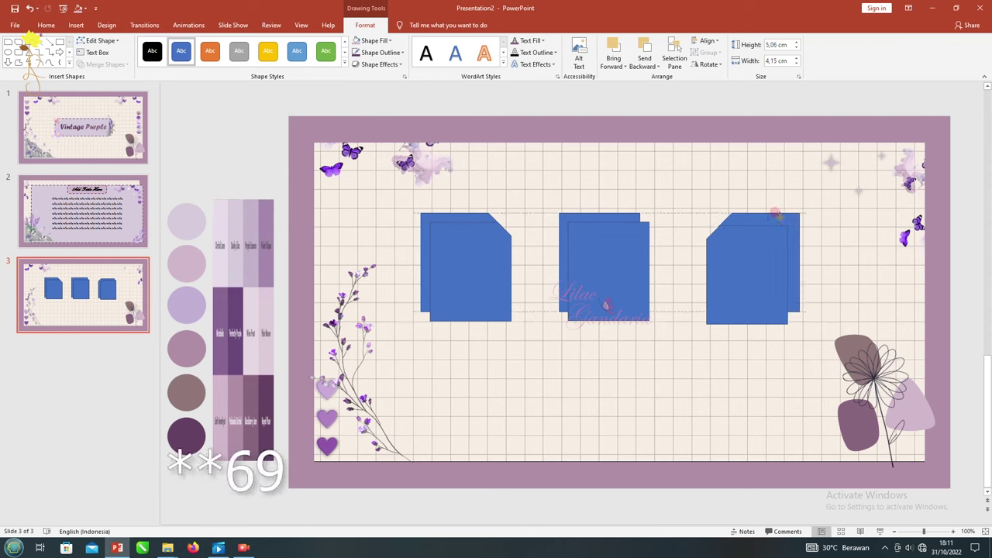
pyautogui.moveTo(775, 213); pyautogui.dragTo(752, 255)
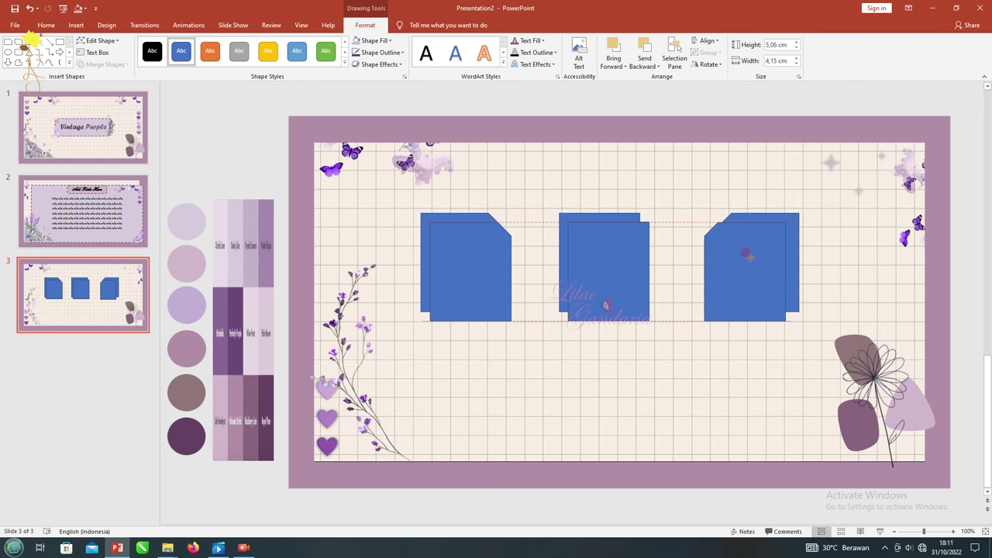
pyautogui.moveTo(748, 255); pyautogui.dragTo(749, 256)
pyautogui.click(695, 136)
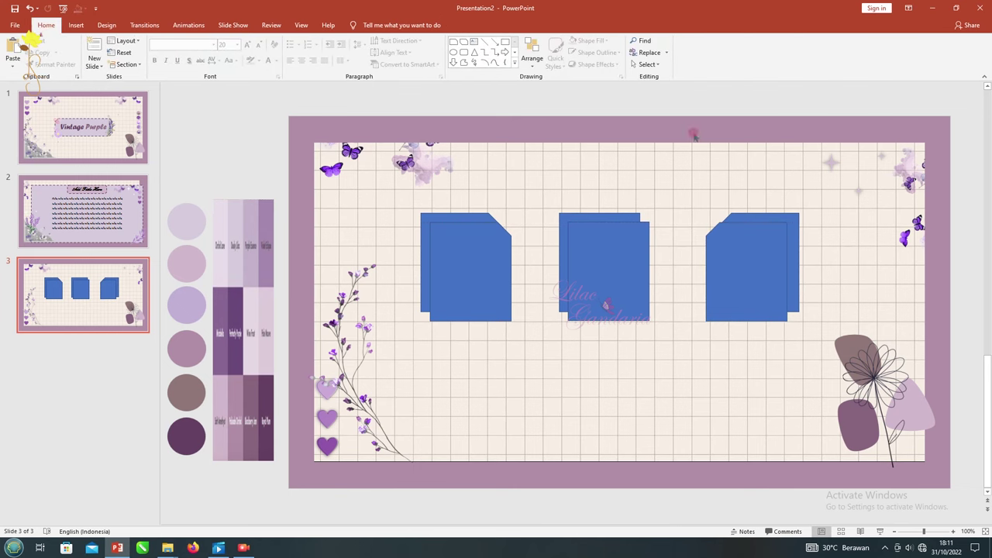
# Select all three shape pairs and ungroup them.
pyautogui.click(753, 224)
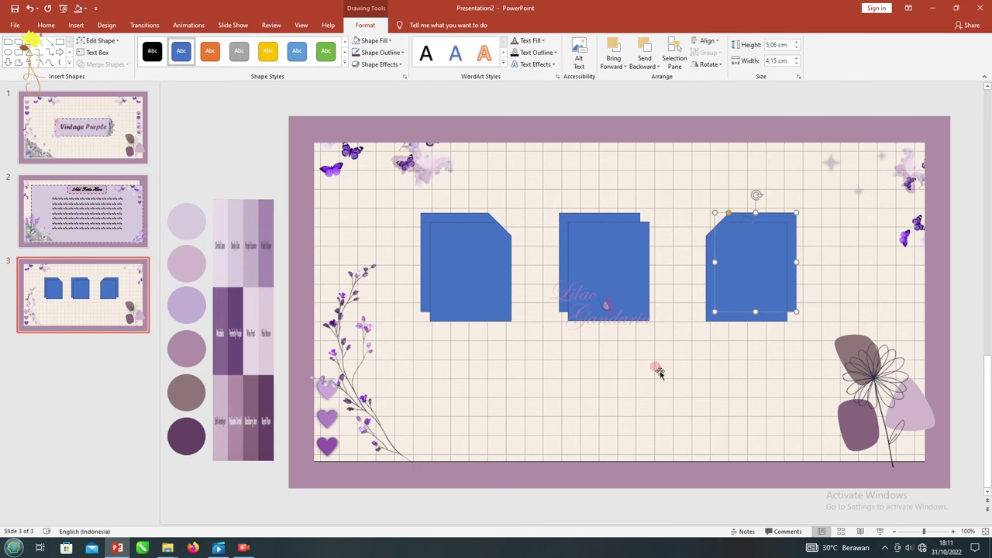
pyautogui.click(701, 276)
pyautogui.click(556, 239)
pyautogui.click(428, 221)
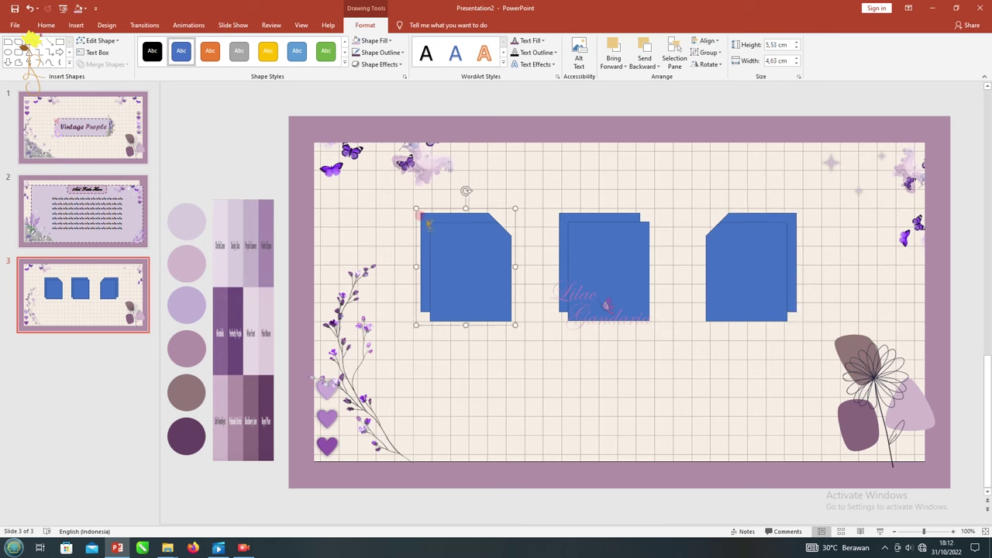
pyautogui.moveTo(584, 270); pyautogui.dragTo(589, 270)
pyautogui.click(642, 209)
pyautogui.keyDown('shift'); pyautogui.click(466, 238); pyautogui.keyUp('shift')
pyautogui.keyDown('shift'); pyautogui.click(755, 256); pyautogui.keyUp('shift')
pyautogui.rightClick(764, 260)
pyautogui.moveTo(798, 320)
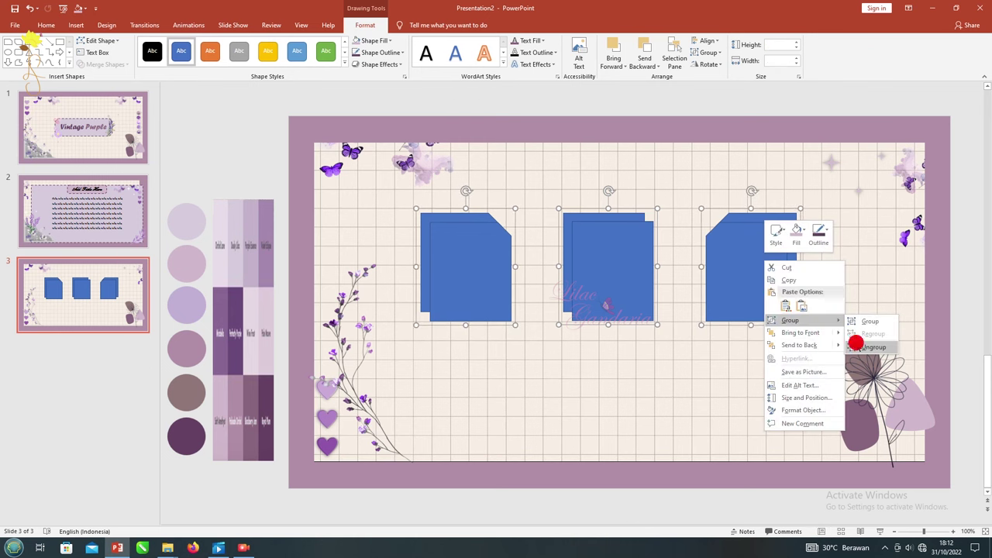
pyautogui.click(868, 346)
# Fill the backings dark purple and the fronts mauve, lavender and pale lavender.
pyautogui.keyDown('shift'); pyautogui.click(459, 212); pyautogui.keyUp('shift')
pyautogui.click(361, 39)
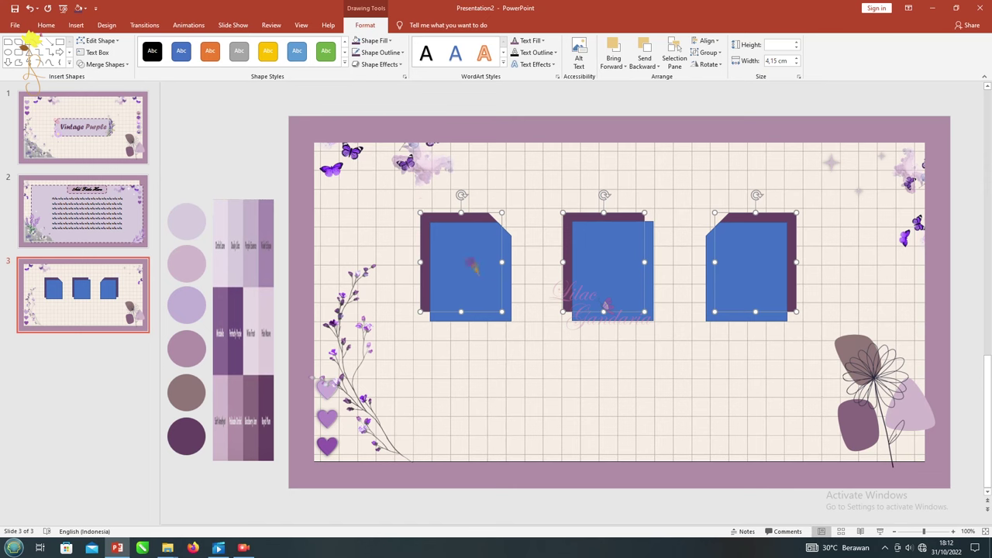
pyautogui.click(471, 267)
pyautogui.click(367, 40)
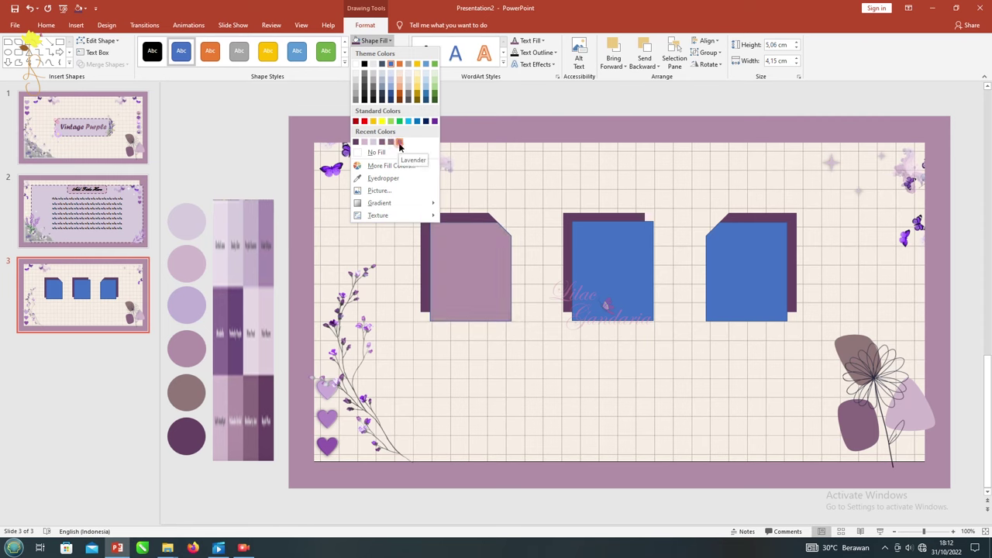
pyautogui.click(398, 143)
pyautogui.click(613, 271)
pyautogui.click(367, 40)
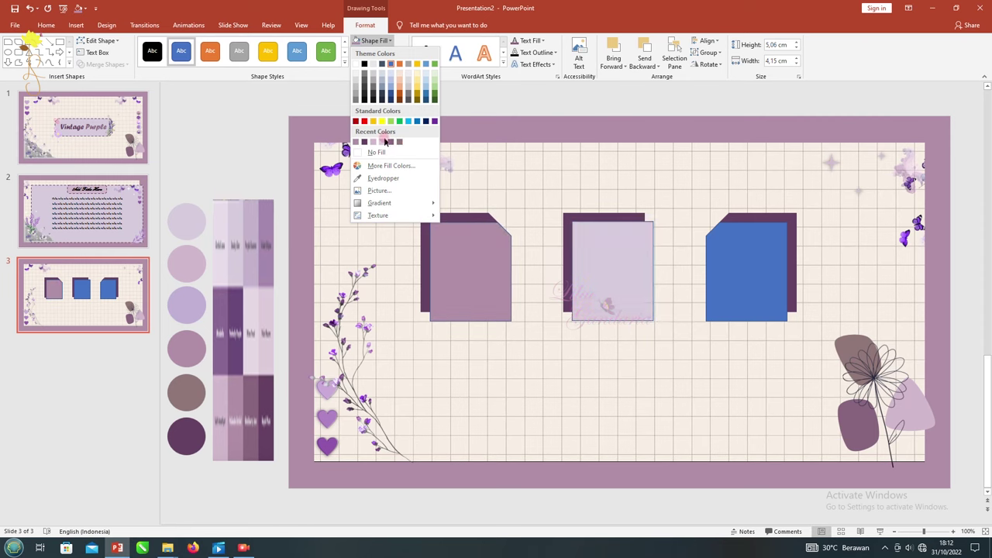
pyautogui.click(380, 178)
pyautogui.click(186, 302)
pyautogui.click(747, 271)
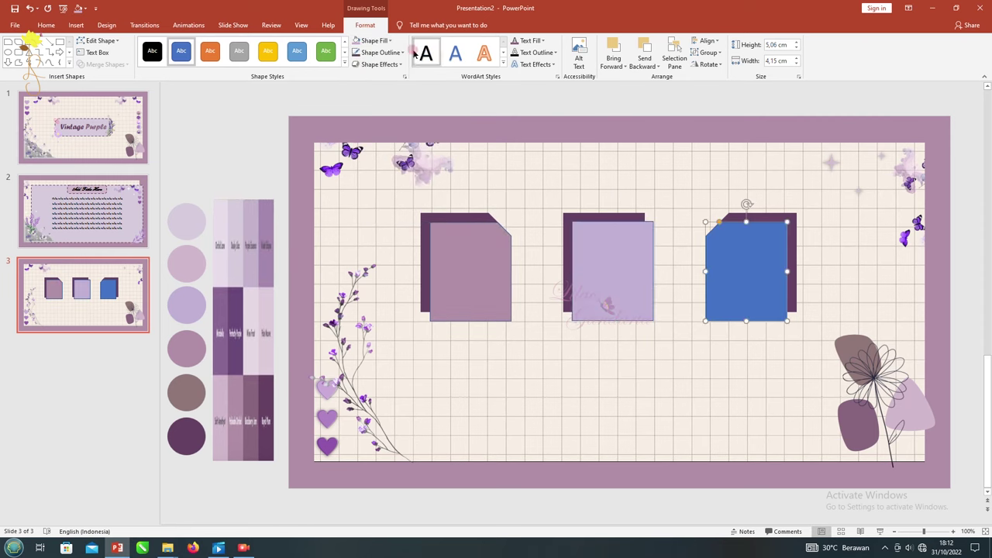
pyautogui.click(370, 40)
pyautogui.click(393, 143)
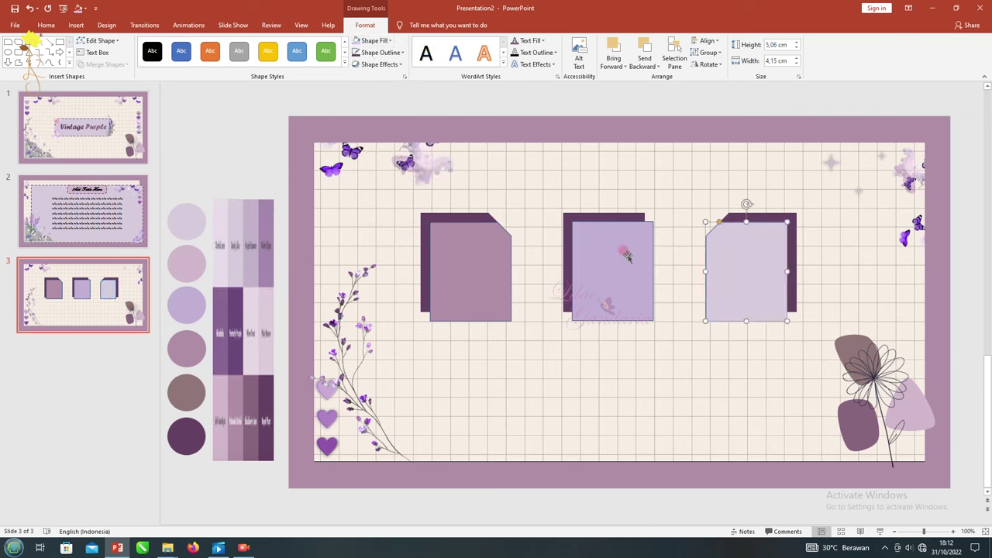
# Give the three front rectangles a dotted outline.
pyautogui.keyDown('shift'); pyautogui.click(624, 255); pyautogui.keyUp('shift')
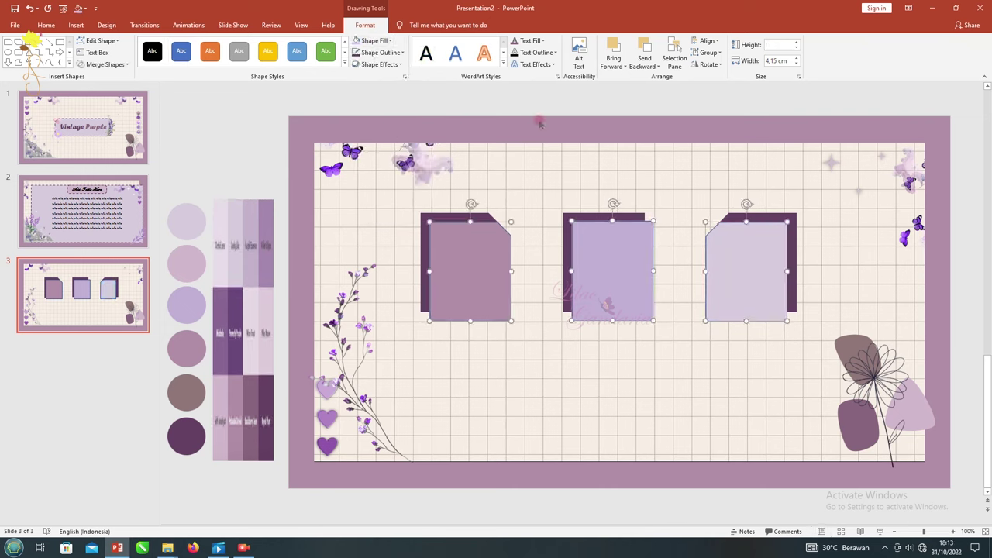
pyautogui.click(380, 52)
pyautogui.click(380, 52)
pyautogui.click(380, 52)
pyautogui.moveTo(408, 206)
pyautogui.click(379, 52)
pyautogui.click(380, 52)
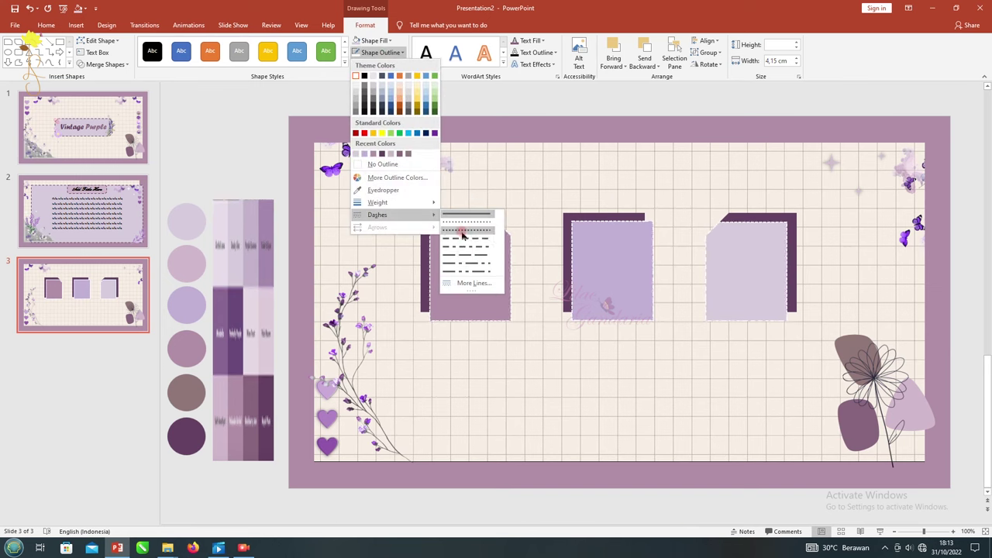
pyautogui.click(463, 233)
pyautogui.click(494, 113)
# Apply a right-offset outer shadow to the front rectangles and backing shapes.
pyautogui.click(463, 258)
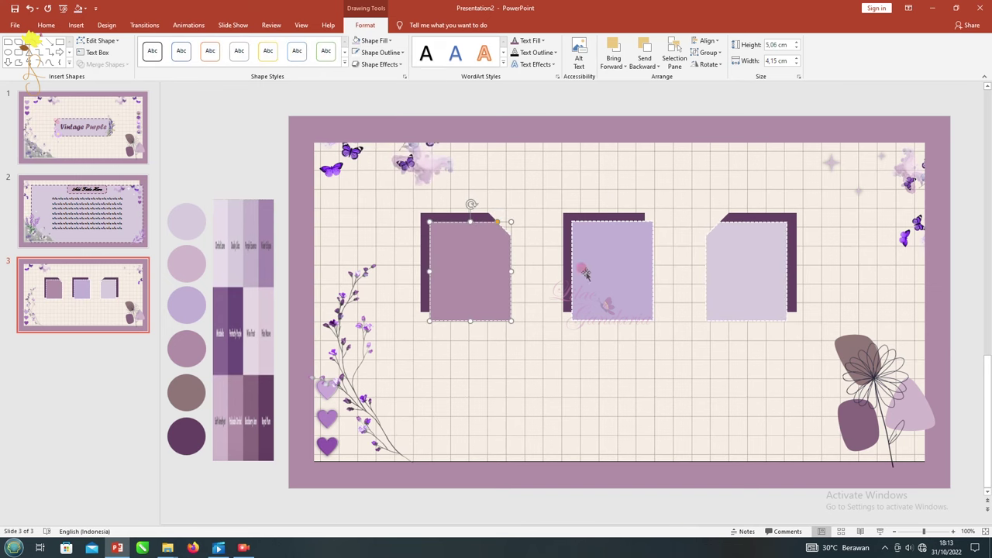
pyautogui.keyDown('shift'); pyautogui.click(465, 216); pyautogui.keyUp('shift')
pyautogui.keyDown('shift'); pyautogui.click(625, 319); pyautogui.keyUp('shift')
pyautogui.keyDown('shift'); pyautogui.click(737, 275); pyautogui.keyUp('shift')
pyautogui.keyDown('shift'); pyautogui.click(792, 264); pyautogui.keyUp('shift')
pyautogui.click(379, 65)
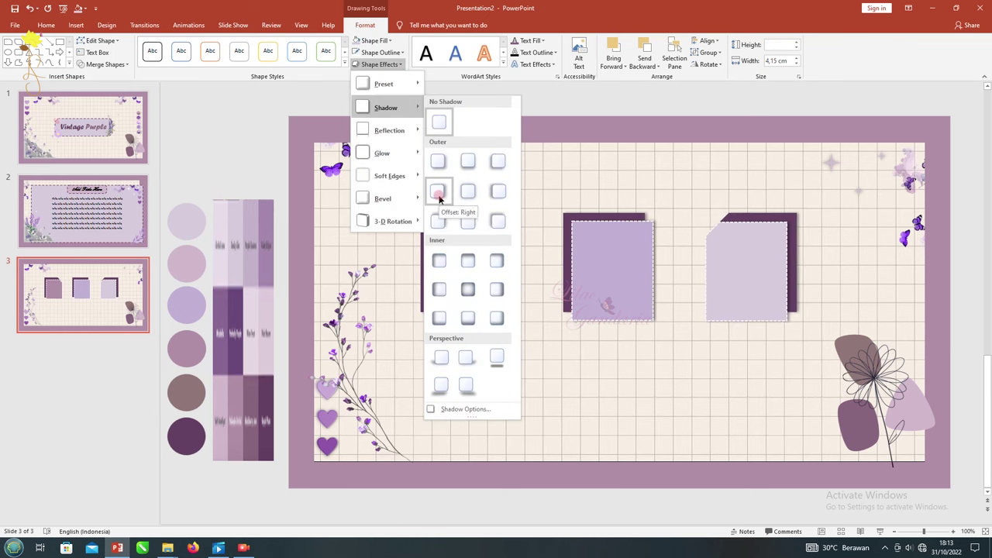
pyautogui.click(495, 90)
# Copy the body text from slide 2 and return to slide 3.
pyautogui.scroll(1, 483, 275)
pyautogui.click(109, 287)
pyautogui.click(467, 368)
# Paste the body text as a narrow column under the left frame, trimming extra words.
pyautogui.hotkey('ctrl', 'v')
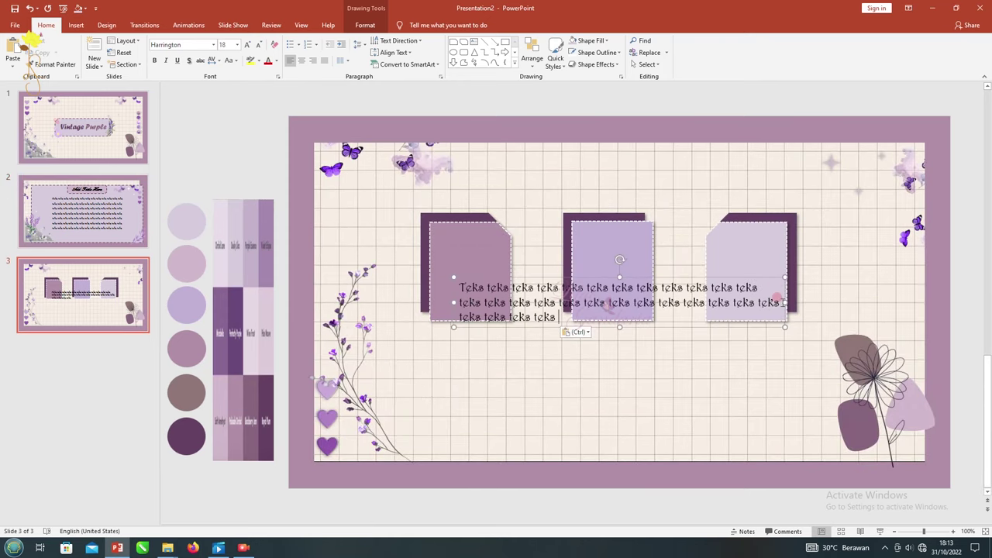
pyautogui.moveTo(782, 302); pyautogui.dragTo(579, 324)
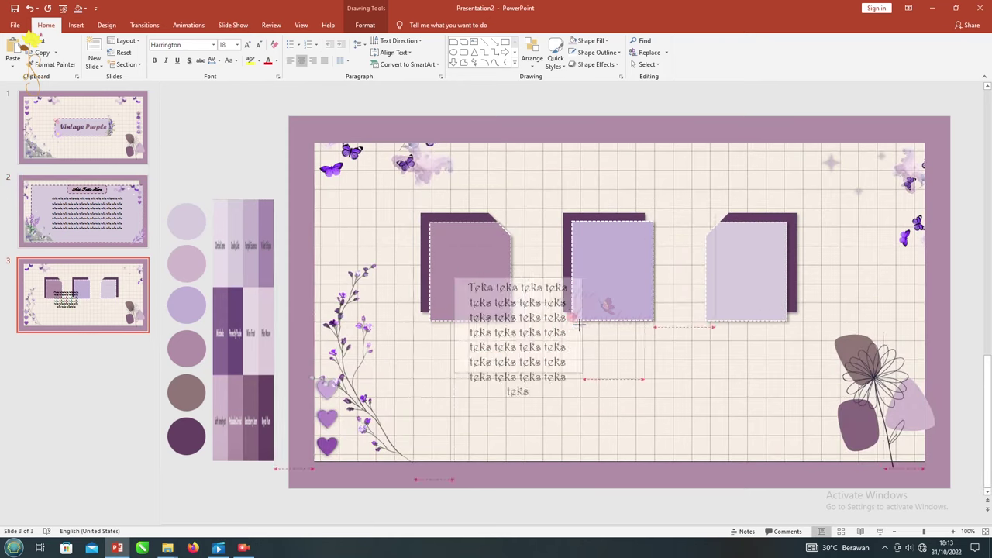
pyautogui.moveTo(537, 310); pyautogui.dragTo(492, 355)
pyautogui.moveTo(483, 439); pyautogui.dragTo(470, 409)
pyautogui.press('BackSpace')
pyautogui.moveTo(448, 325); pyautogui.dragTo(449, 327)
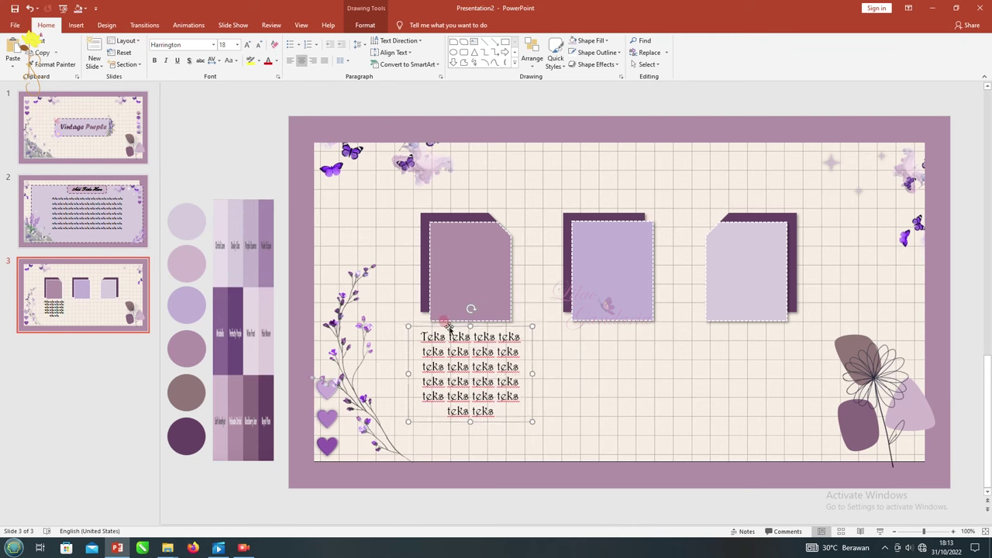
# Duplicate the text box under the middle and right frames, aligned in a row.
pyautogui.hotkey('ctrl', 'v')
pyautogui.moveTo(452, 329); pyautogui.dragTo(587, 325)
pyautogui.hotkey('ctrl', 'v')
pyautogui.moveTo(446, 336); pyautogui.dragTo(715, 326)
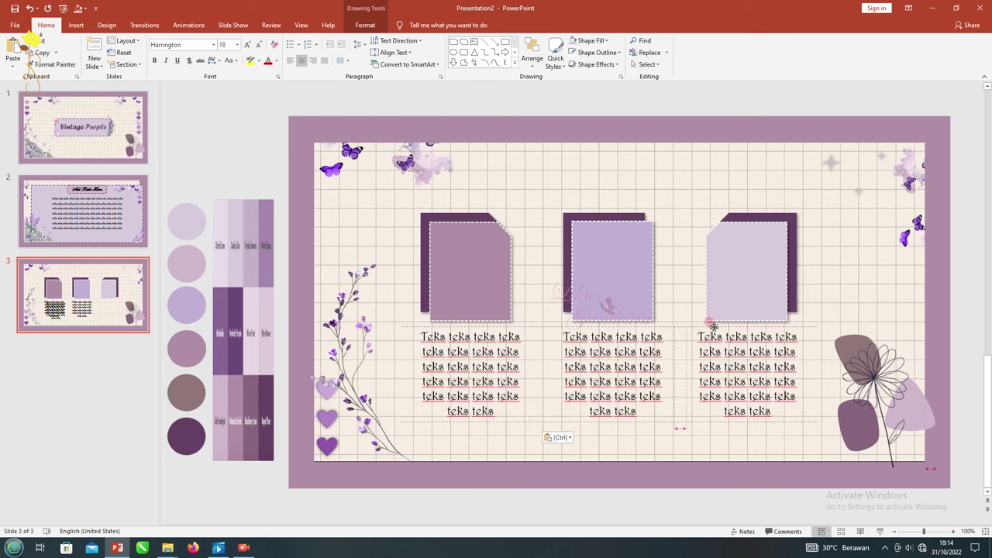
pyautogui.moveTo(716, 327); pyautogui.dragTo(717, 327)
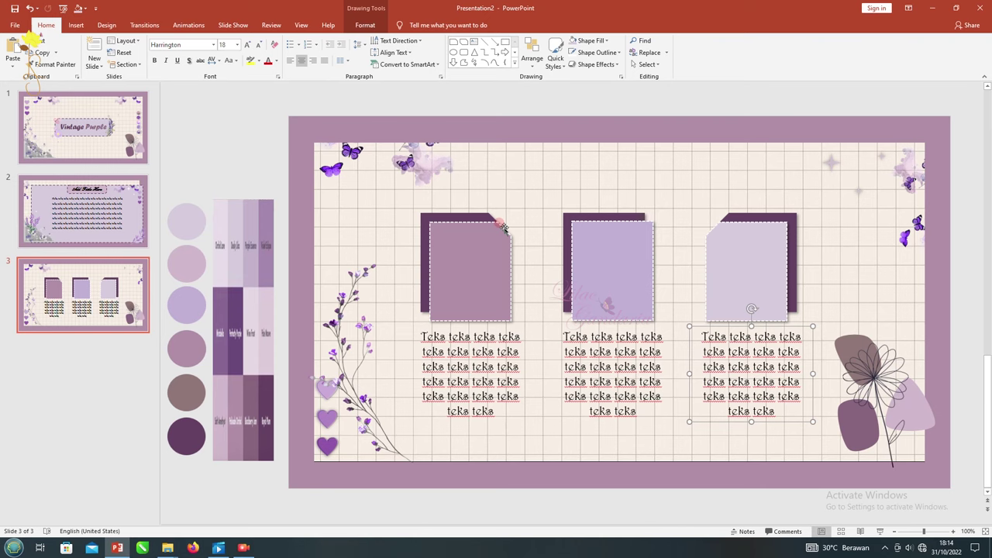
# Add an 'Add Picture Here' label to the front frame rectangles.
pyautogui.click(476, 253)
pyautogui.write('Add Picture Here')
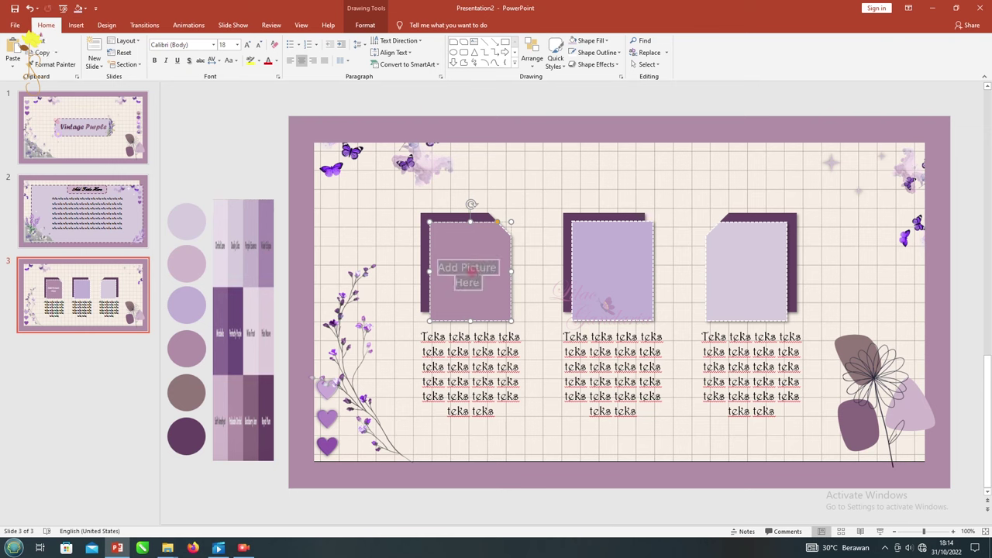
pyautogui.click(613, 263)
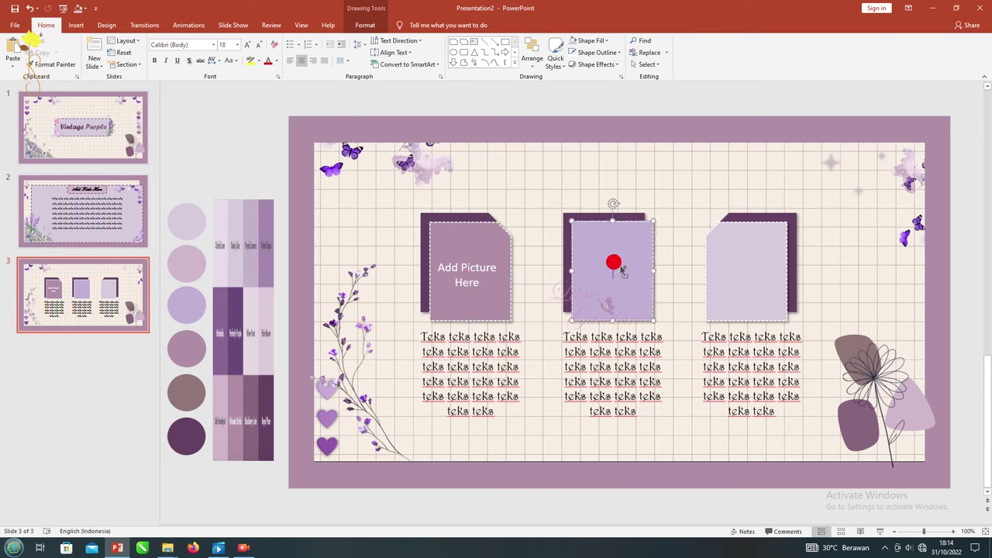
pyautogui.click(716, 259)
pyautogui.write('Add Picture Here')
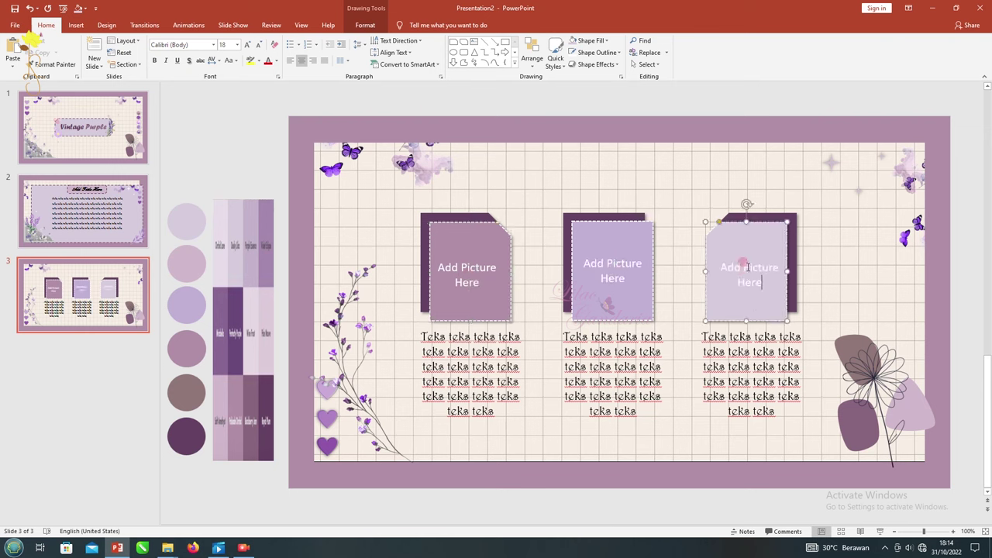
# Style the labels dark grey-purple, 16 pt Harrington, then select slide 1's background picture.
pyautogui.keyDown('shift'); pyautogui.click(480, 258); pyautogui.keyUp('shift')
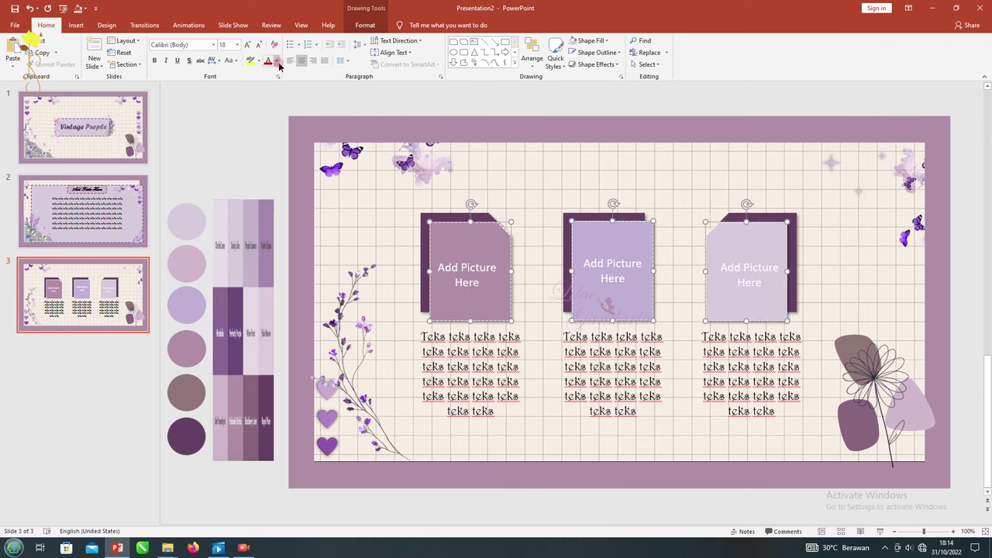
pyautogui.click(277, 62)
pyautogui.click(292, 160)
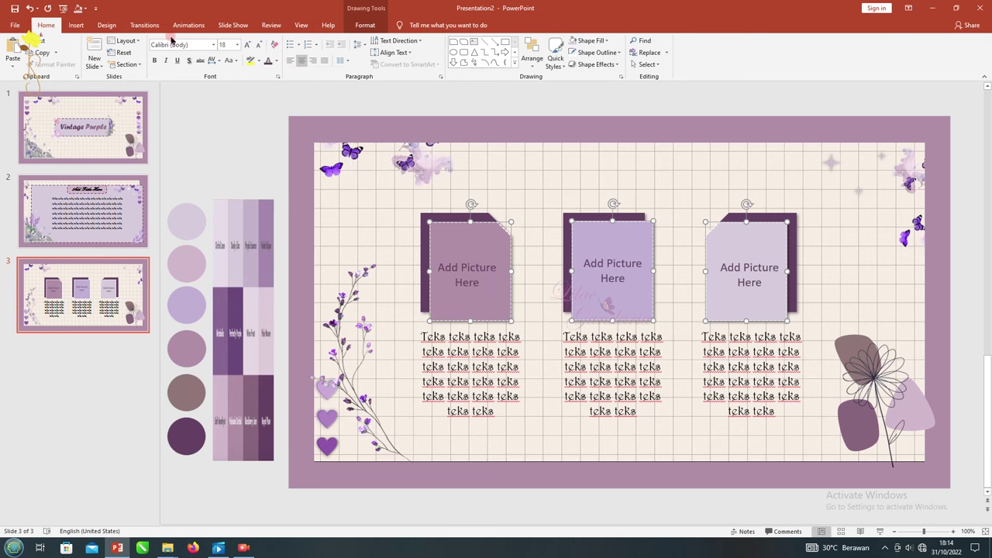
pyautogui.click(259, 44)
pyautogui.click(213, 45)
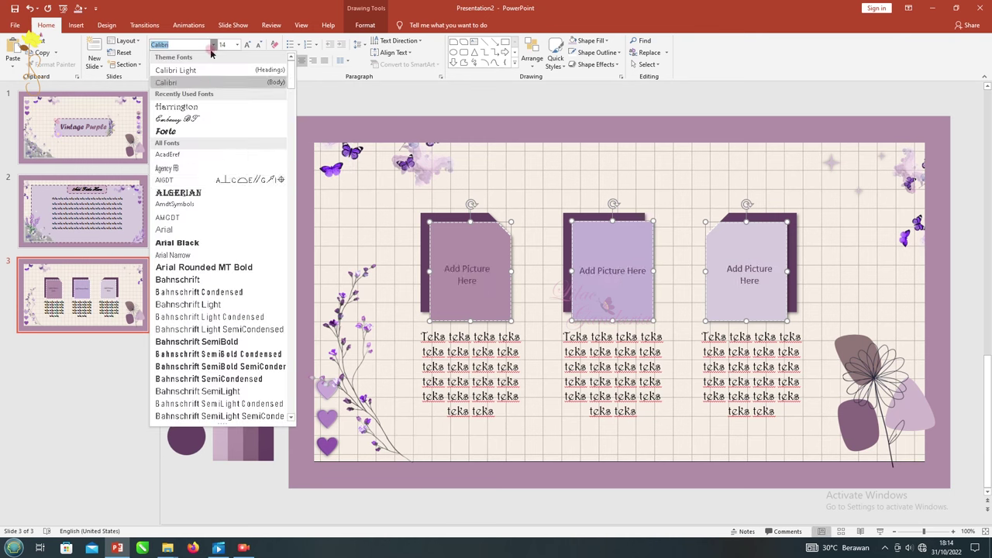
pyautogui.click(186, 104)
pyautogui.click(239, 109)
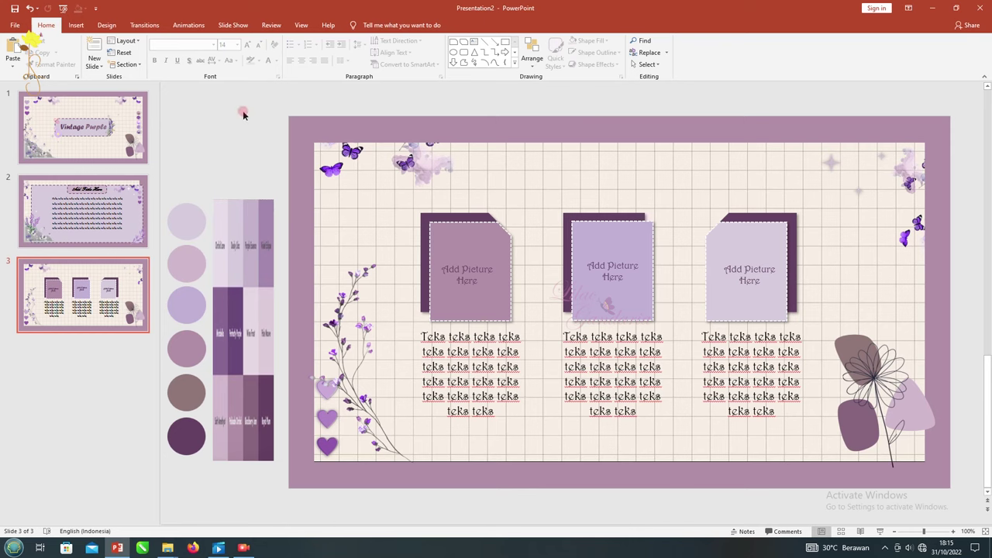
pyautogui.click(93, 132)
pyautogui.click(379, 222)
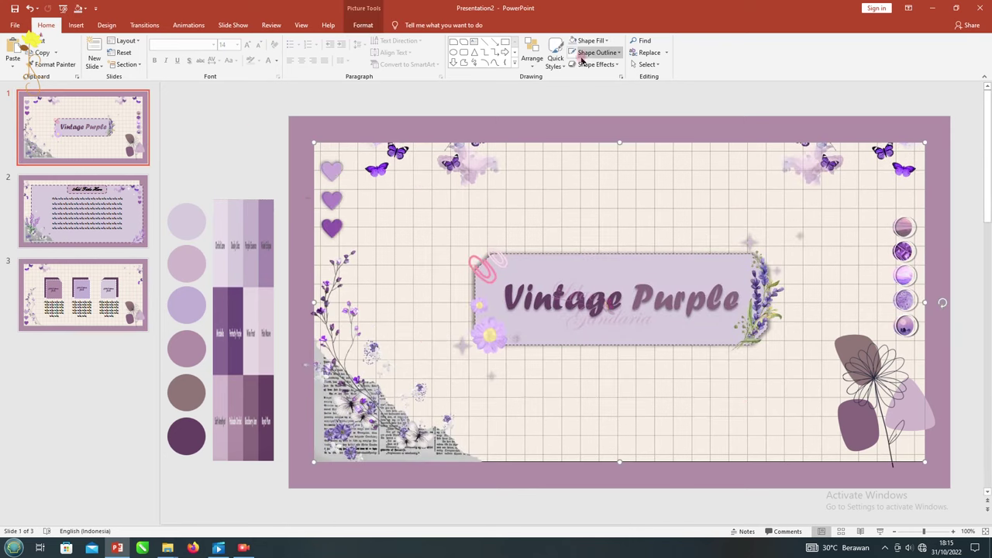
# Give slide 1's grid-paper picture a purple dashed outline.
pyautogui.click(591, 52)
pyautogui.click(574, 155)
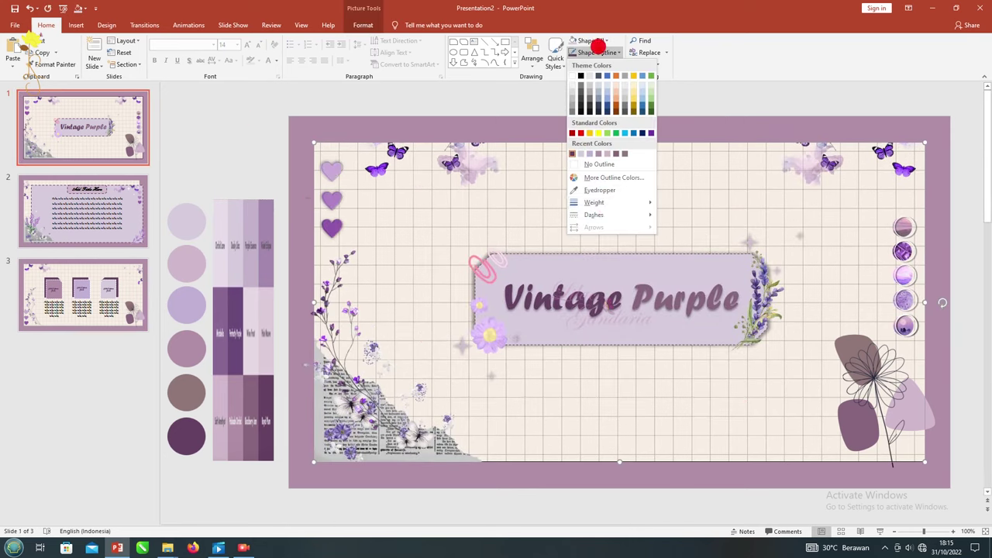
pyautogui.click(594, 52)
pyautogui.moveTo(643, 215)
pyautogui.click(636, 233)
# Give the grid-paper picture's border a heavier weight and a dashed style.
pyautogui.scroll(-2, 635, 232)
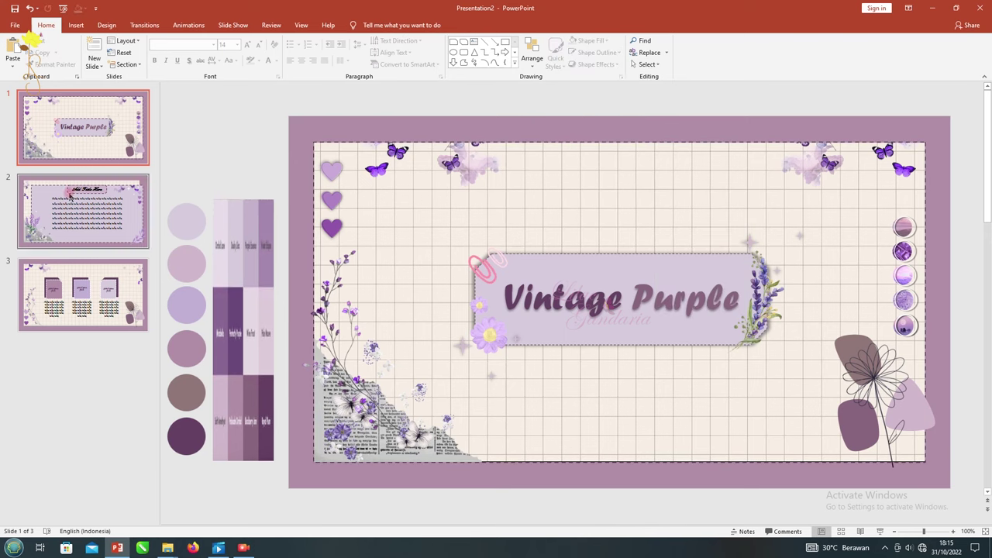
pyautogui.click(602, 52)
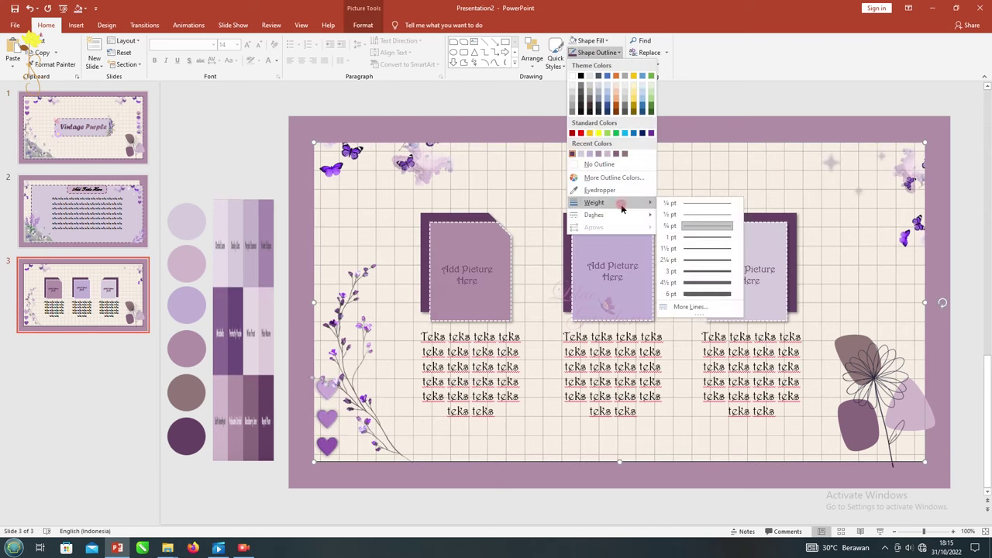
pyautogui.click(681, 256)
pyautogui.click(597, 52)
pyautogui.moveTo(644, 215)
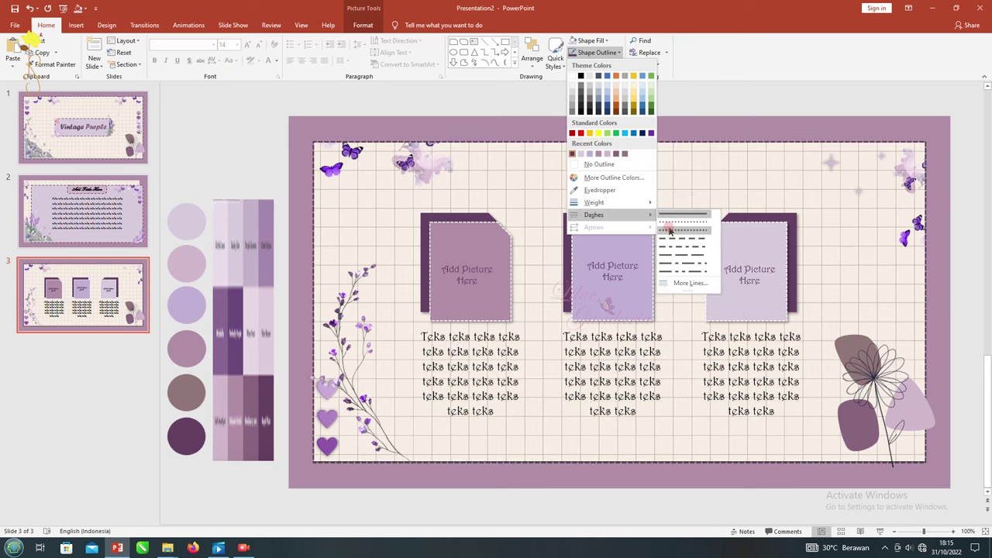
pyautogui.click(672, 239)
# Give slide 3's grid-paper picture a 1½ pt dashed outline.
pyautogui.click(116, 121)
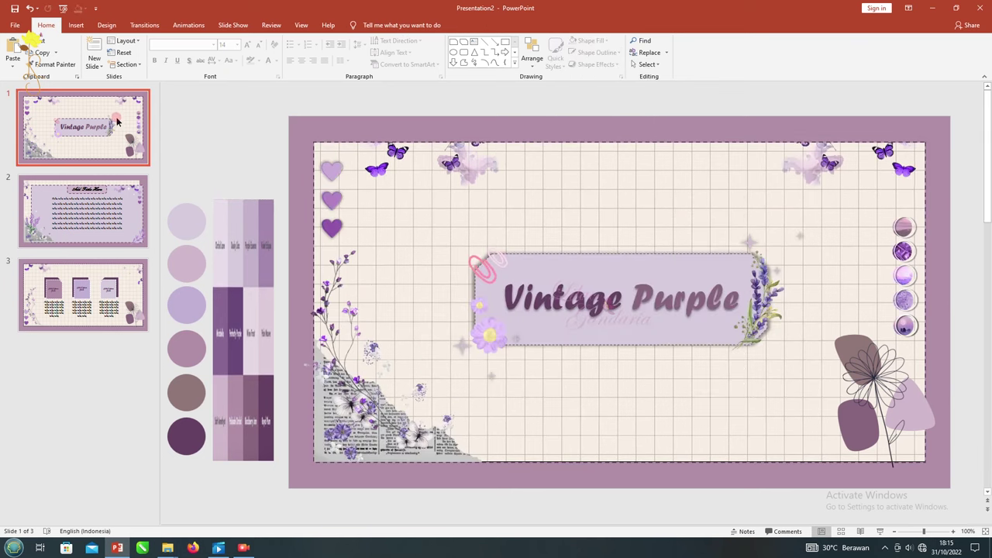
pyautogui.press('Down')
pyautogui.press('Down')
pyautogui.click(644, 159)
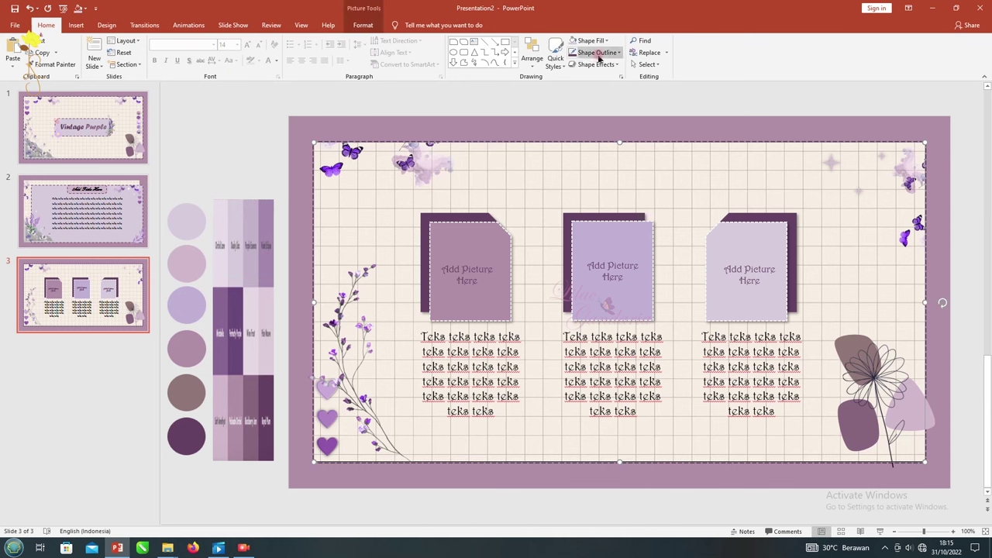
pyautogui.click(596, 52)
pyautogui.moveTo(616, 203)
pyautogui.click(680, 247)
pyautogui.click(593, 65)
pyautogui.click(595, 52)
pyautogui.moveTo(635, 214)
pyautogui.click(673, 239)
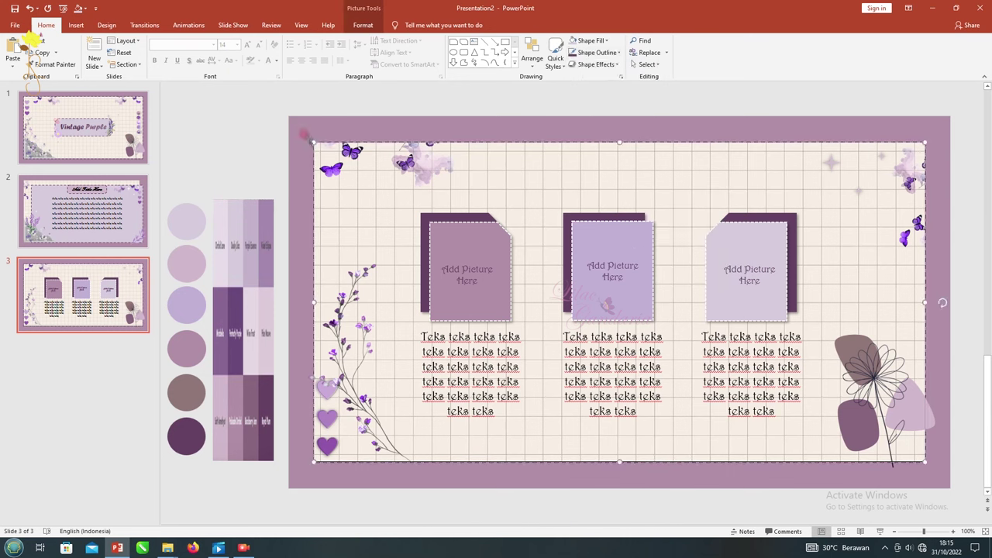
pyautogui.click(559, 181)
# Return to slide 1 and open the Animation Pane.
pyautogui.press('Home')
pyautogui.press('Down')
pyautogui.press('Up')
pyautogui.click(188, 25)
pyautogui.click(774, 40)
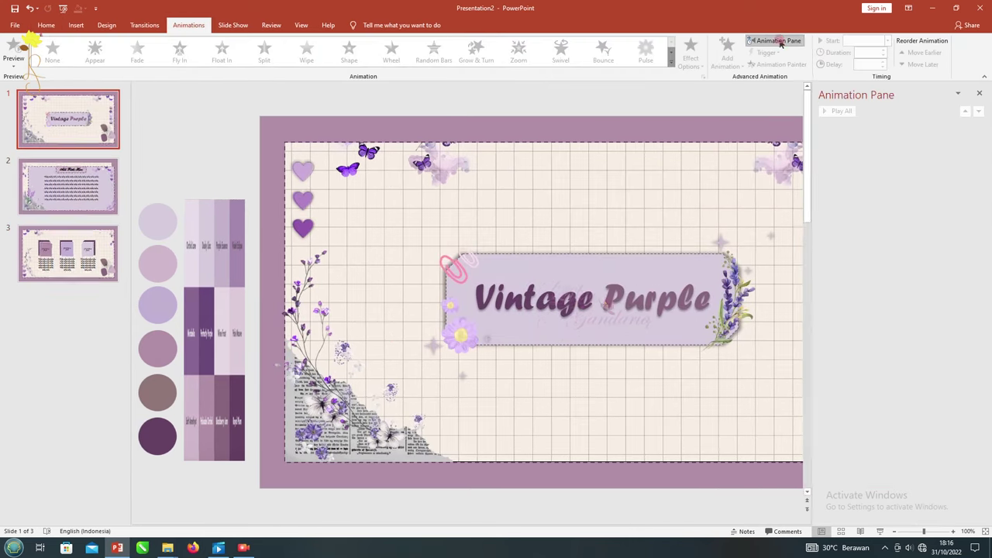
# Give the first decorative picture Random Bars, then select the butterflies, circles, hearts and newspaper corner.
pyautogui.click(362, 184)
pyautogui.click(433, 49)
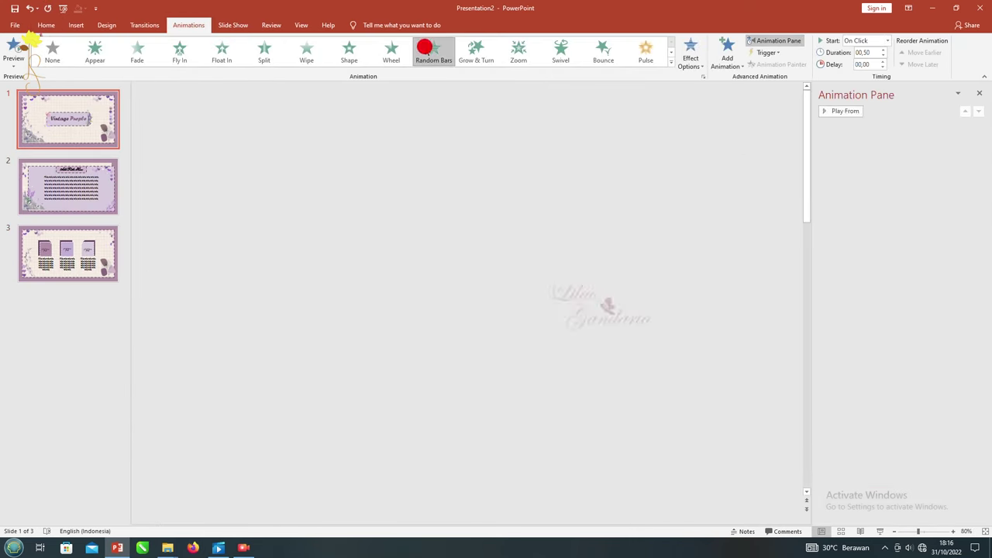
pyautogui.keyDown('shift'); pyautogui.click(643, 194); pyautogui.keyUp('shift')
pyautogui.keyDown('shift'); pyautogui.click(721, 276); pyautogui.keyUp('shift')
pyautogui.keyDown('shift'); pyautogui.click(265, 220); pyautogui.keyUp('shift')
pyautogui.keyDown('shift'); pyautogui.click(276, 308); pyautogui.keyUp('shift')
pyautogui.keyDown('shift'); pyautogui.click(306, 386); pyautogui.keyUp('shift')
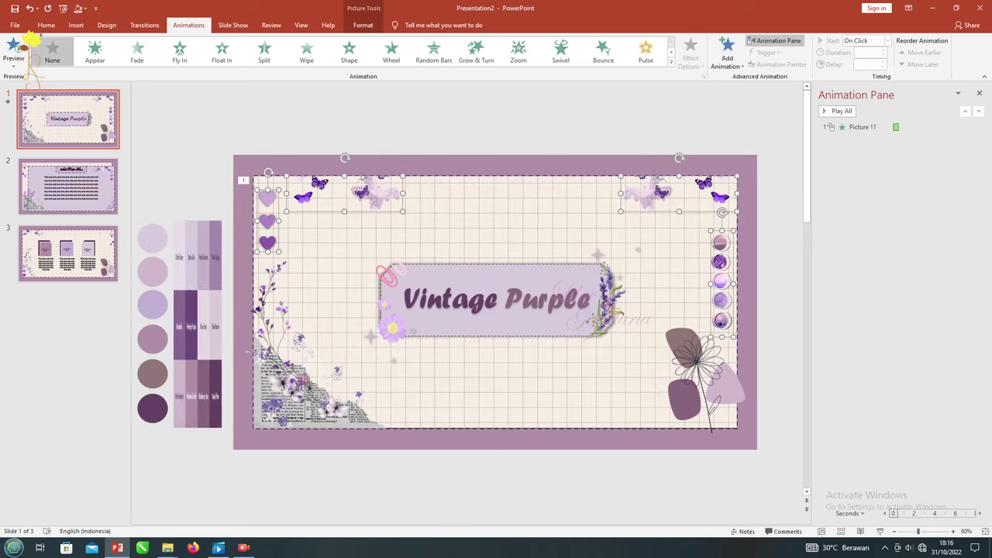
pyautogui.keyDown('shift'); pyautogui.click(310, 422); pyautogui.keyUp('shift')
pyautogui.keyDown('shift'); pyautogui.click(699, 371); pyautogui.keyUp('shift')
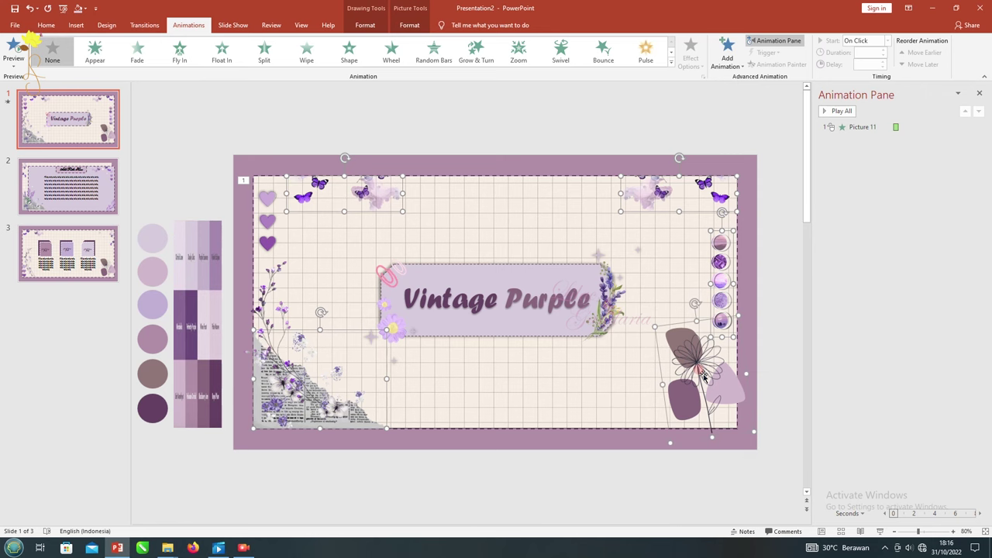
pyautogui.keyDown('shift'); pyautogui.click(703, 376); pyautogui.keyUp('shift')
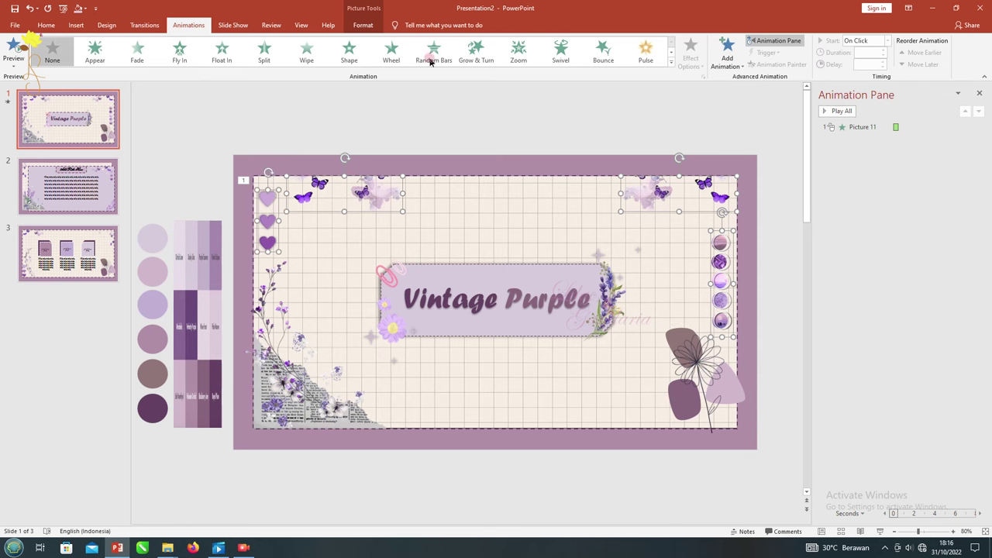
# Apply a vertical Split entrance to the selected decorative pictures.
pyautogui.click(264, 51)
pyautogui.click(712, 258)
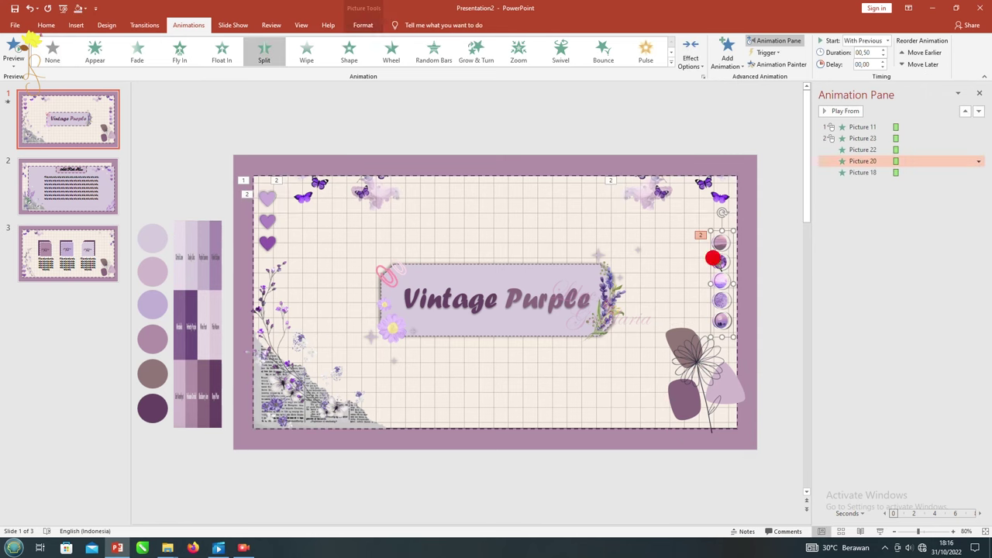
pyautogui.click(689, 59)
pyautogui.click(701, 116)
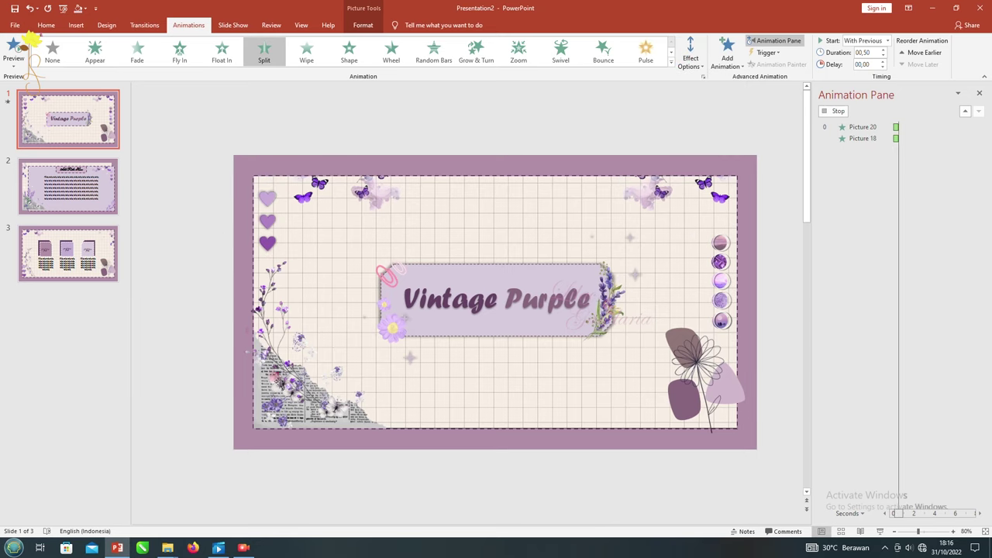
# Give the slide's pictures a Wipe entrance and set Picture 15's Wipe direction.
pyautogui.hotkey('ctrl', 'a')
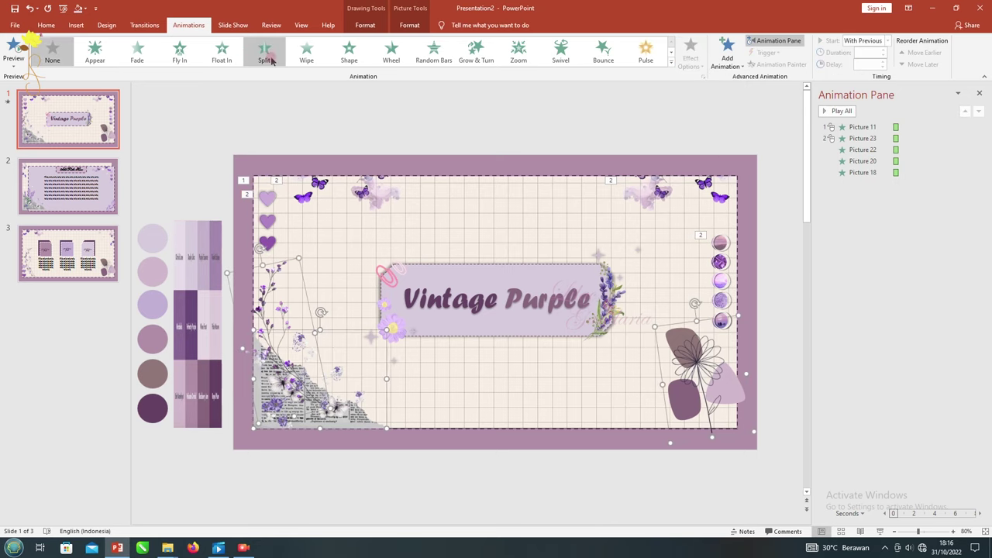
pyautogui.click(307, 51)
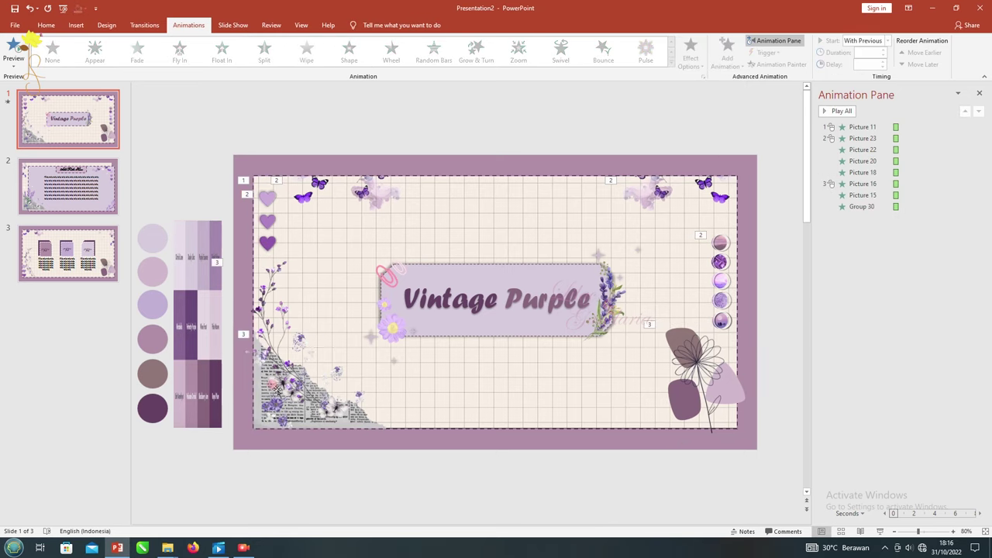
pyautogui.click(863, 183)
pyautogui.click(863, 195)
pyautogui.click(690, 58)
pyautogui.click(709, 138)
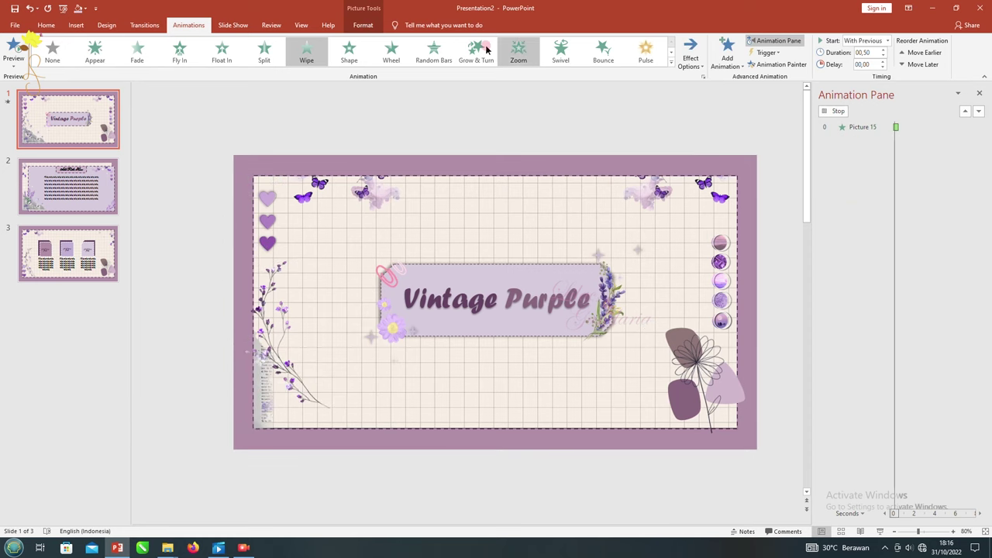
pyautogui.click(457, 264)
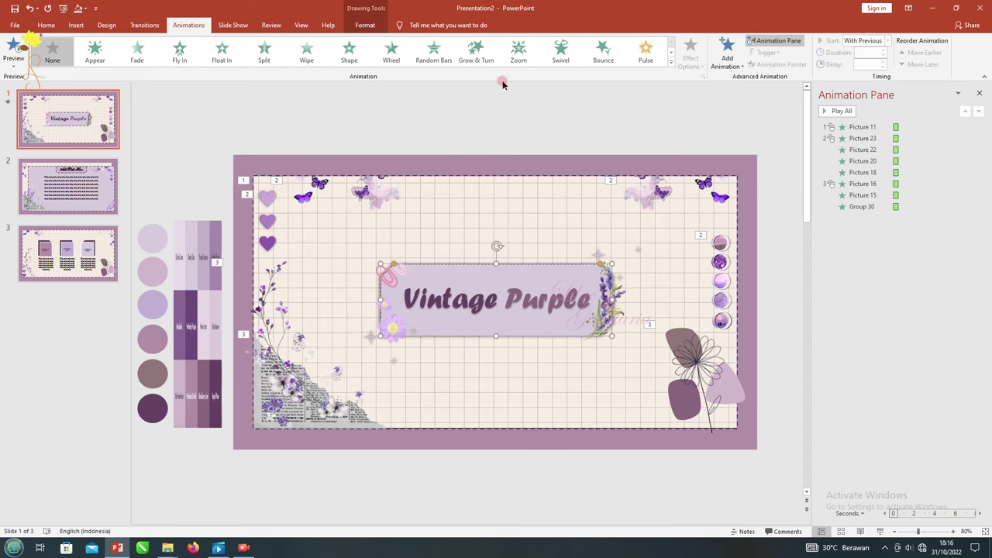
pyautogui.click(726, 54)
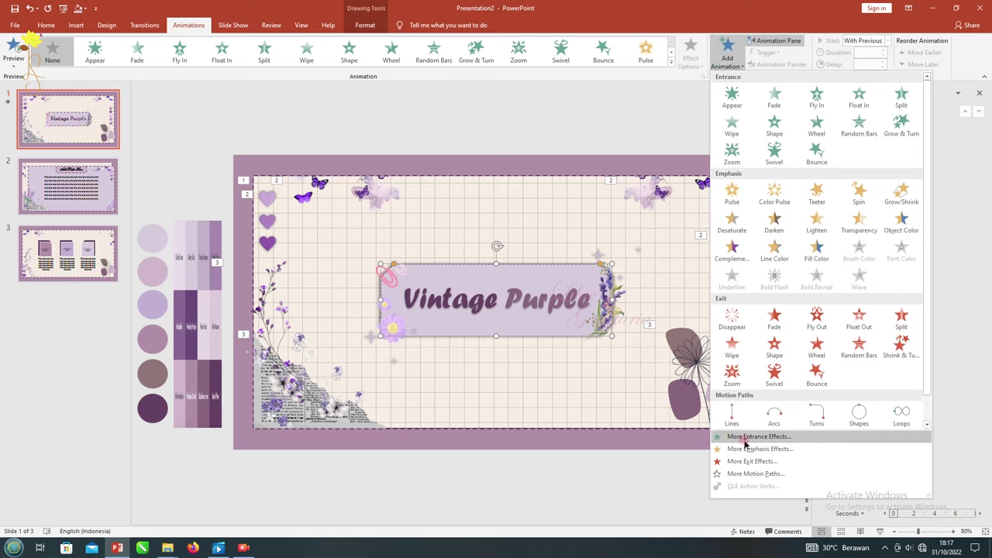
# Give the Vintage Purple title box a Stretch entrance effect.
pyautogui.click(746, 438)
pyautogui.click(456, 327)
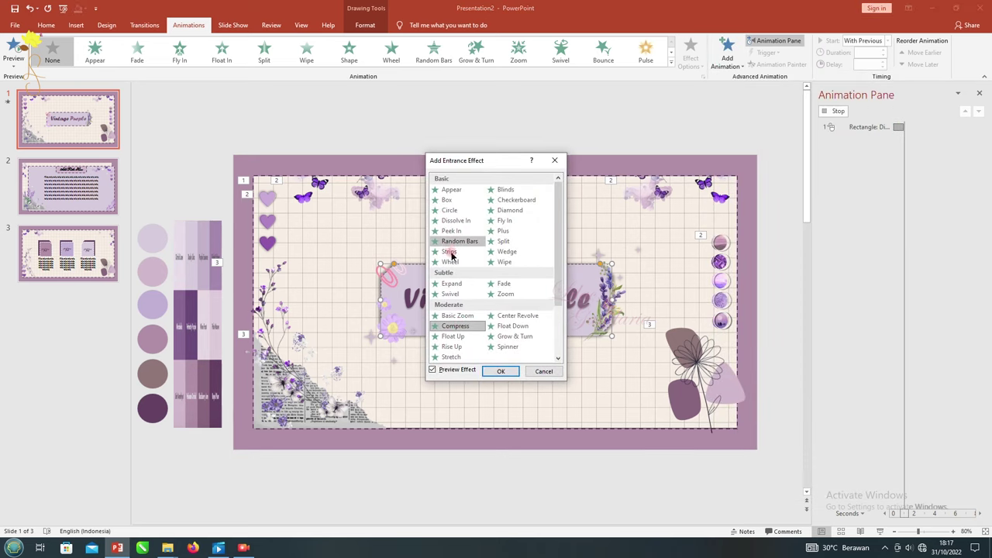
pyautogui.click(456, 284)
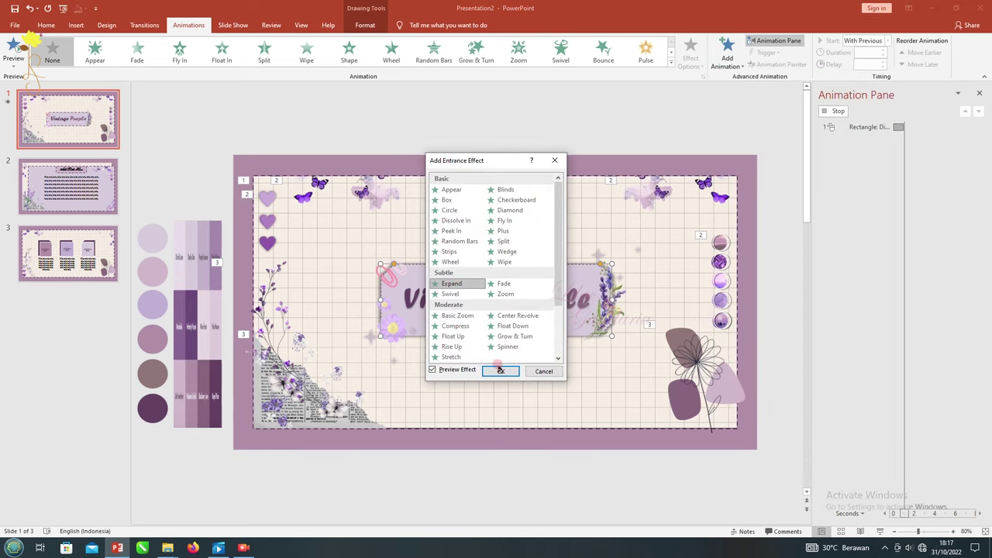
pyautogui.click(451, 356)
pyautogui.click(490, 369)
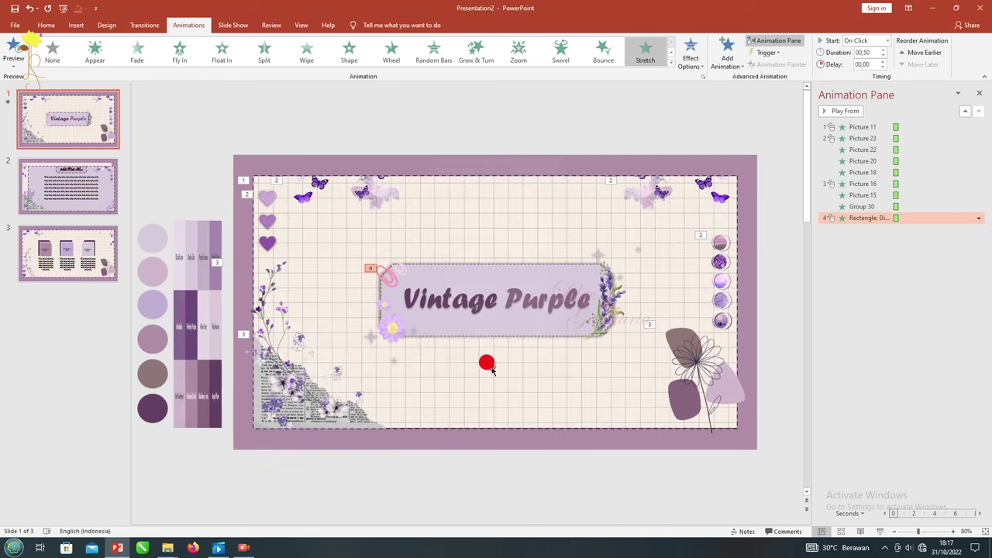
pyautogui.click(391, 279)
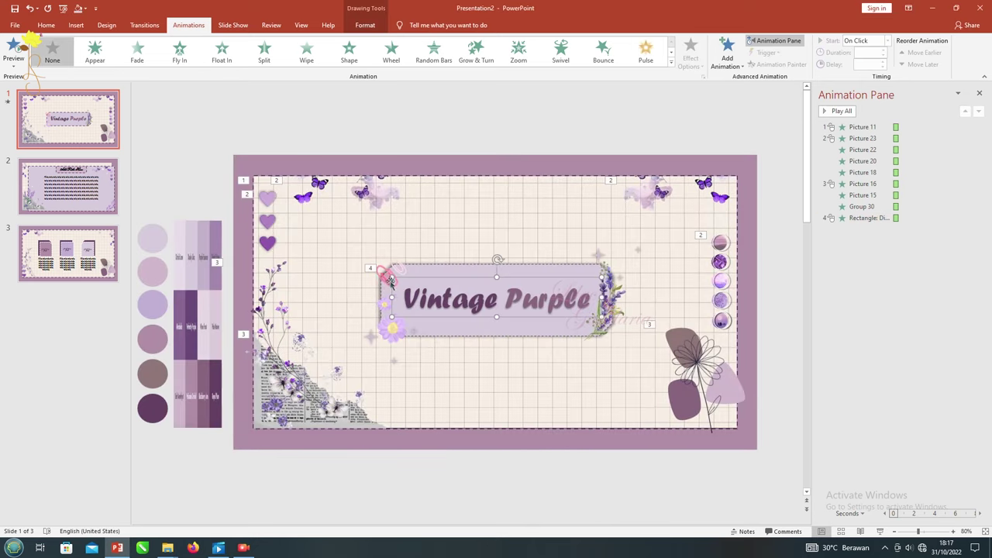
pyautogui.click(384, 274)
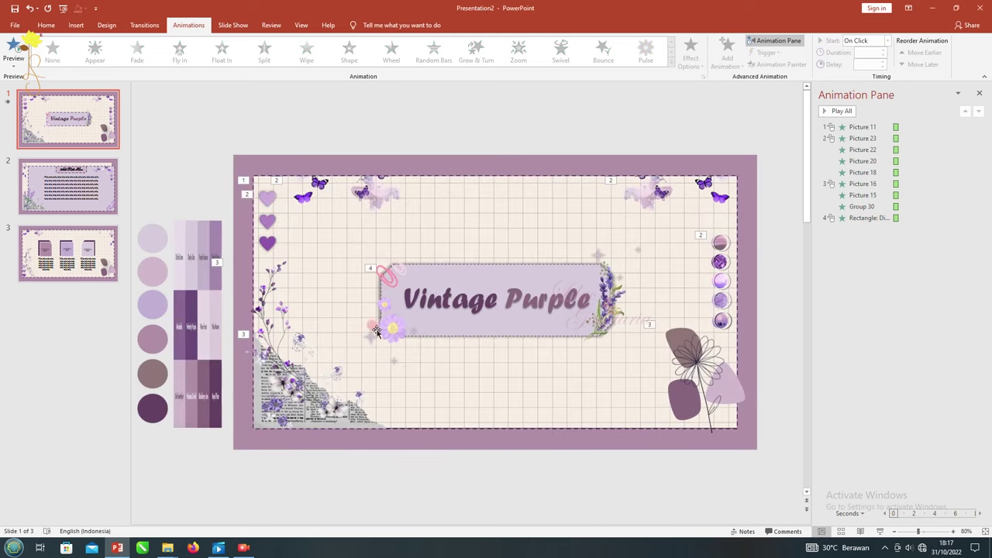
# Give the small pictures around the title a Zoom entrance, removing Picture 33's animation.
pyautogui.click(373, 333)
pyautogui.moveTo(435, 460); pyautogui.dragTo(354, 288)
pyautogui.moveTo(441, 482); pyautogui.dragTo(344, 288)
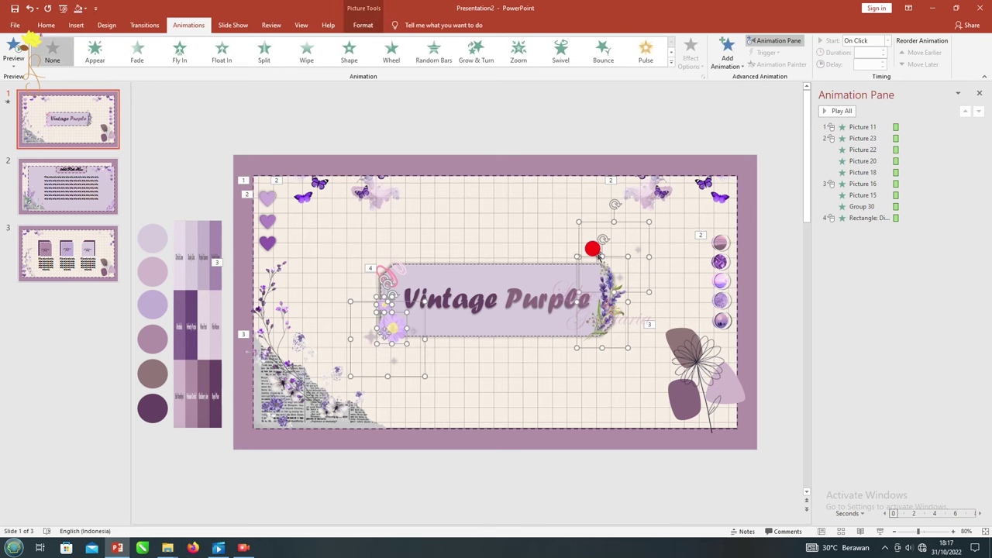
pyautogui.click(519, 50)
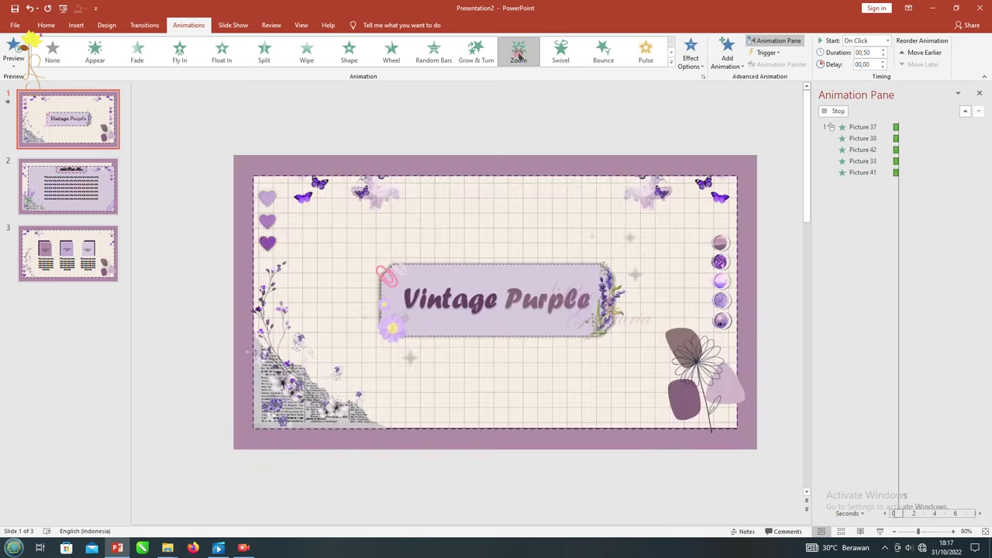
pyautogui.click(902, 264)
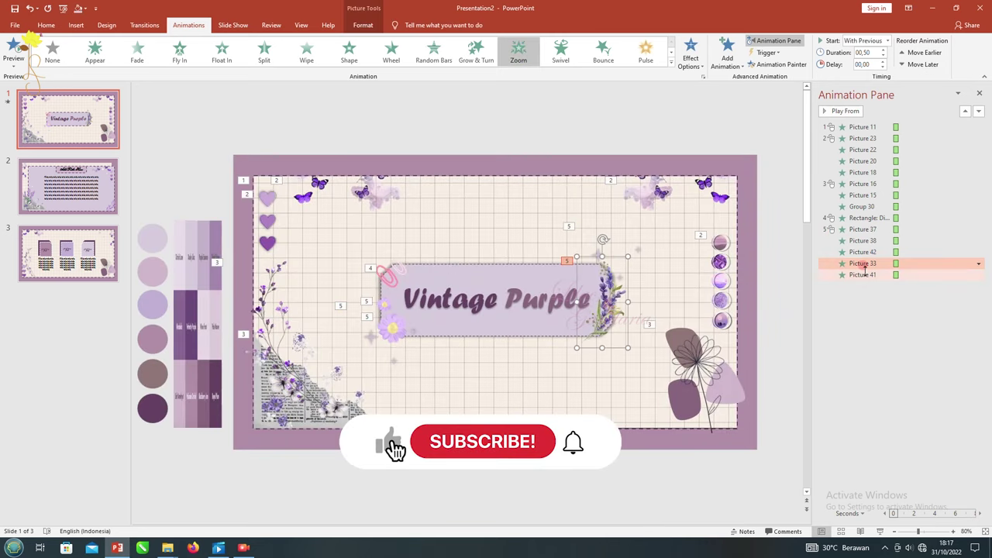
pyautogui.press('Delete')
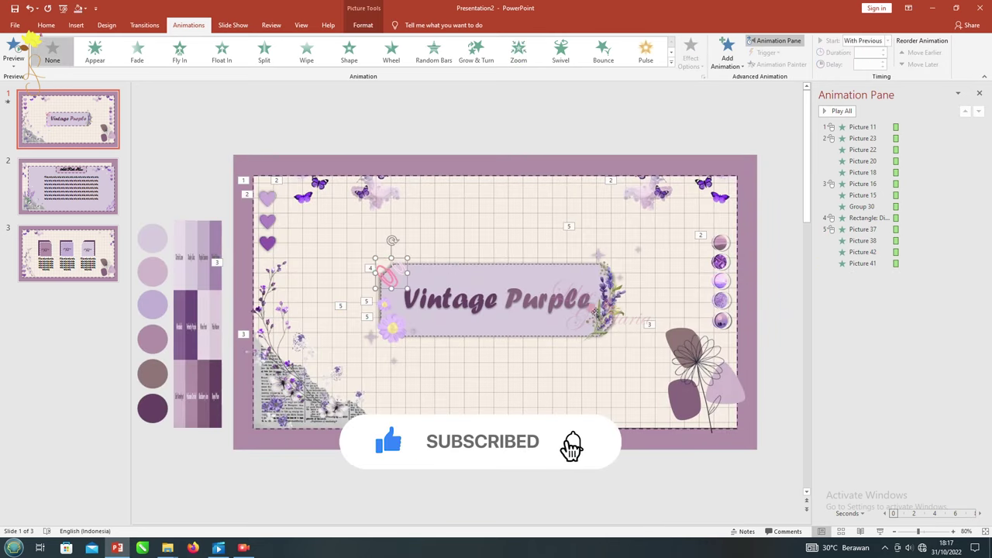
pyautogui.press('Tab')
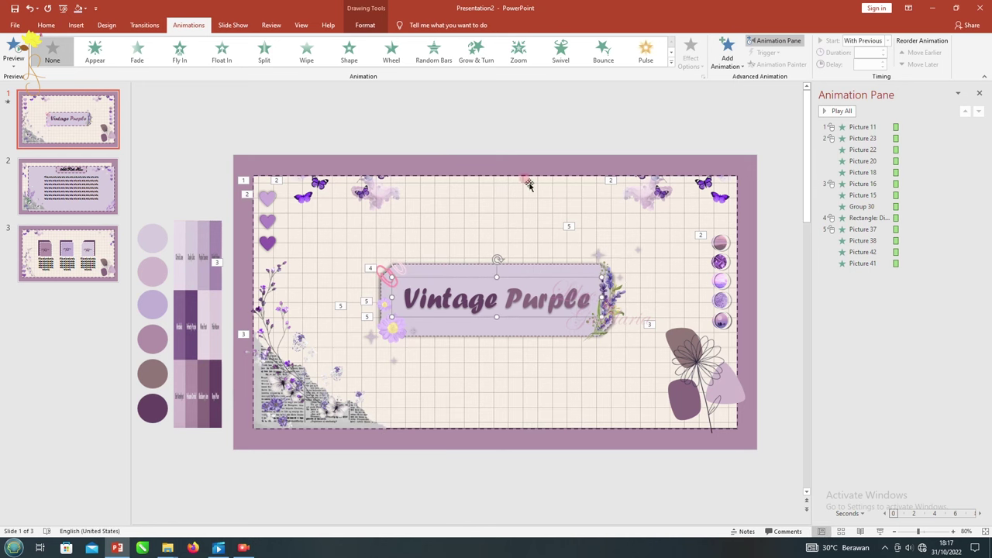
# Give the Vintage Purple title an Expand entrance and adjust its text animation settings.
pyautogui.click(738, 67)
pyautogui.click(744, 435)
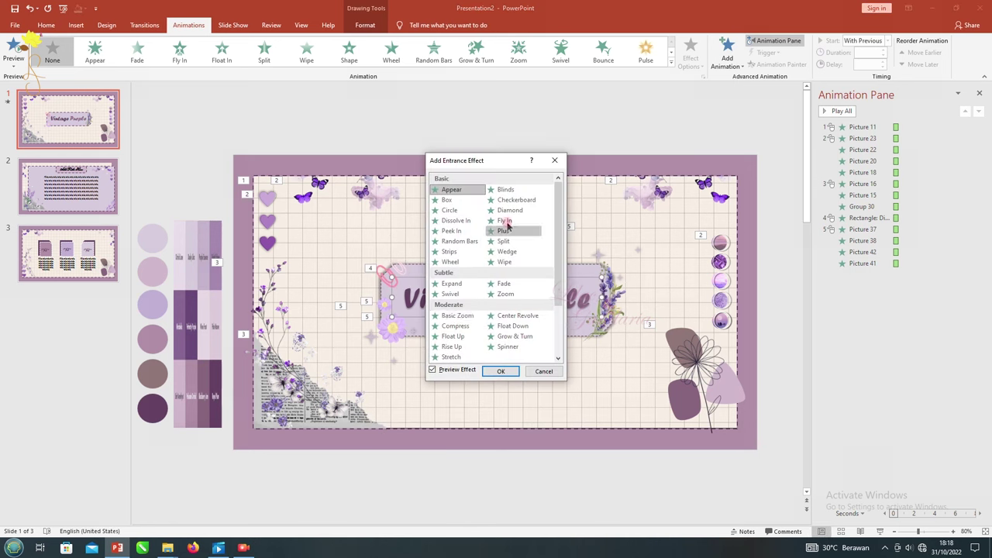
pyautogui.click(457, 316)
pyautogui.click(456, 284)
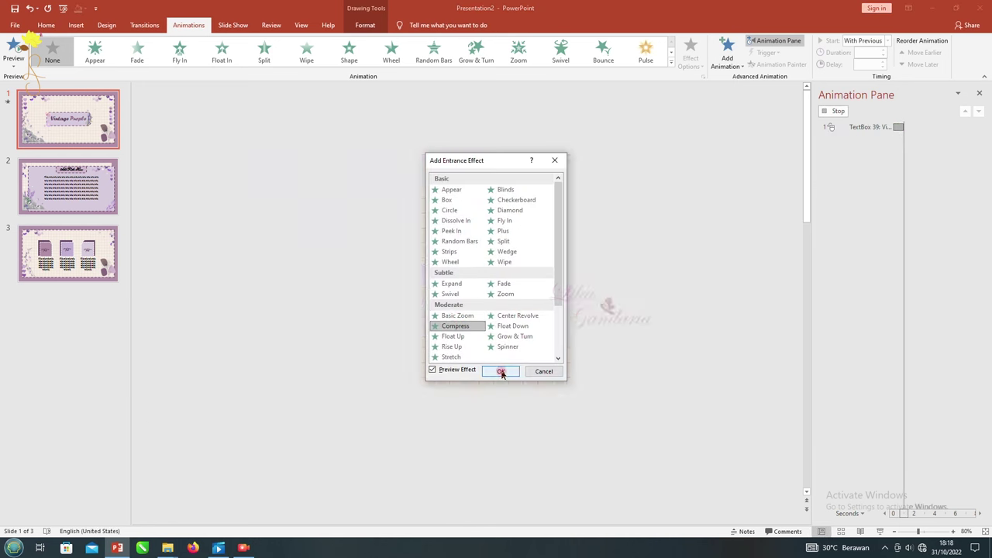
pyautogui.doubleClick(456, 284)
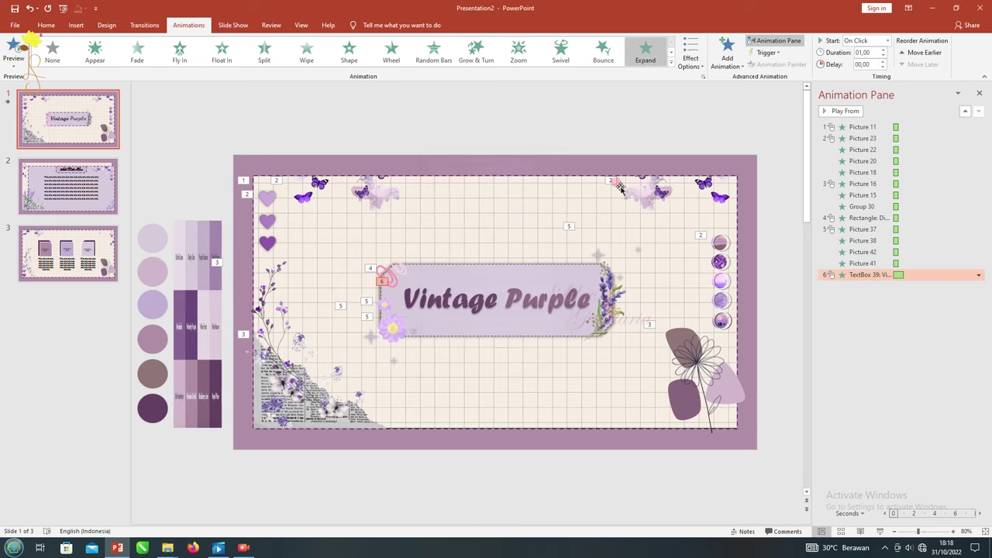
pyautogui.click(702, 76)
pyautogui.click(484, 261)
pyautogui.click(524, 341)
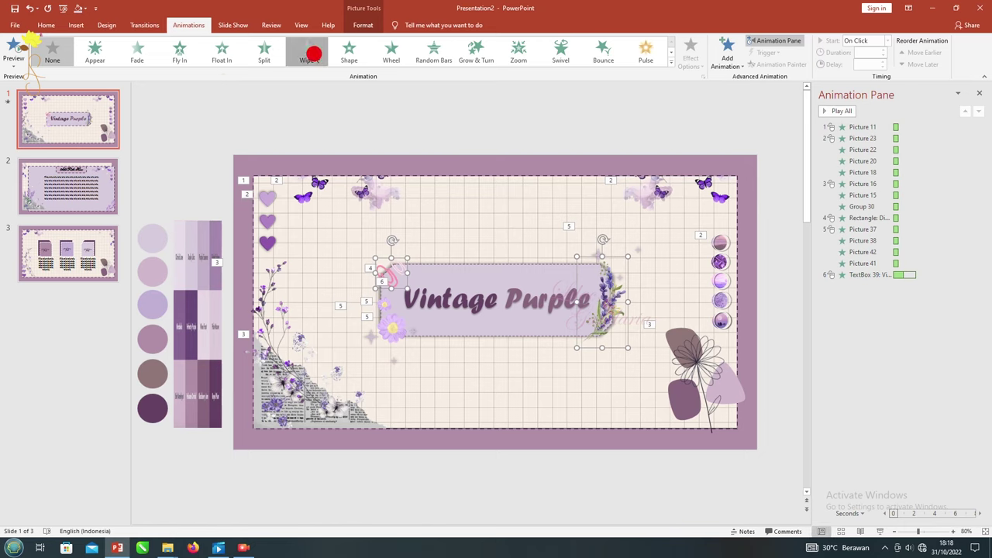
# Give the two label decorations a Wipe entrance and preview slide 1's animations.
pyautogui.click(317, 59)
pyautogui.click(690, 58)
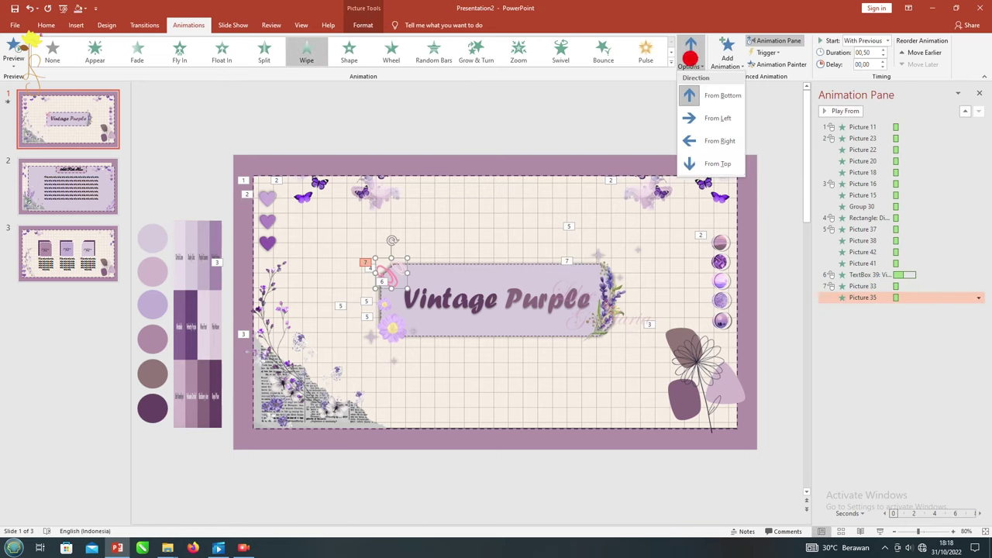
pyautogui.click(689, 142)
pyautogui.click(13, 46)
pyautogui.click(14, 44)
pyautogui.click(23, 78)
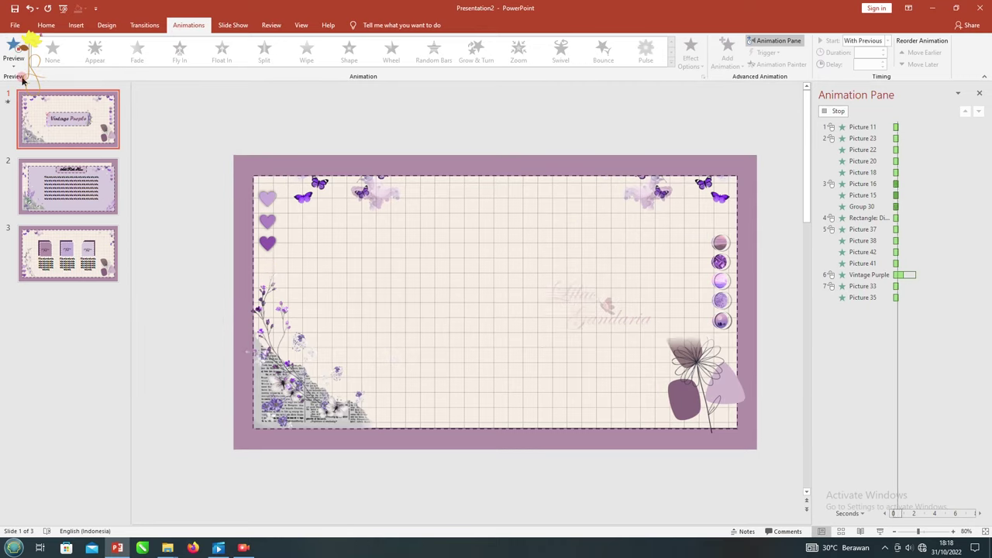
pyautogui.scroll(-1, 465, 233)
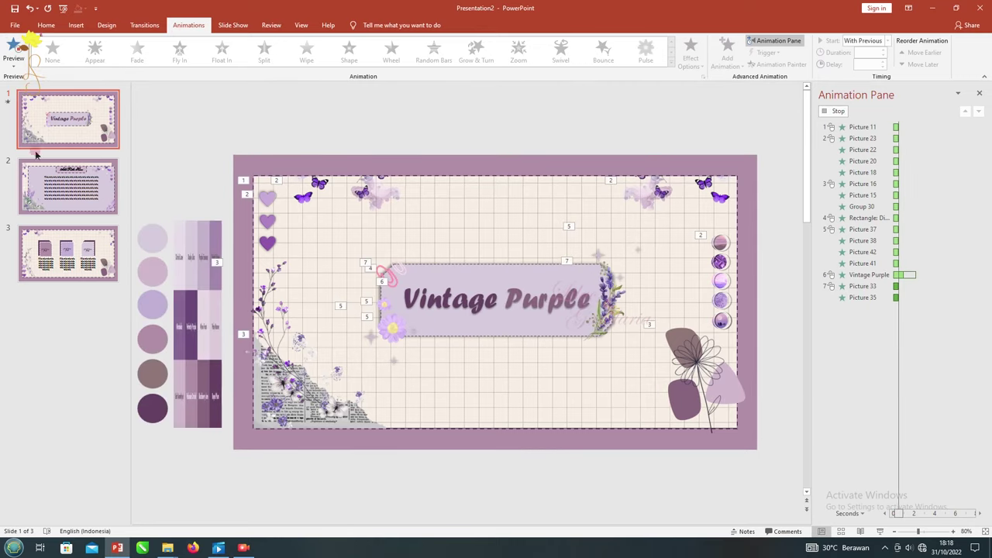
# Give slide 2's Add Title Here heading a Random Bars entrance.
pyautogui.click(471, 197)
pyautogui.click(439, 61)
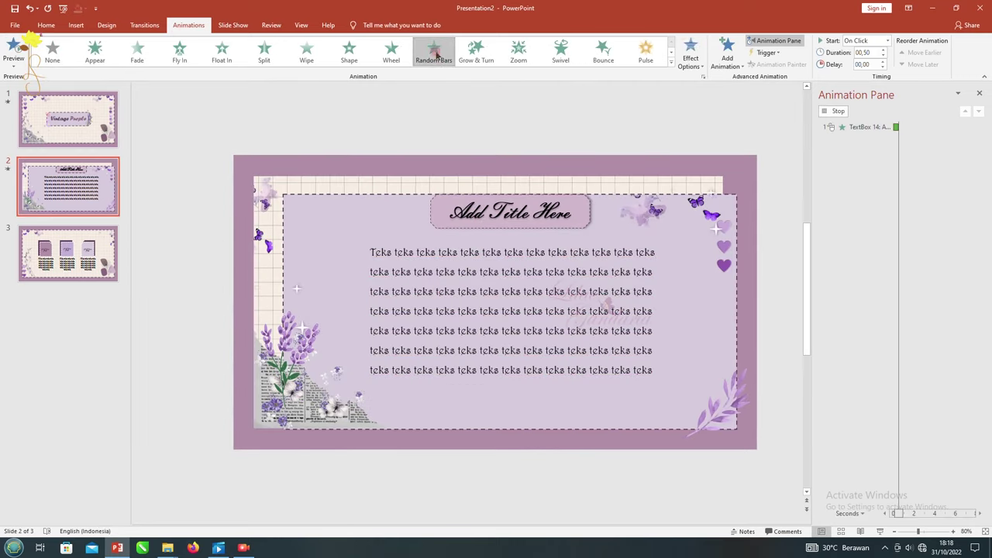
pyautogui.click(413, 239)
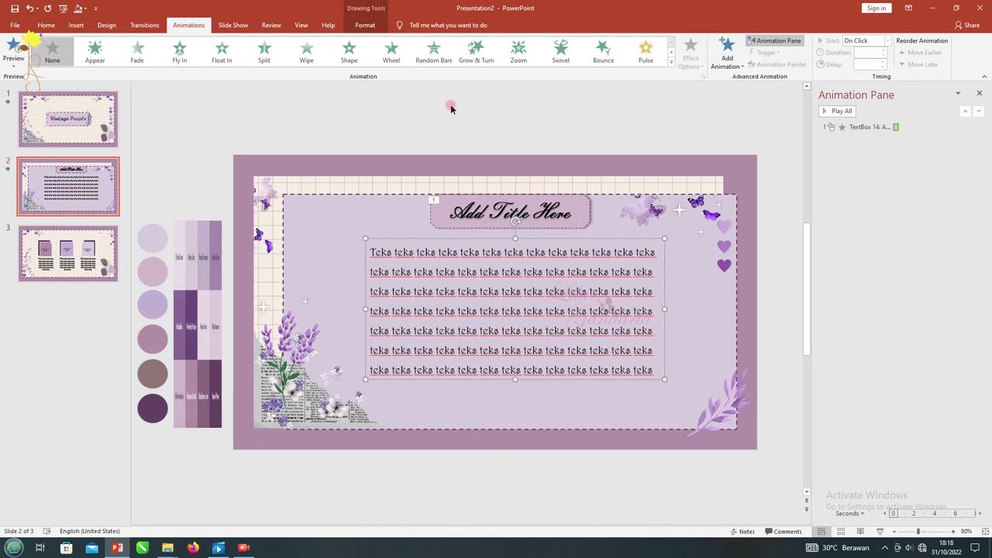
pyautogui.click(518, 55)
# Make slide 2's body text wipe in, animated by word.
pyautogui.click(306, 53)
pyautogui.click(690, 54)
pyautogui.click(701, 118)
pyautogui.click(703, 76)
pyautogui.click(504, 283)
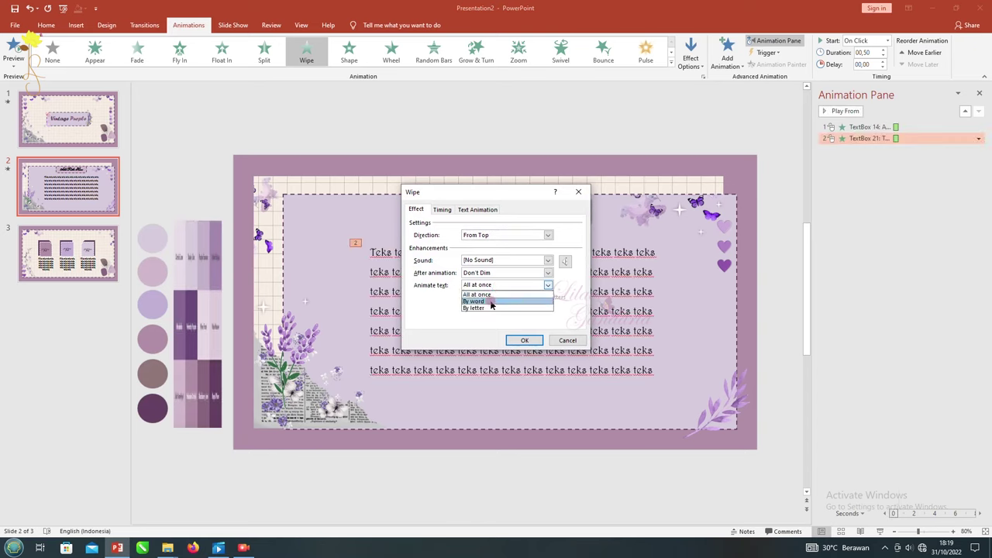
pyautogui.click(491, 302)
pyautogui.click(524, 337)
pyautogui.scroll(-2, 525, 337)
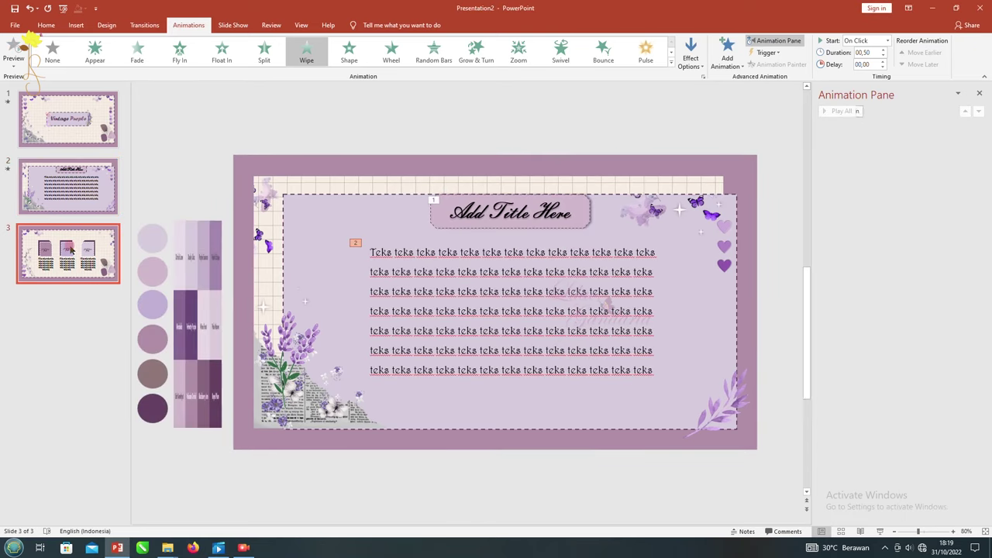
# Give slide 3's three picture placeholders a Split entrance, each starting On Click.
pyautogui.click(393, 314)
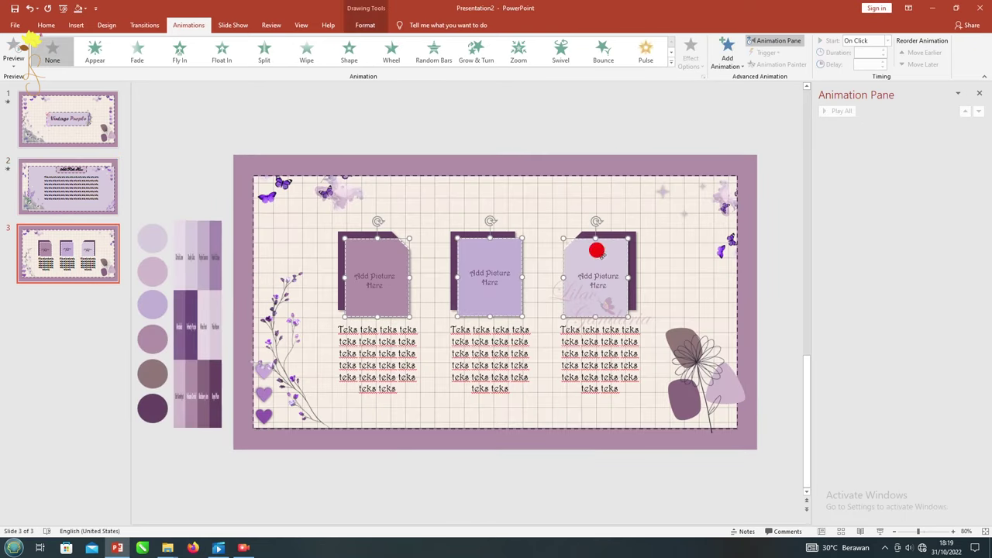
pyautogui.click(264, 51)
pyautogui.click(690, 58)
pyautogui.click(704, 117)
pyautogui.rightClick(968, 153)
pyautogui.click(969, 161)
# Zoom in the three text boxes, each after its picture, and preview slide 3.
pyautogui.click(380, 345)
pyautogui.keyDown('shift'); pyautogui.click(489, 349); pyautogui.keyUp('shift')
pyautogui.keyDown('shift'); pyautogui.click(567, 341); pyautogui.keyUp('shift')
pyautogui.click(518, 51)
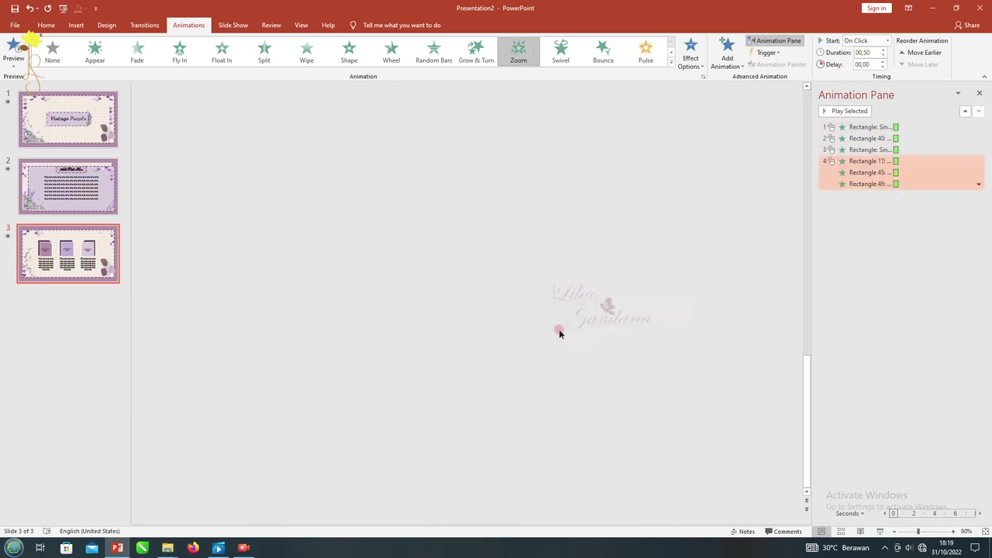
pyautogui.click(902, 262)
pyautogui.moveTo(903, 161)
pyautogui.mouseDown()
pyautogui.moveTo(909, 137)
pyautogui.moveTo(909, 159)
pyautogui.mouseUp()
pyautogui.click(638, 147)
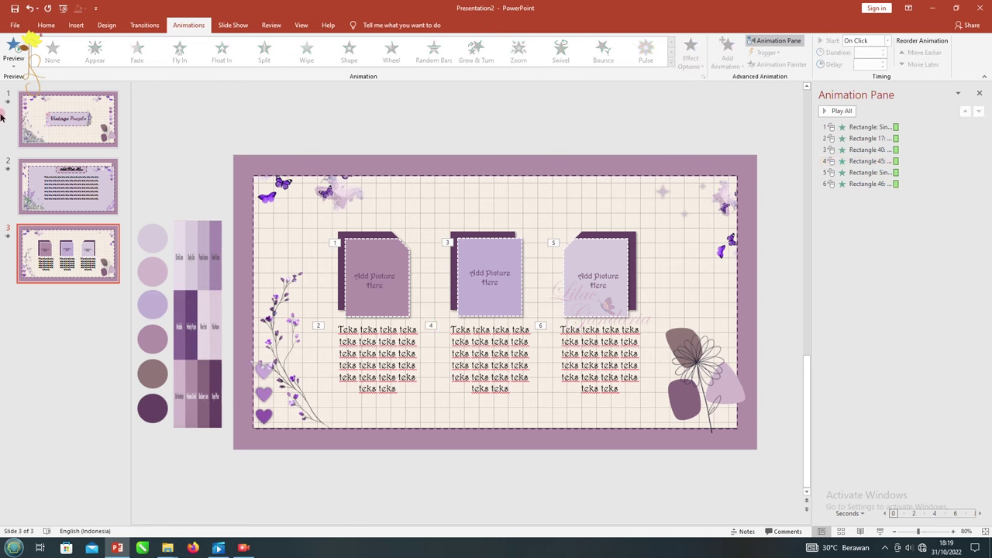
pyautogui.click(19, 80)
pyautogui.click(978, 91)
# Give slides 2 and 3 a Morph transition and start the slide show from slide 1.
pyautogui.click(144, 25)
pyautogui.click(93, 199)
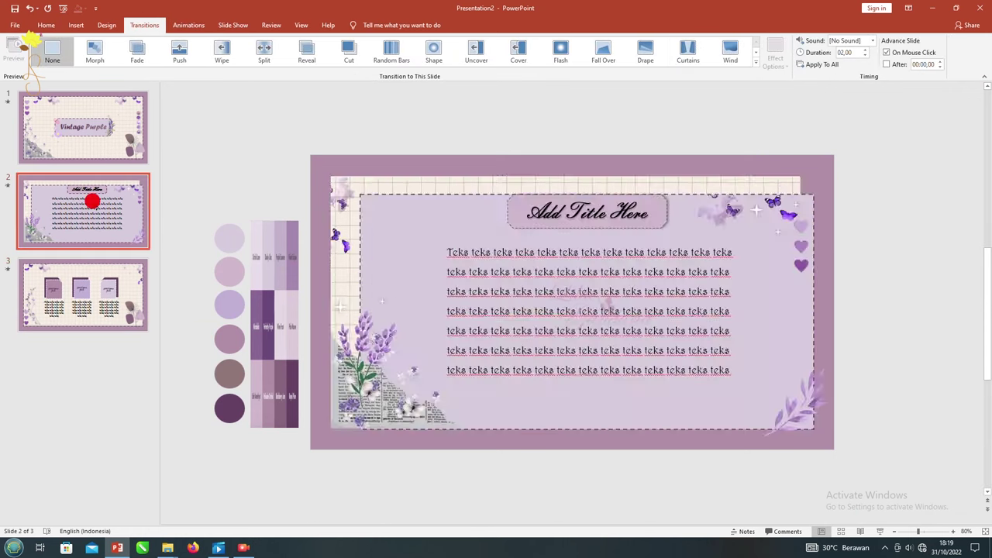
pyautogui.click(96, 49)
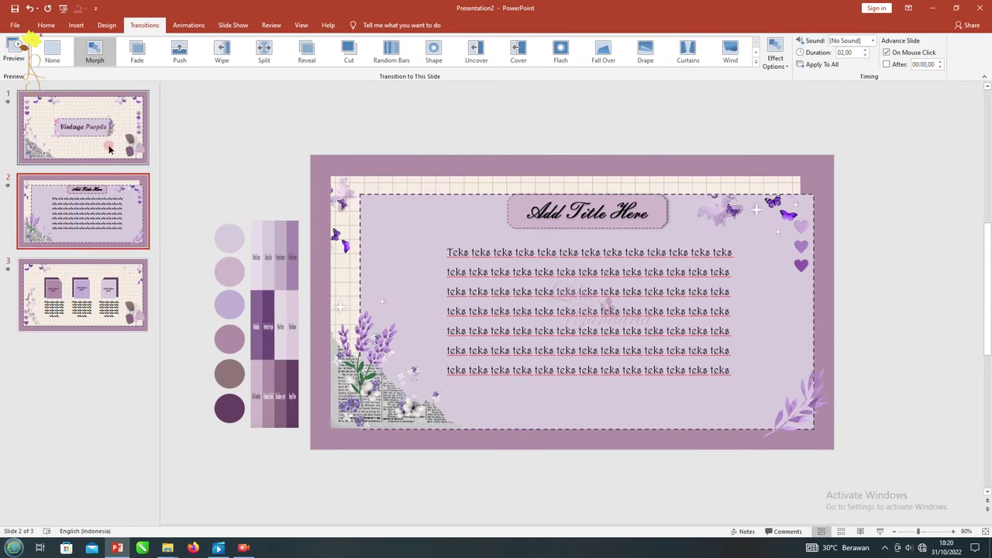
pyautogui.click(124, 297)
pyautogui.click(94, 49)
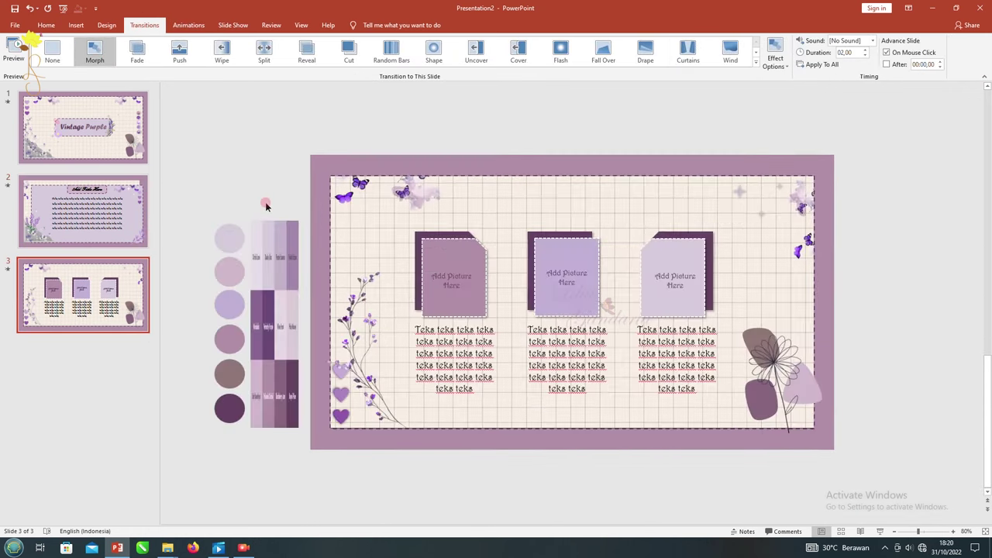
pyautogui.click(110, 131)
pyautogui.click(879, 532)
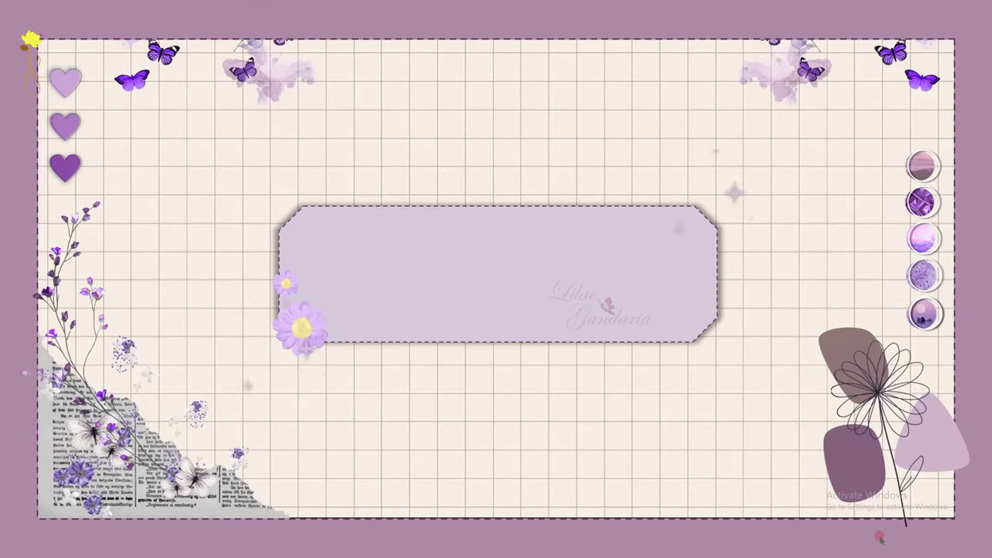
# Advance through all three slides of the show, then exit back to editing.
pyautogui.click(879, 537)
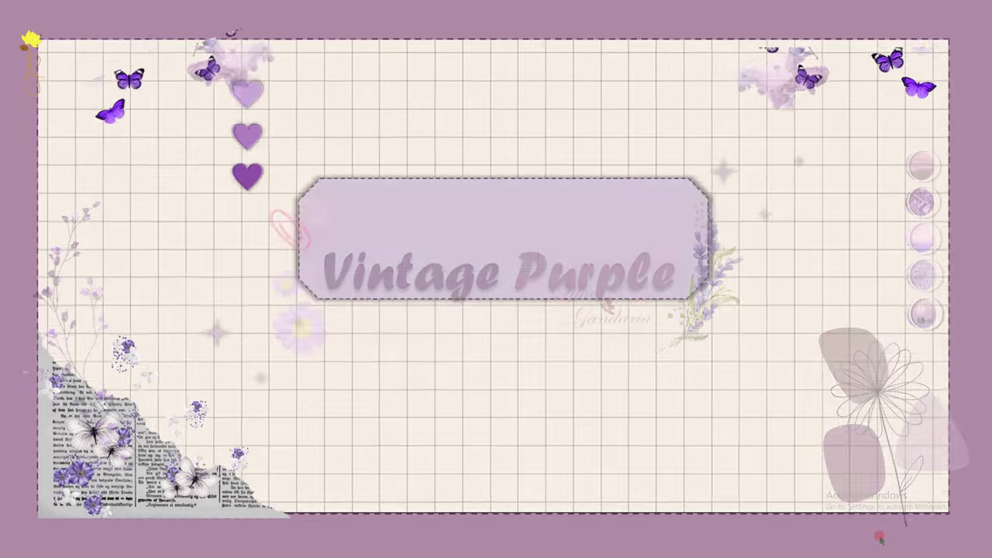
pyautogui.click(879, 537)
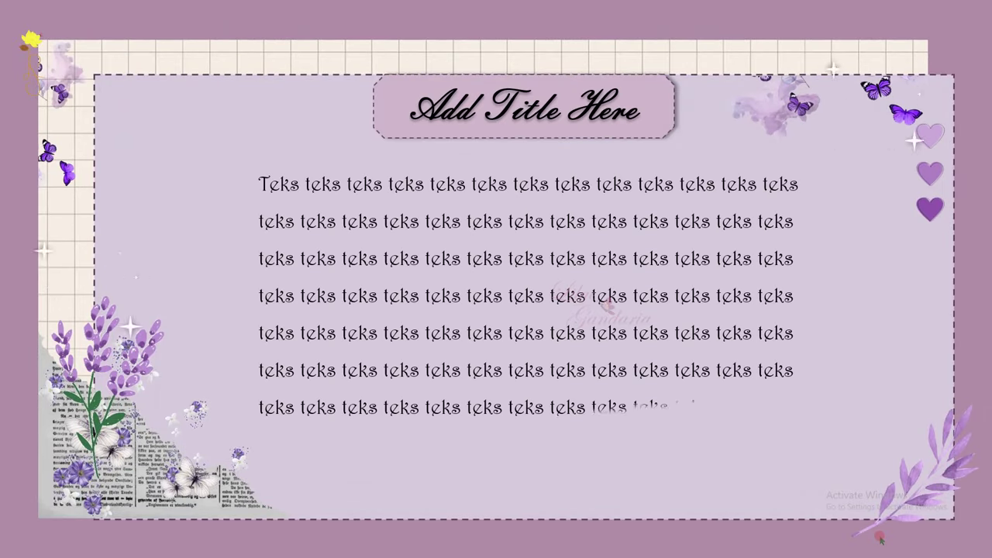
pyautogui.click(879, 538)
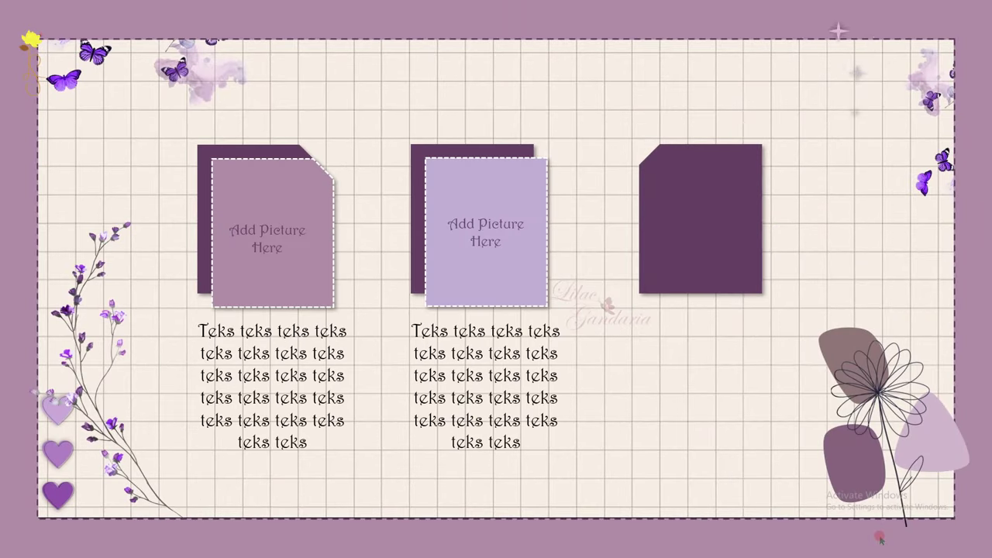
pyautogui.press('Escape')
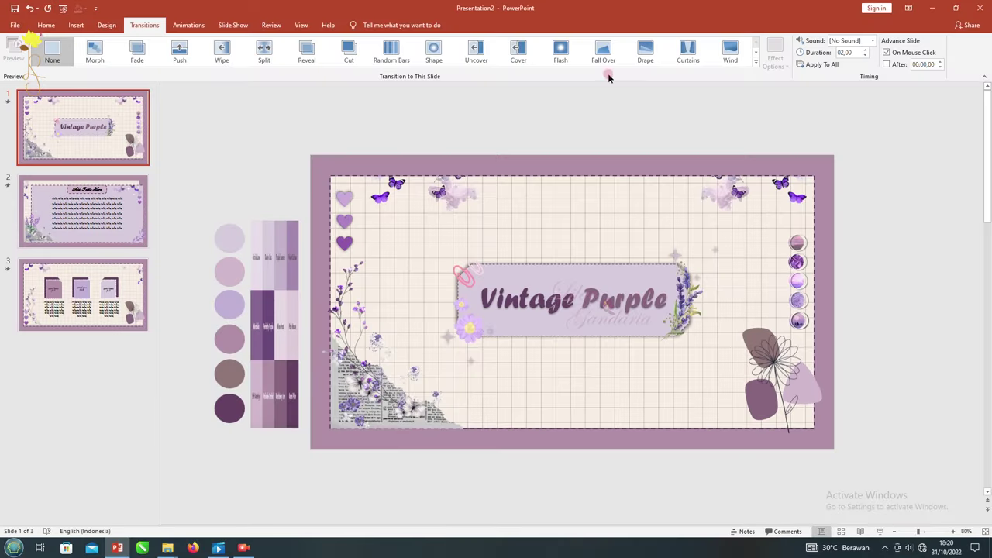
pyautogui.click(46, 25)
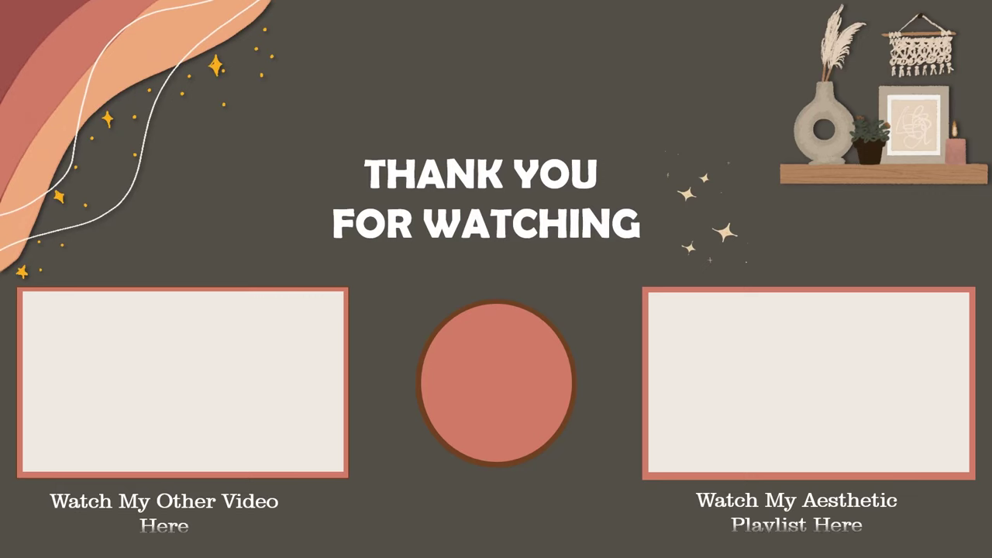